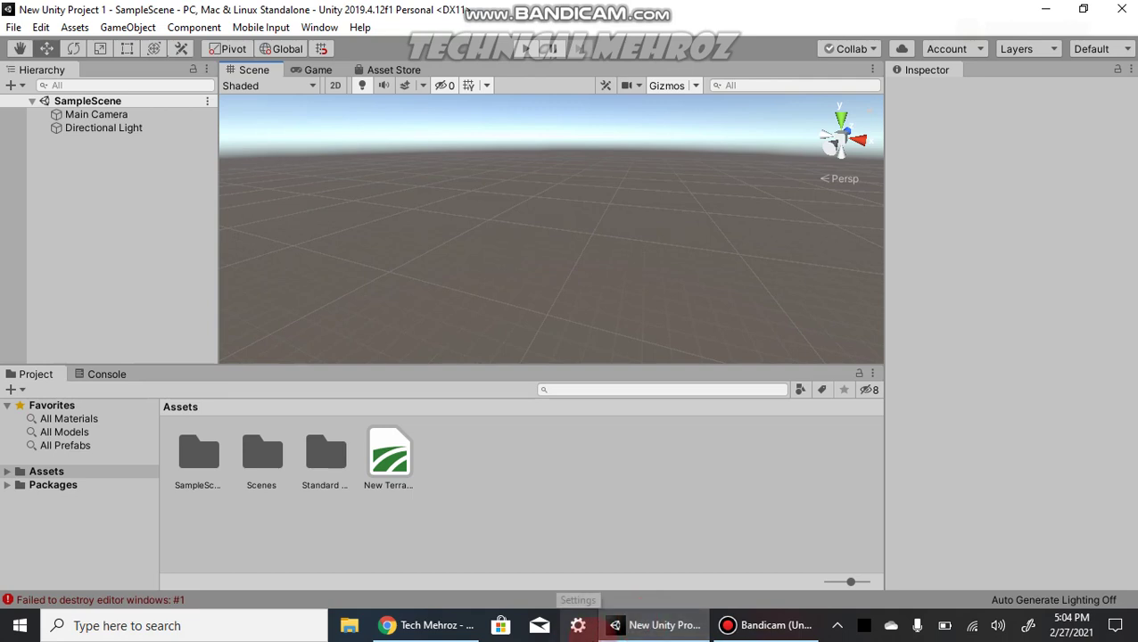
# Switch to Chrome, subscribe to the open YouTube channel with notifications set to All, and return to Unity.
pyautogui.moveTo(696, 629)
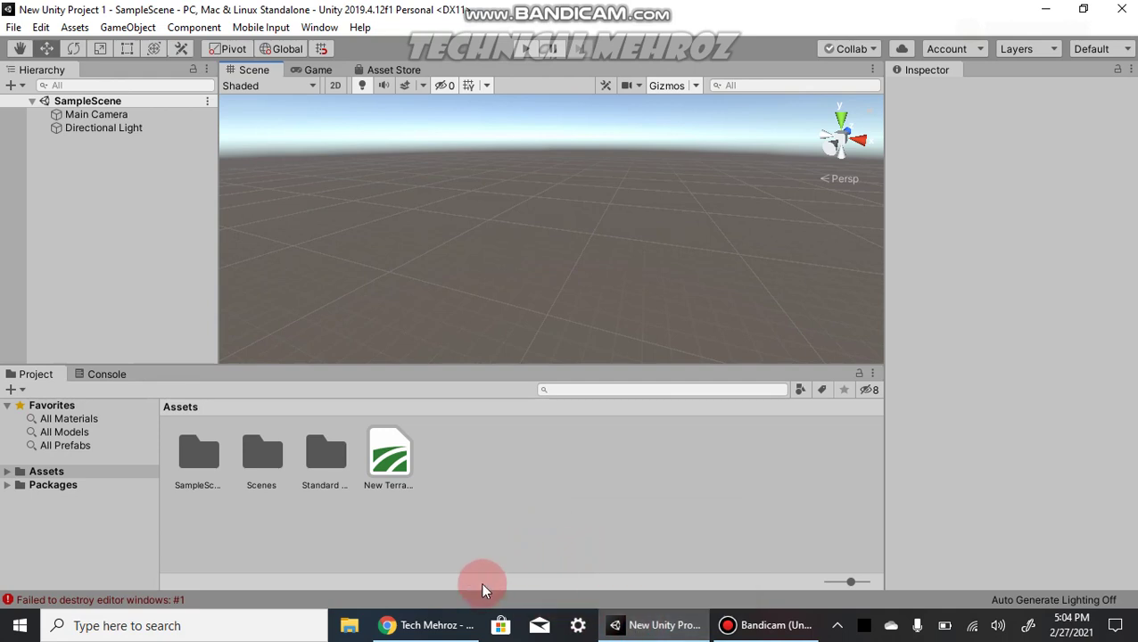
pyautogui.click(426, 627)
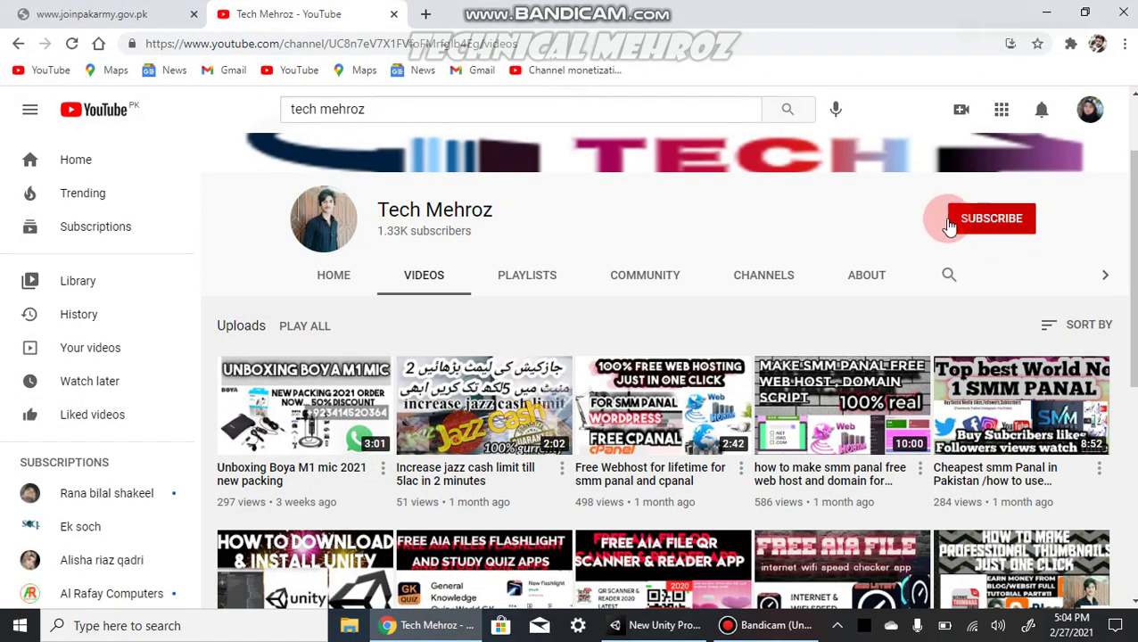
pyautogui.click(976, 221)
pyautogui.click(1022, 221)
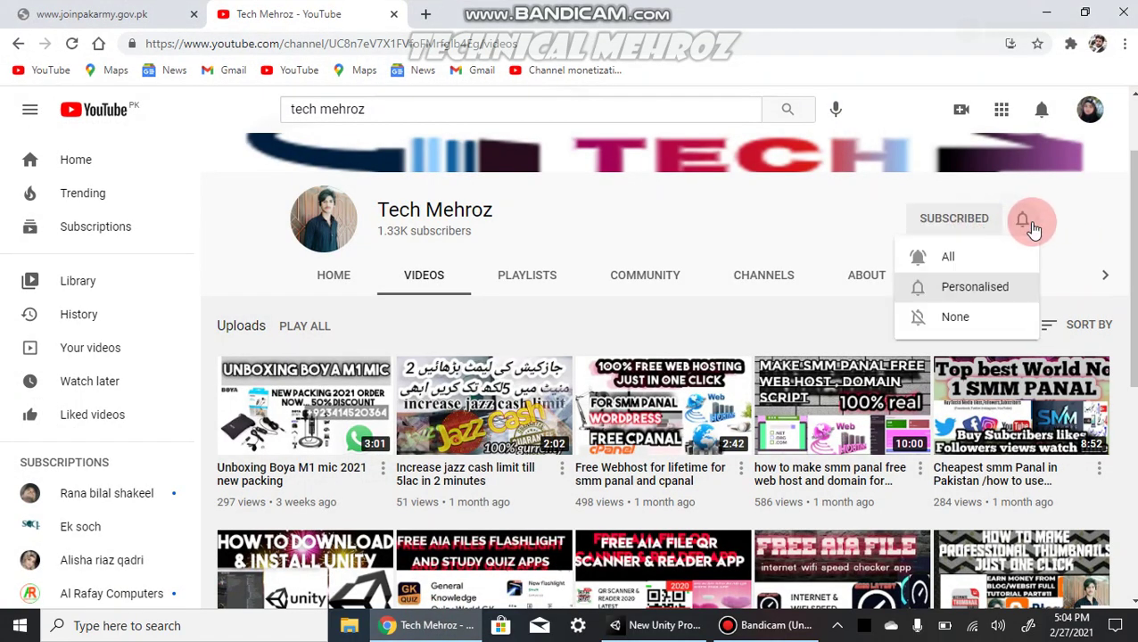
pyautogui.click(976, 258)
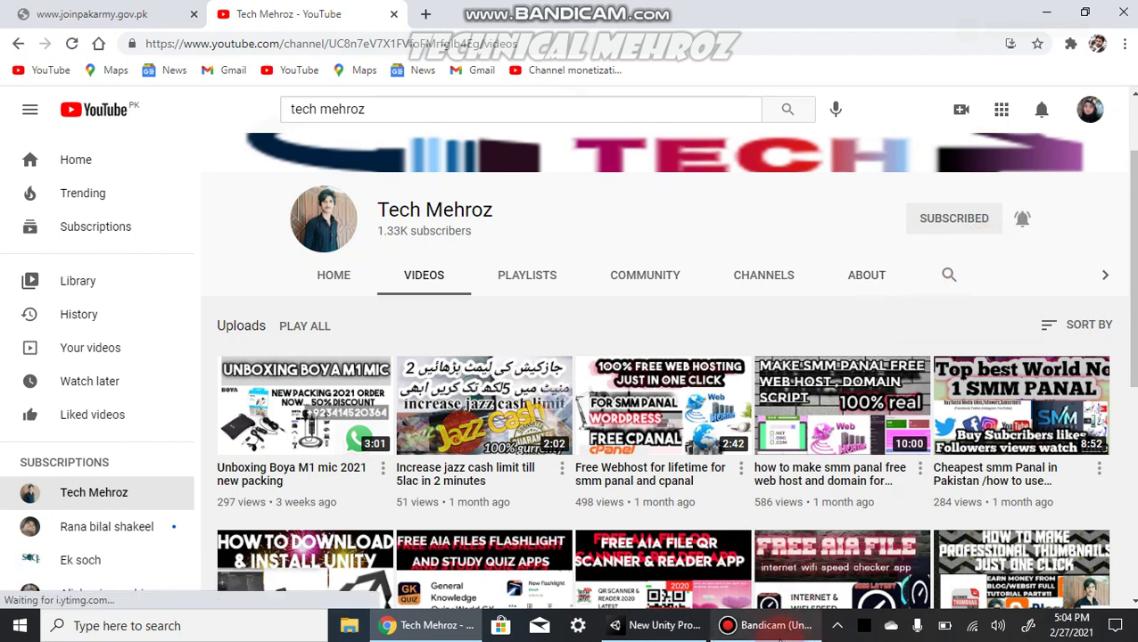
pyautogui.click(668, 629)
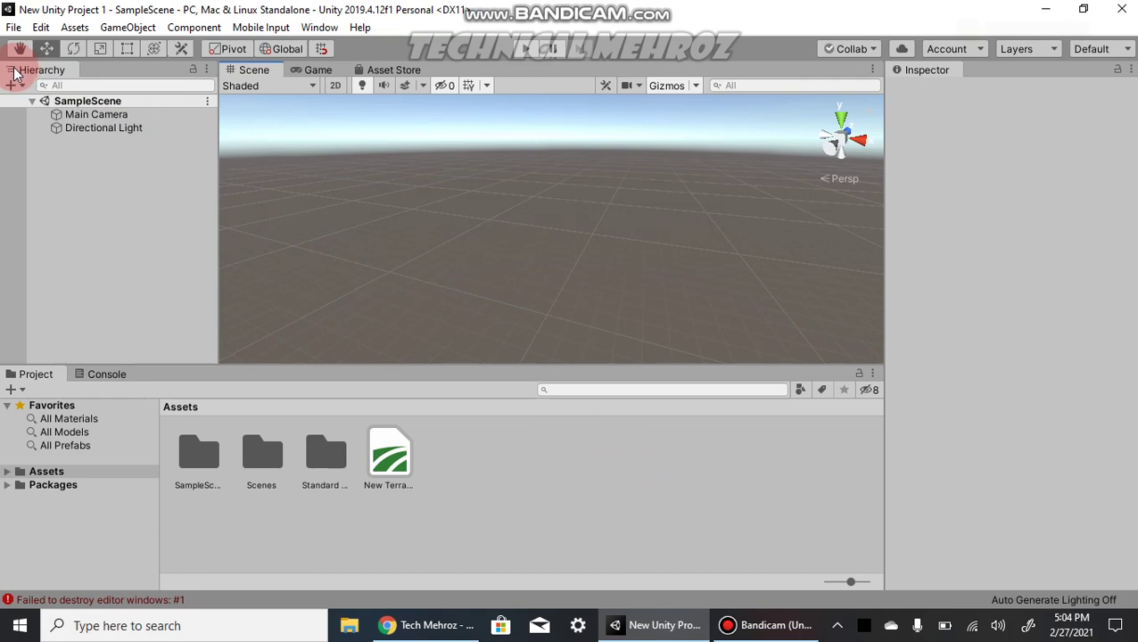
# Examine the properties of the Main Camera and the Directional Light, leaving nothing selected.
pyautogui.click(76, 116)
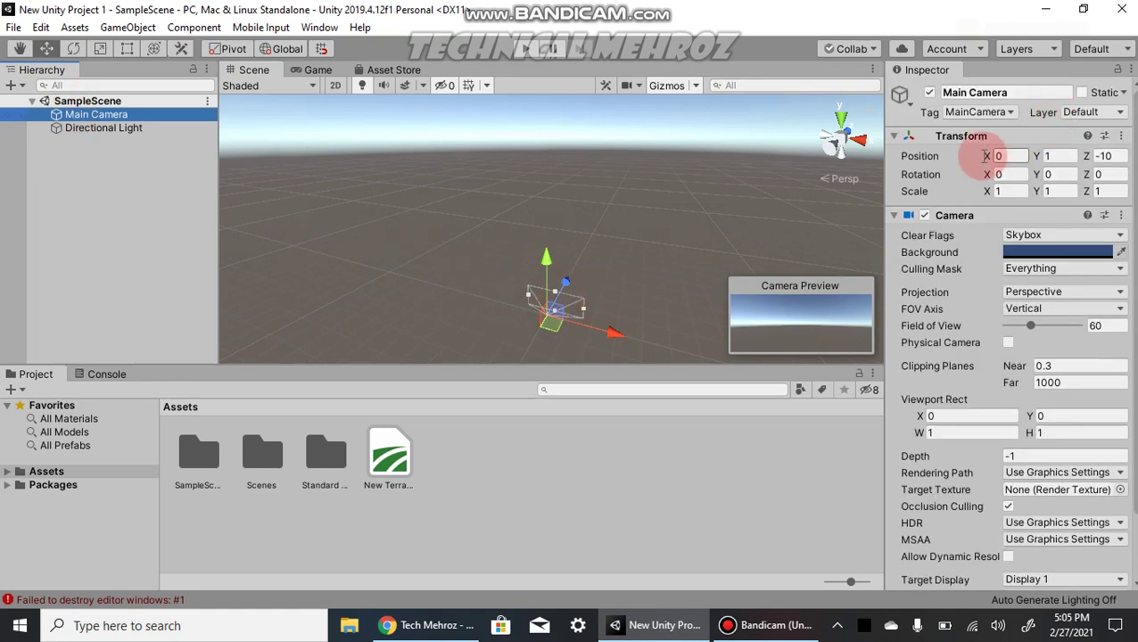
pyautogui.click(112, 128)
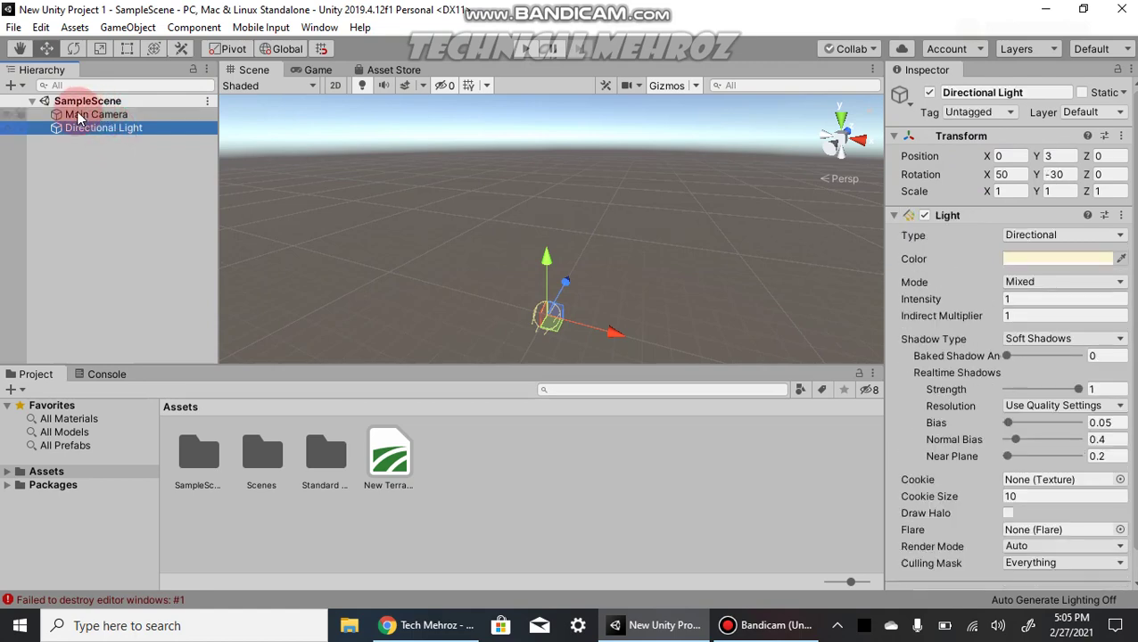
pyautogui.click(78, 116)
pyautogui.click(125, 184)
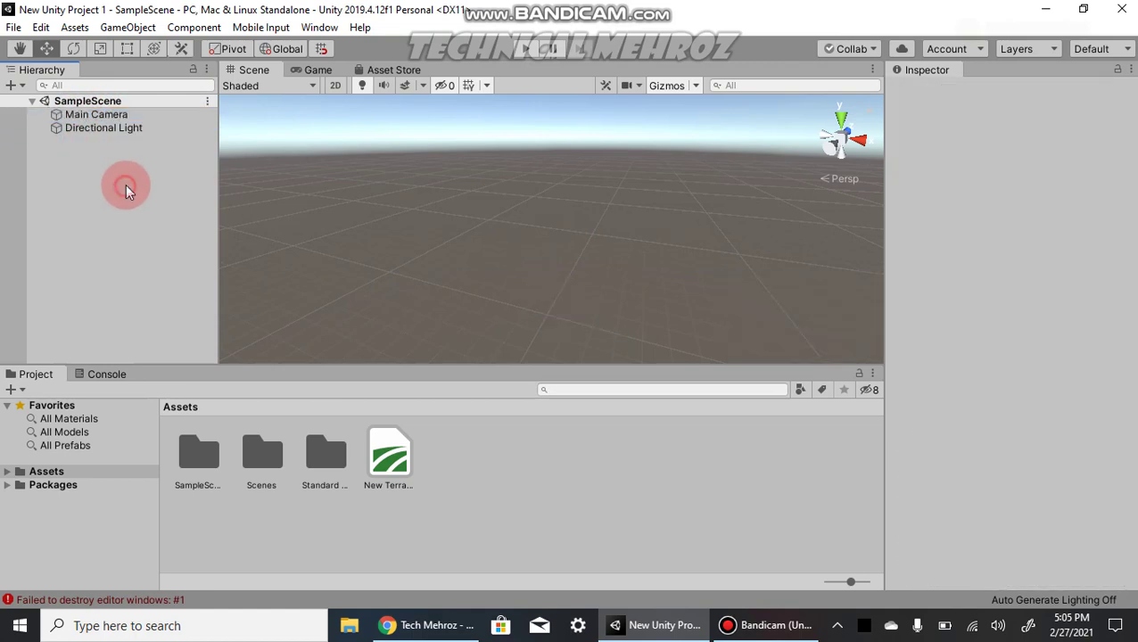
# Add a 3D Terrain object to SampleScene and frame it in the scene view.
pyautogui.rightClick(125, 154)
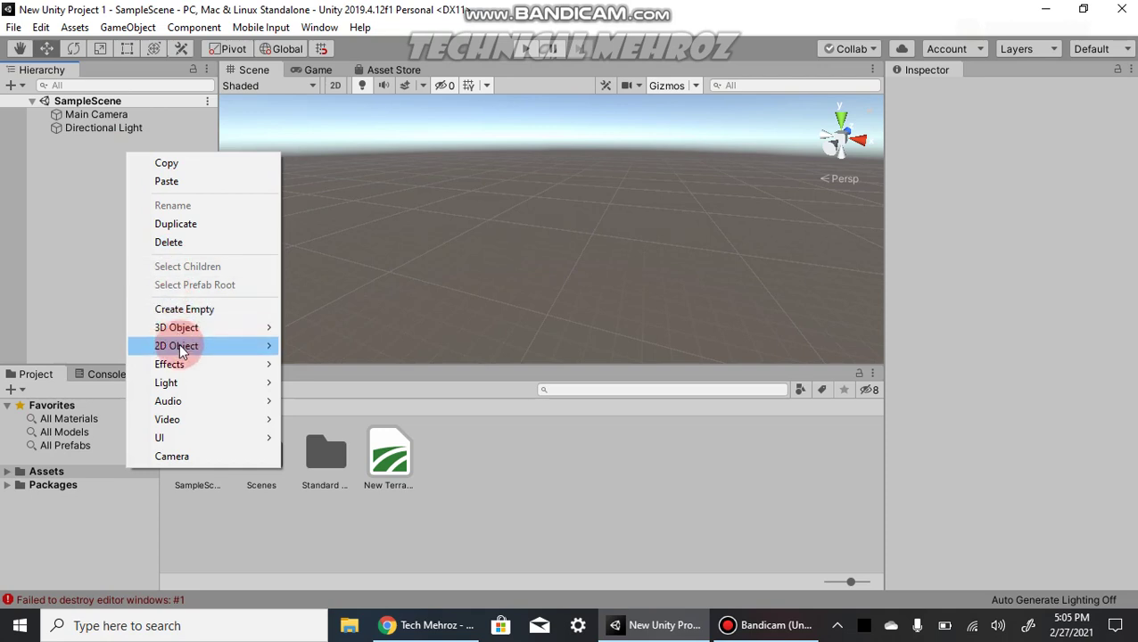
pyautogui.moveTo(185, 346)
pyautogui.moveTo(202, 324)
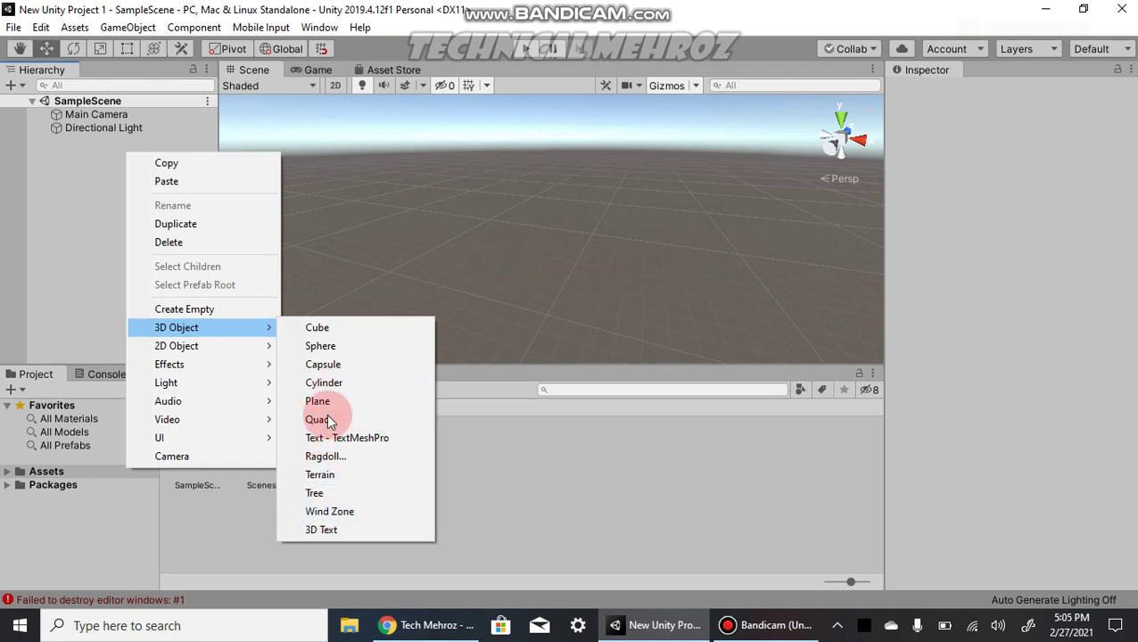
pyautogui.click(321, 476)
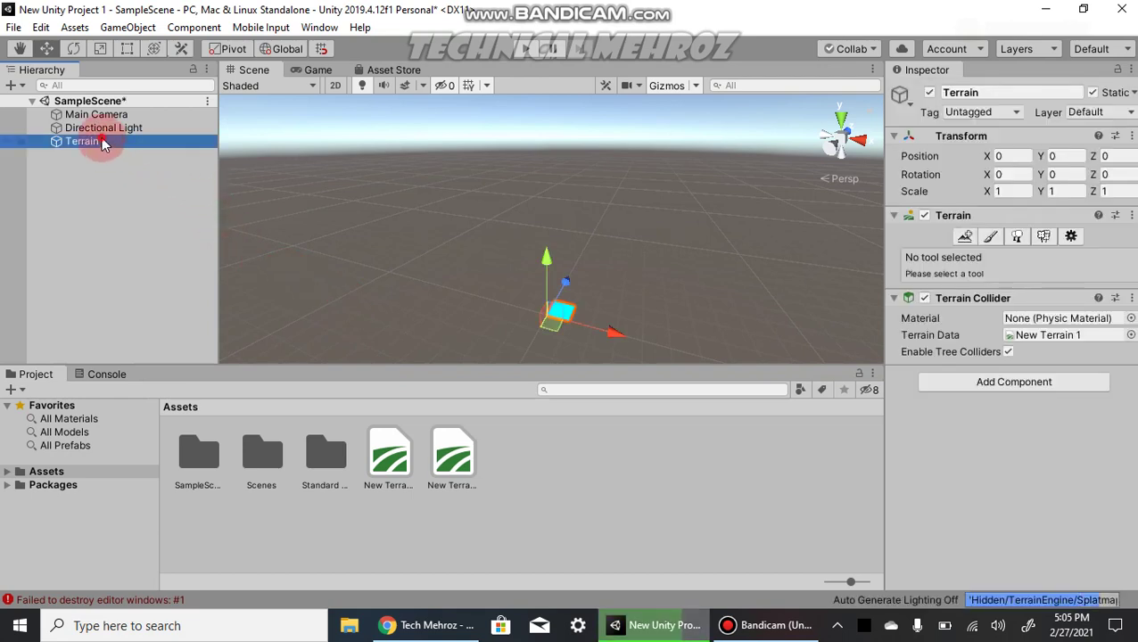
pyautogui.doubleClick(102, 139)
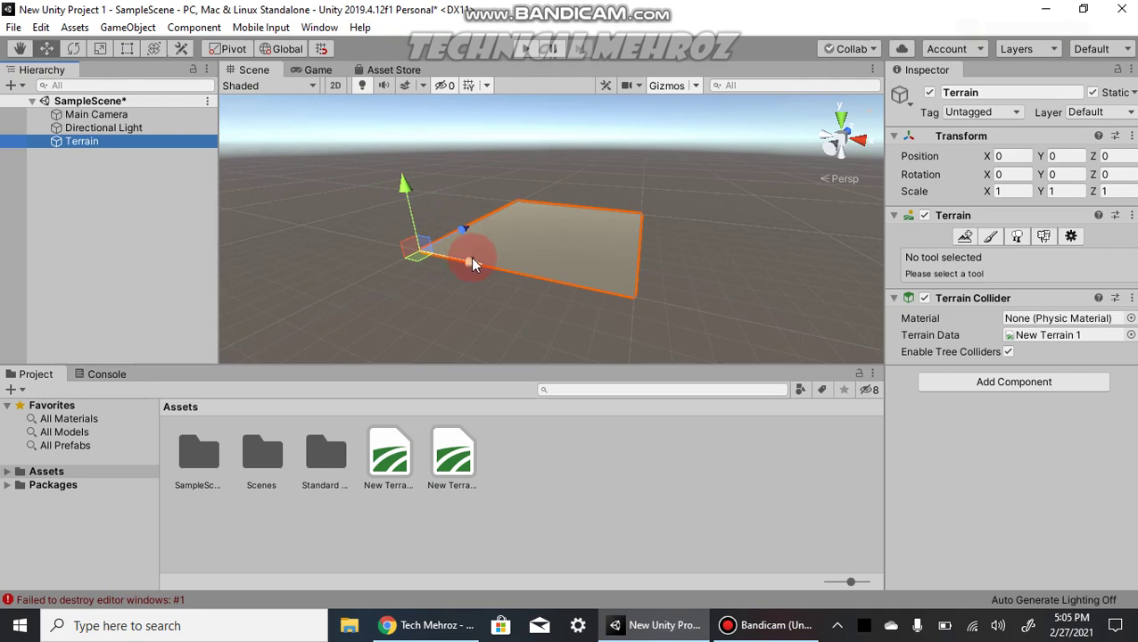
# Move the terrain along X to about 597.47 and set its X rotation to about -126.7.
pyautogui.moveTo(473, 264); pyautogui.dragTo(759, 259)
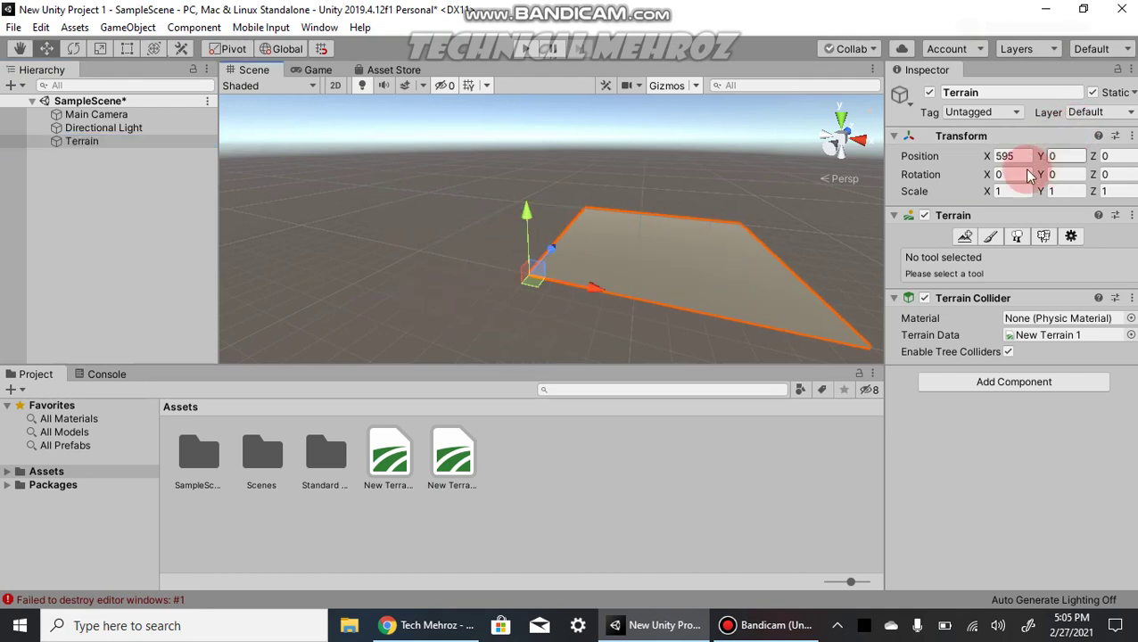
pyautogui.moveTo(986, 156); pyautogui.dragTo(1050, 195)
pyautogui.moveTo(987, 176); pyautogui.dragTo(825, 191)
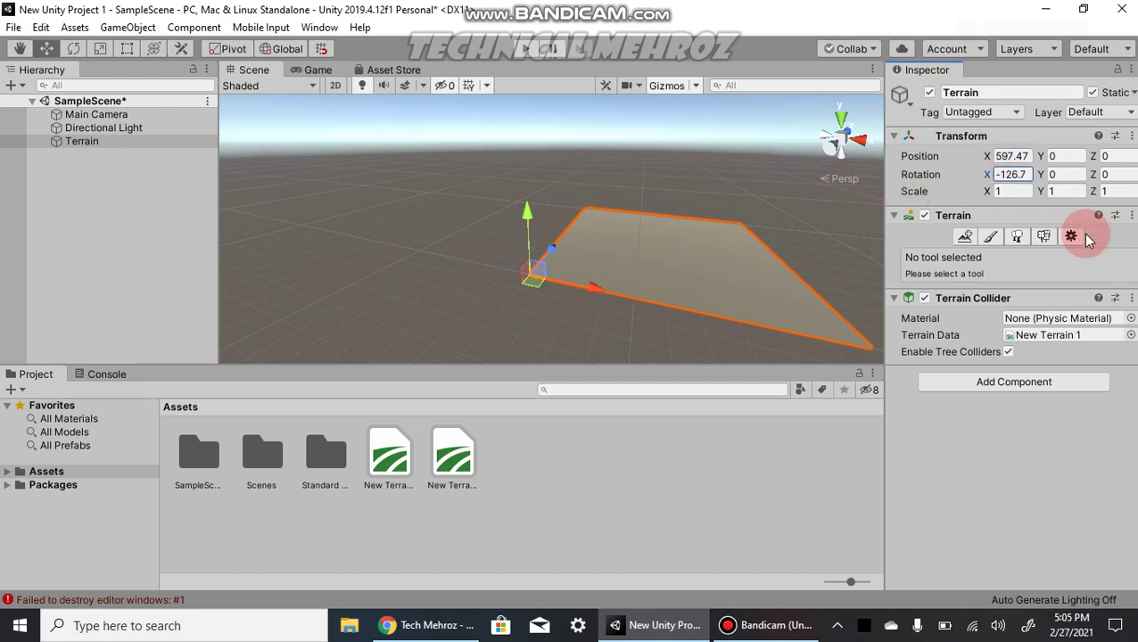
# Set the Pixel Error to 105 in the terrain's settings.
pyautogui.click(1070, 236)
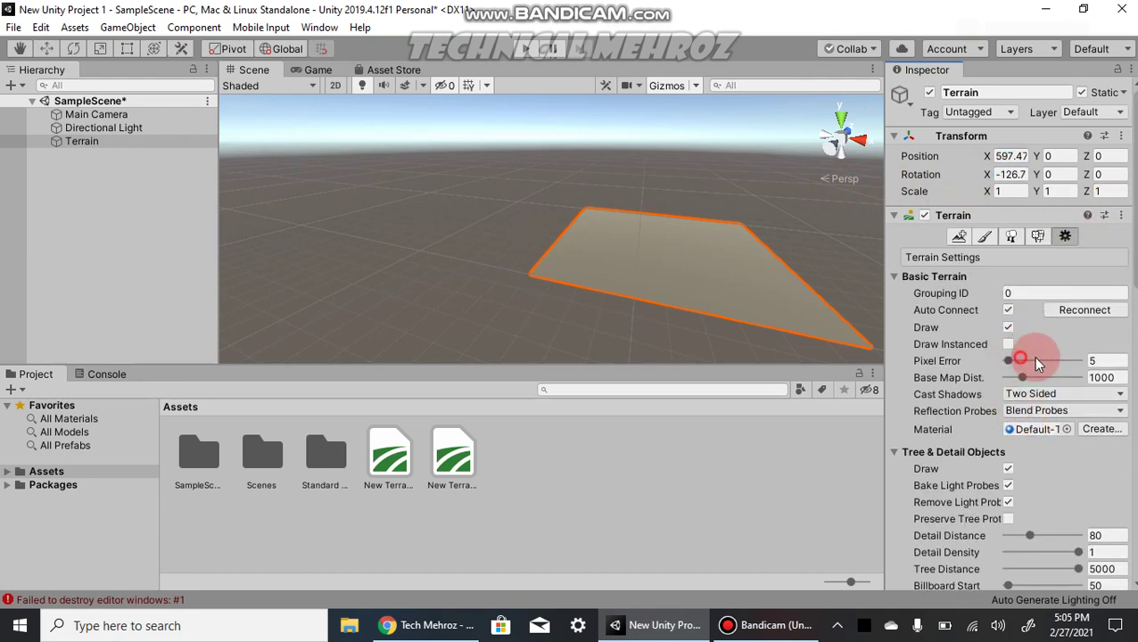
pyautogui.moveTo(1019, 359); pyautogui.dragTo(1037, 357)
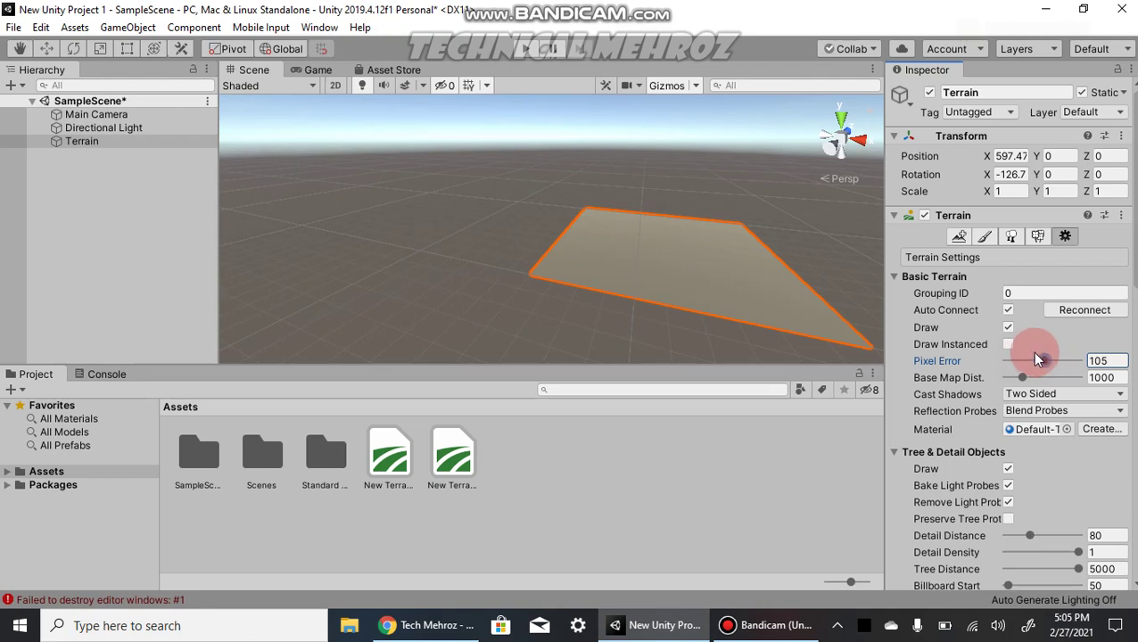
pyautogui.click(123, 146)
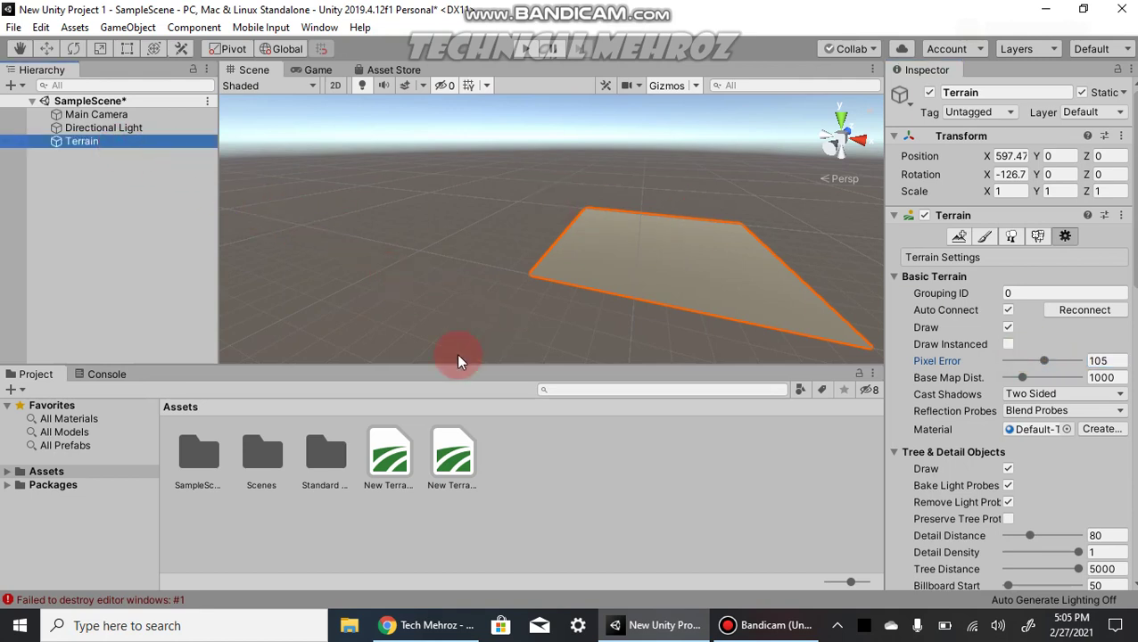
# Expand the project's Assets folder, show the contents of SampleScenes, and collapse Standard Assets.
pyautogui.click(34, 379)
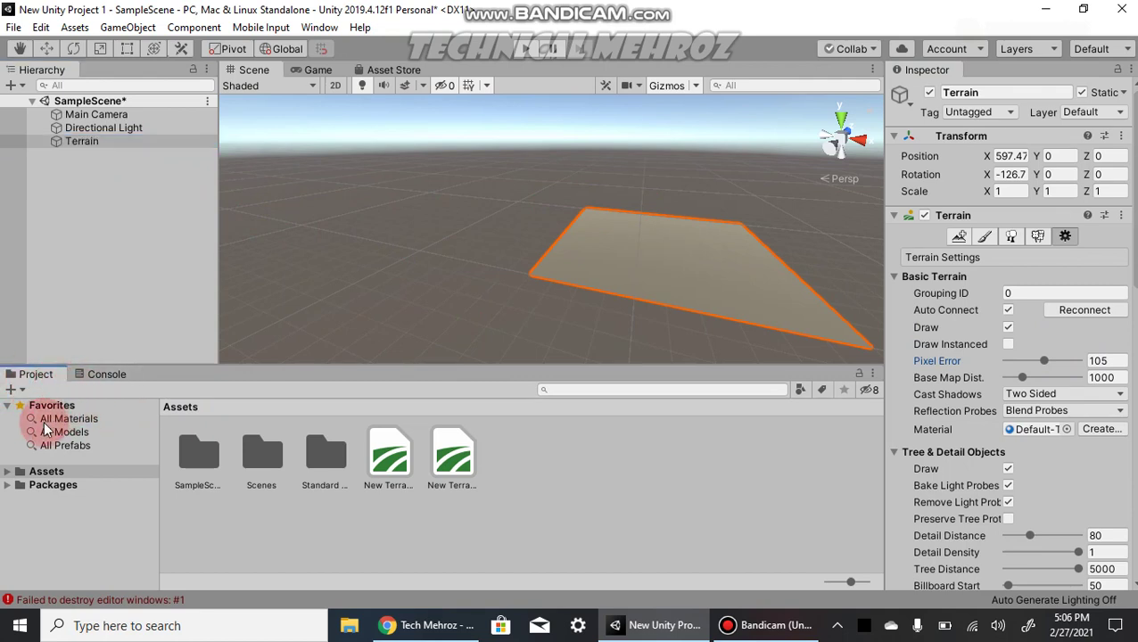
pyautogui.click(8, 471)
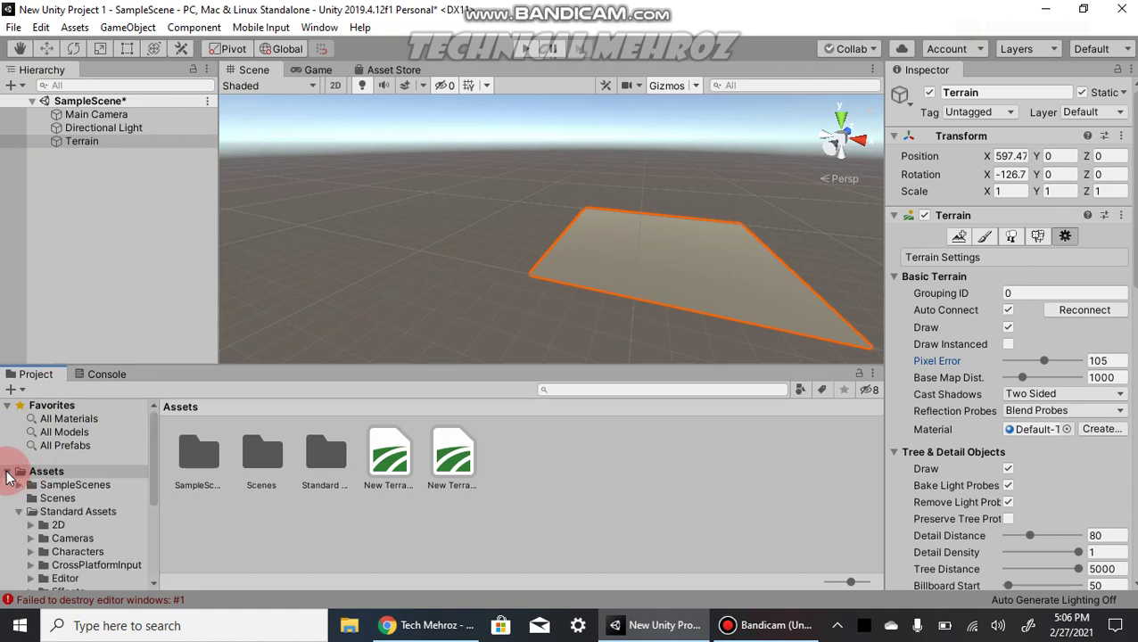
pyautogui.click(7, 486)
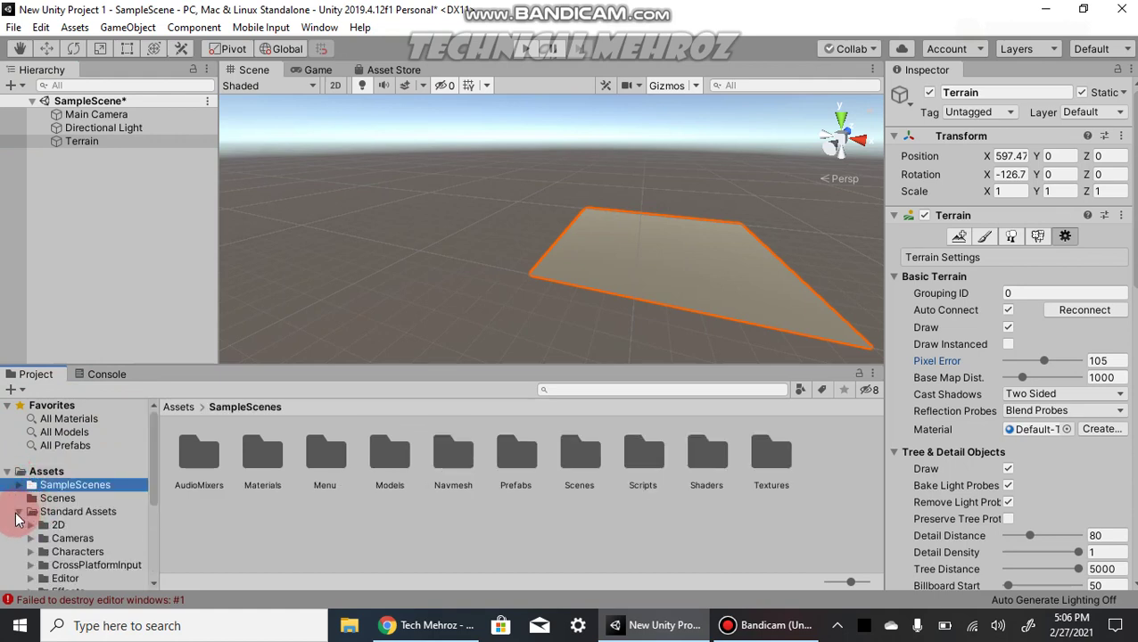
pyautogui.click(18, 512)
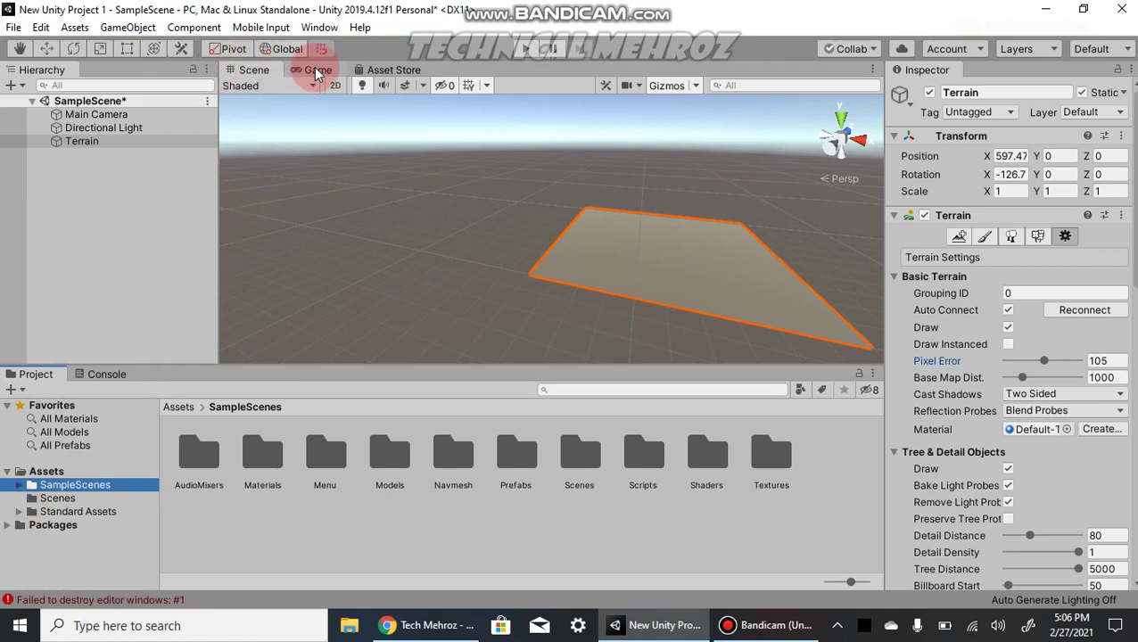
# Review the Standard Assets (for Unity 2018.4) page in the Asset Store, including its description and related packages, and return to the scene view.
pyautogui.click(384, 69)
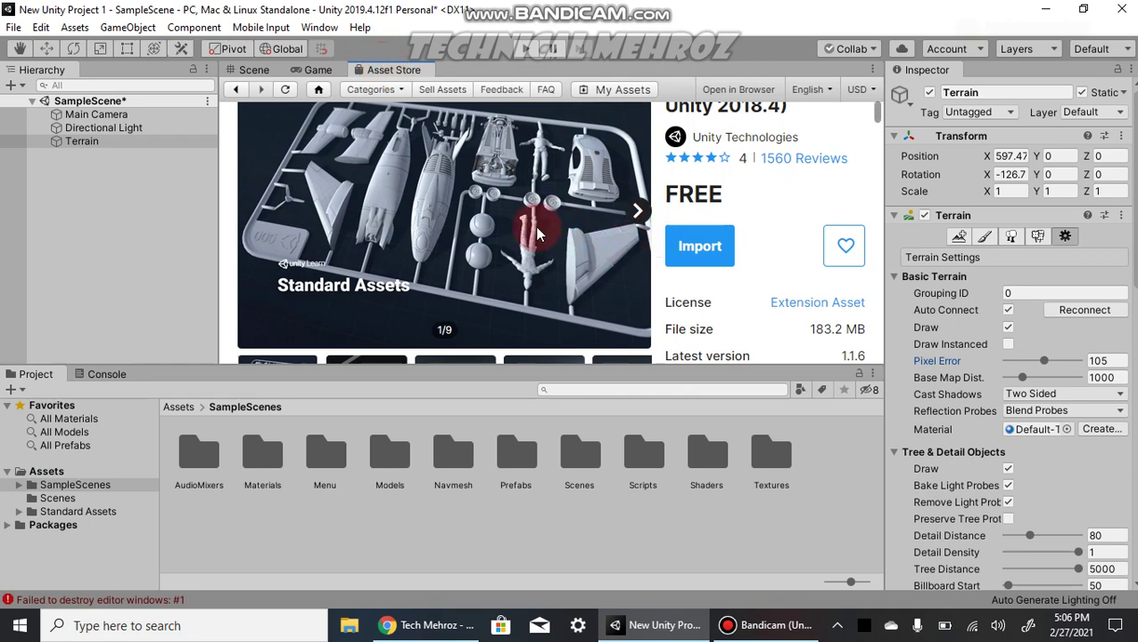
pyautogui.scroll(-5, 536, 234)
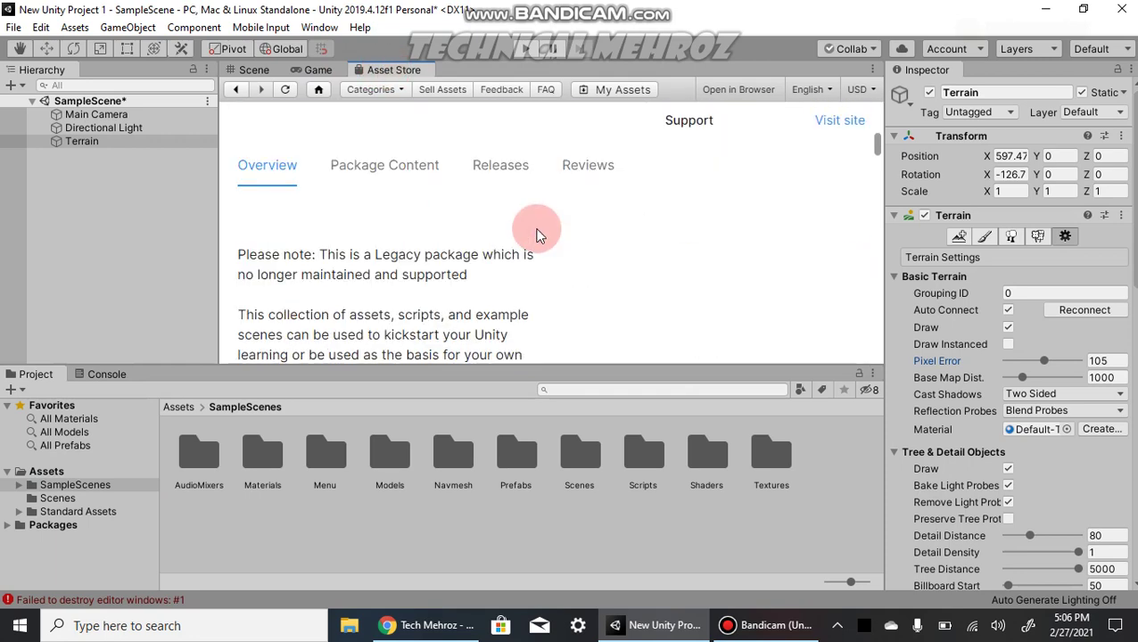
pyautogui.scroll(-15, 470, 229)
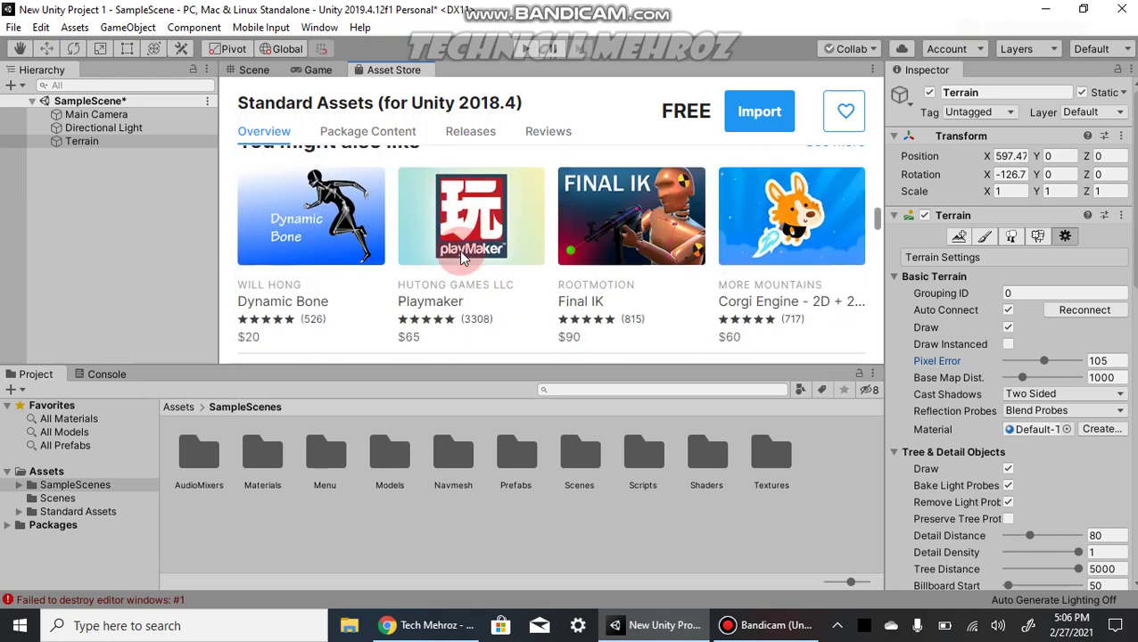
pyautogui.scroll(-3, 558, 214)
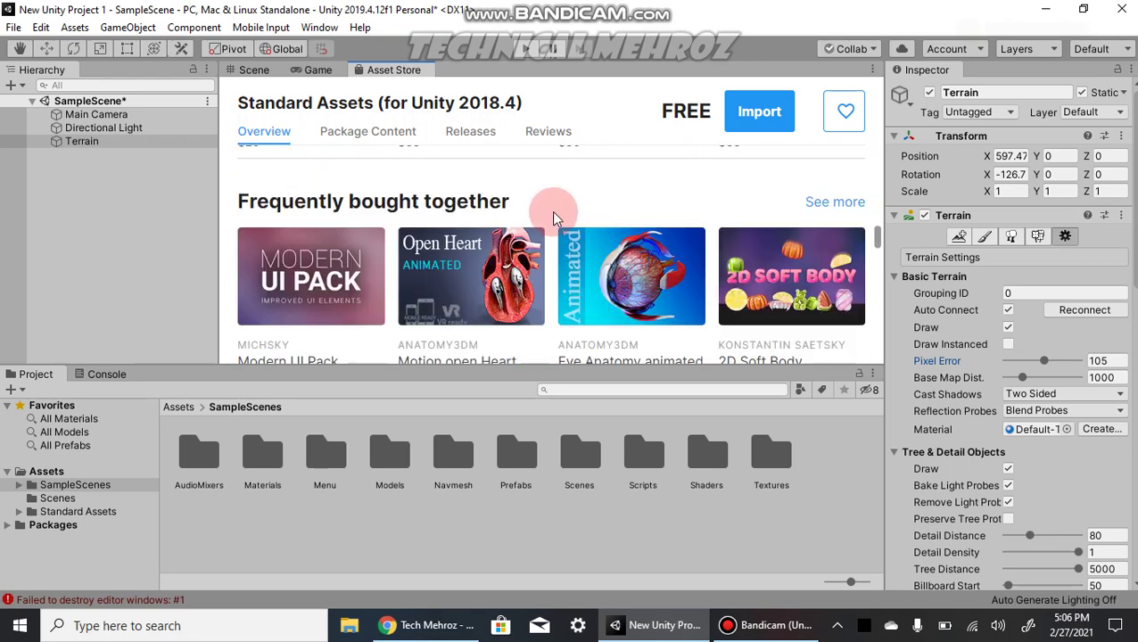
pyautogui.scroll(-3, 551, 210)
pyautogui.scroll(2, 545, 215)
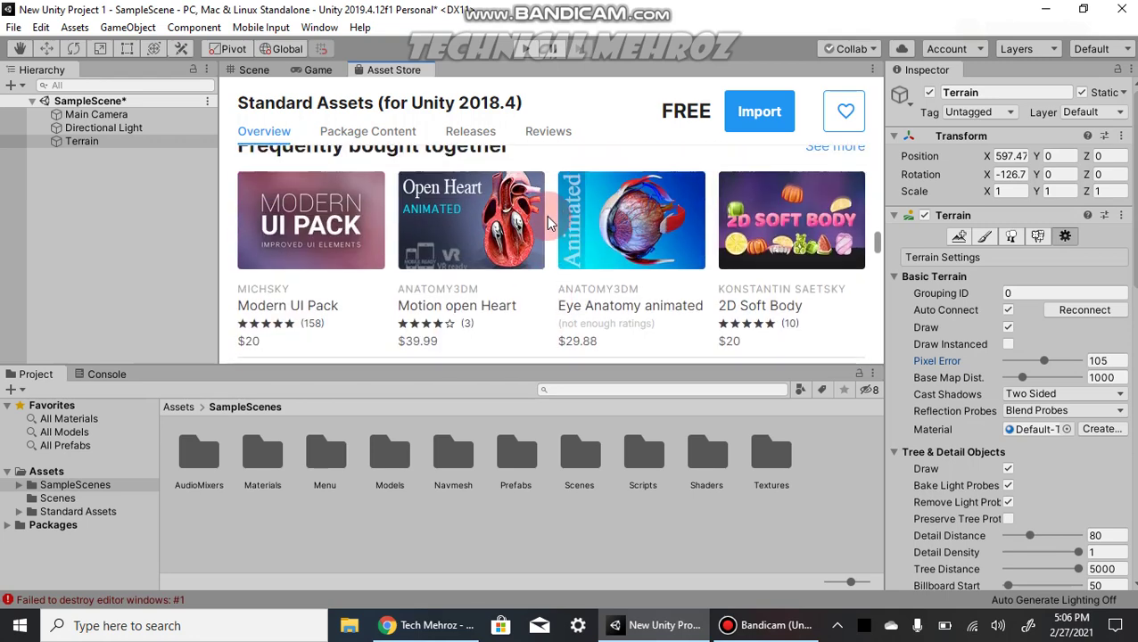
pyautogui.scroll(4, 546, 215)
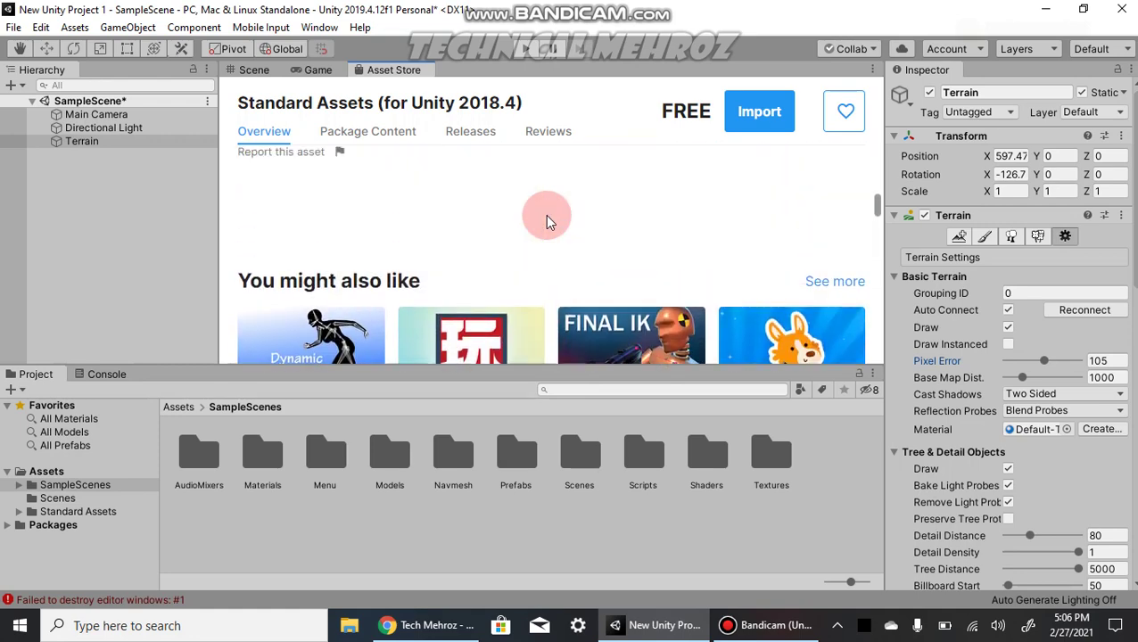
pyautogui.scroll(6, 545, 214)
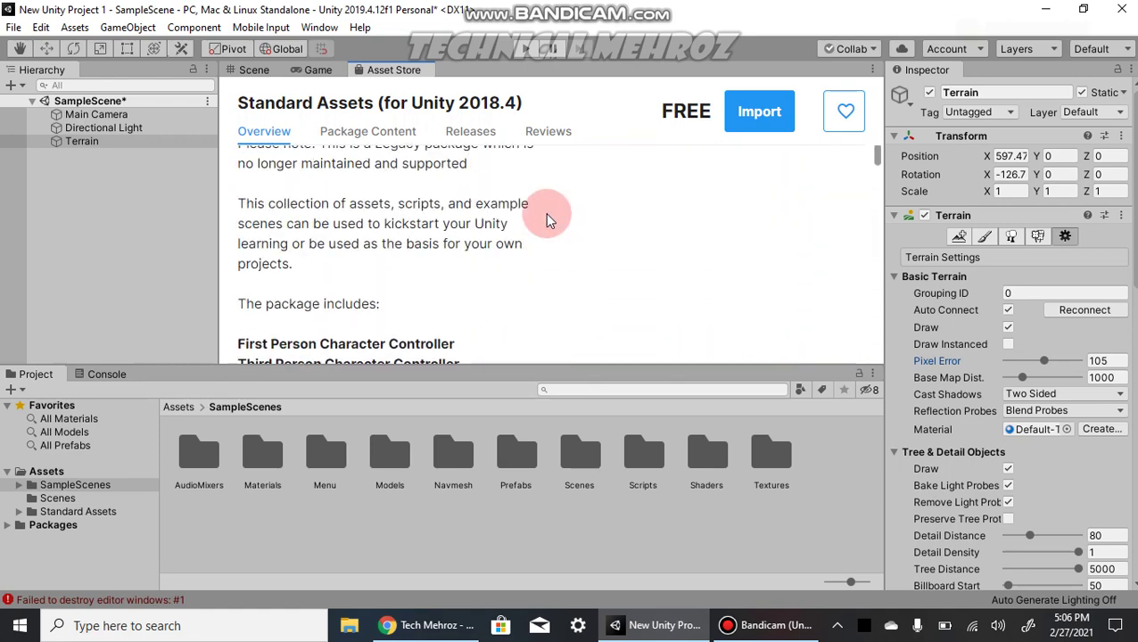
pyautogui.scroll(2, 545, 212)
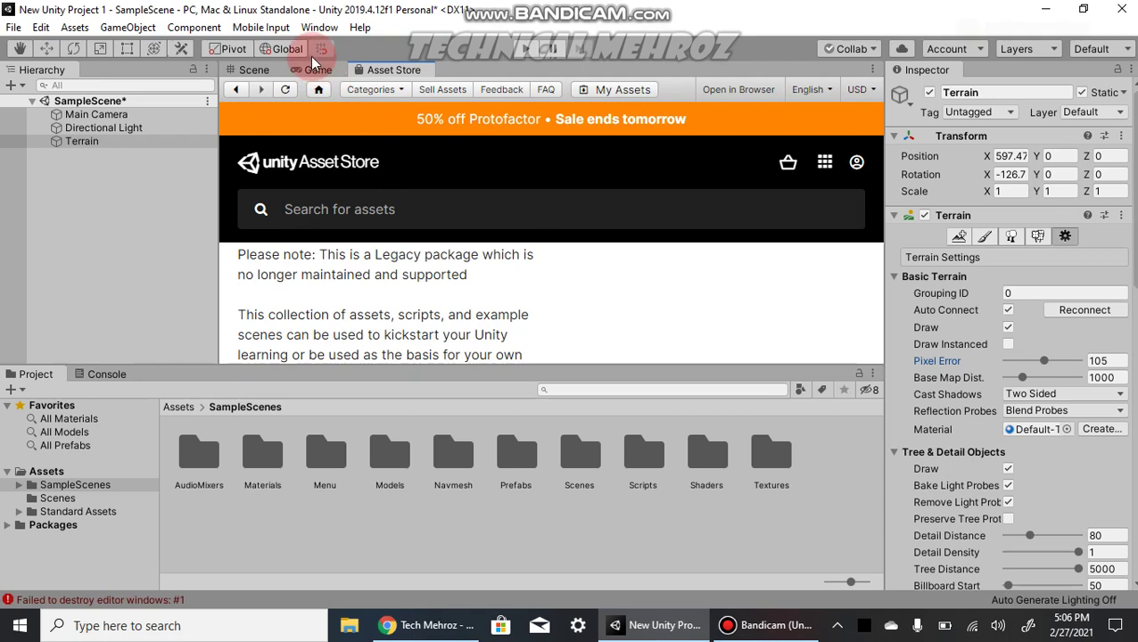
pyautogui.click(310, 69)
pyautogui.click(249, 70)
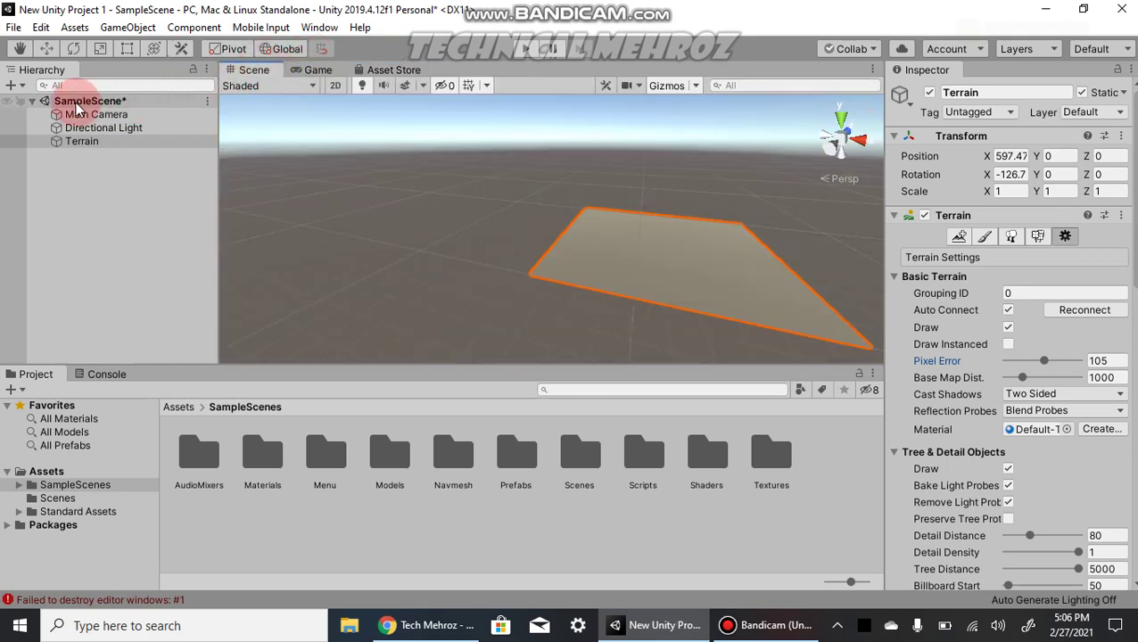
# Clear all messages from the Console, check the project files, and return to the Console.
pyautogui.click(112, 373)
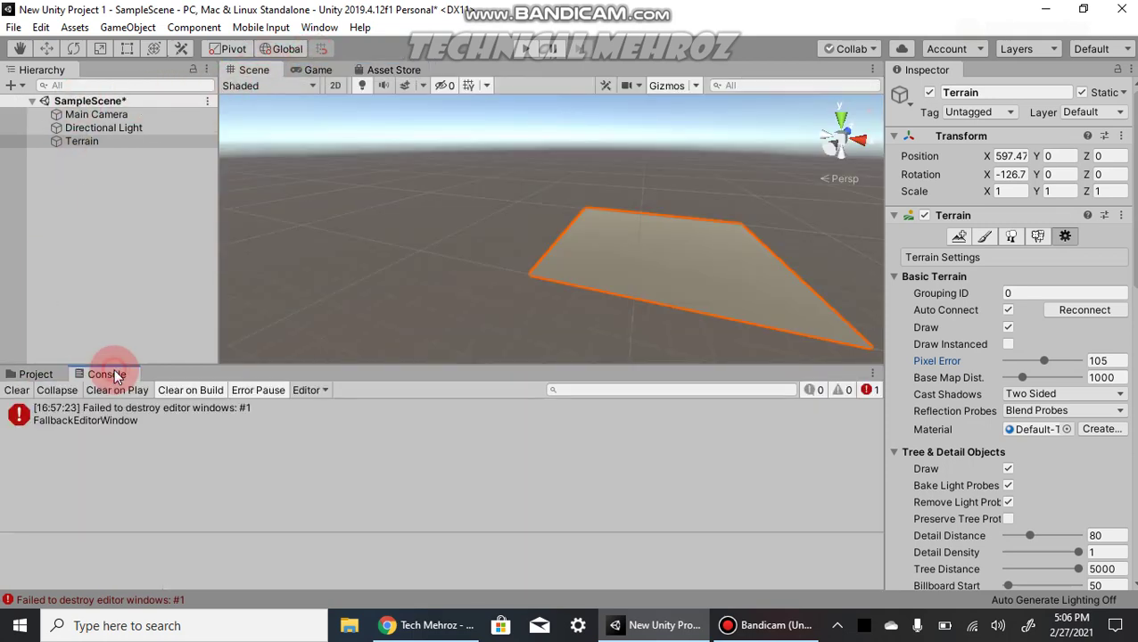
pyautogui.click(184, 443)
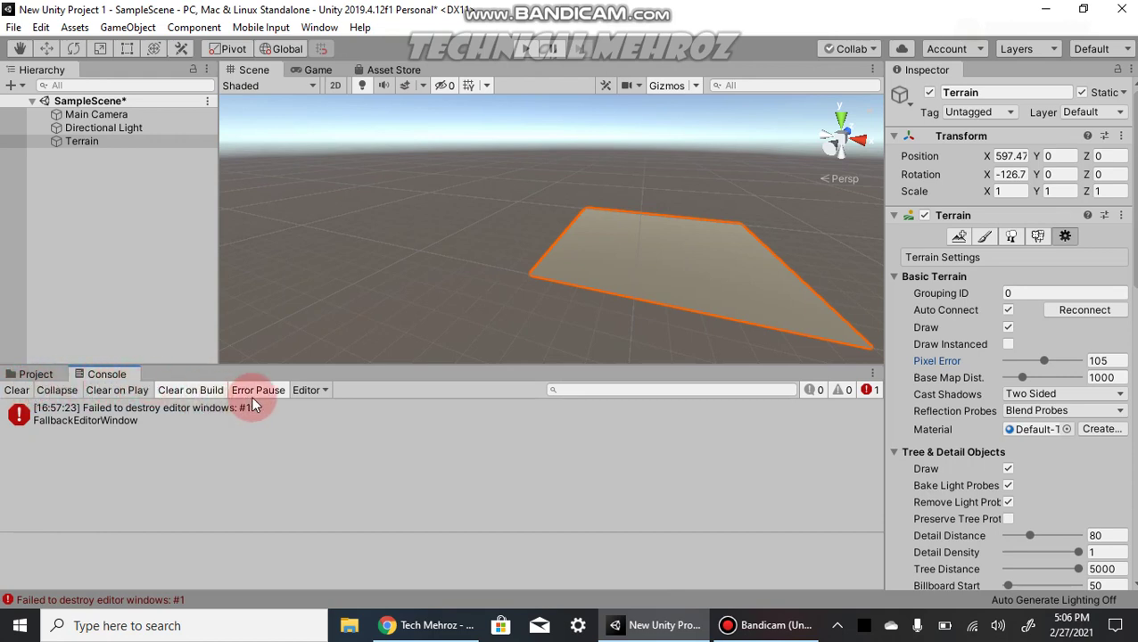
pyautogui.click(16, 392)
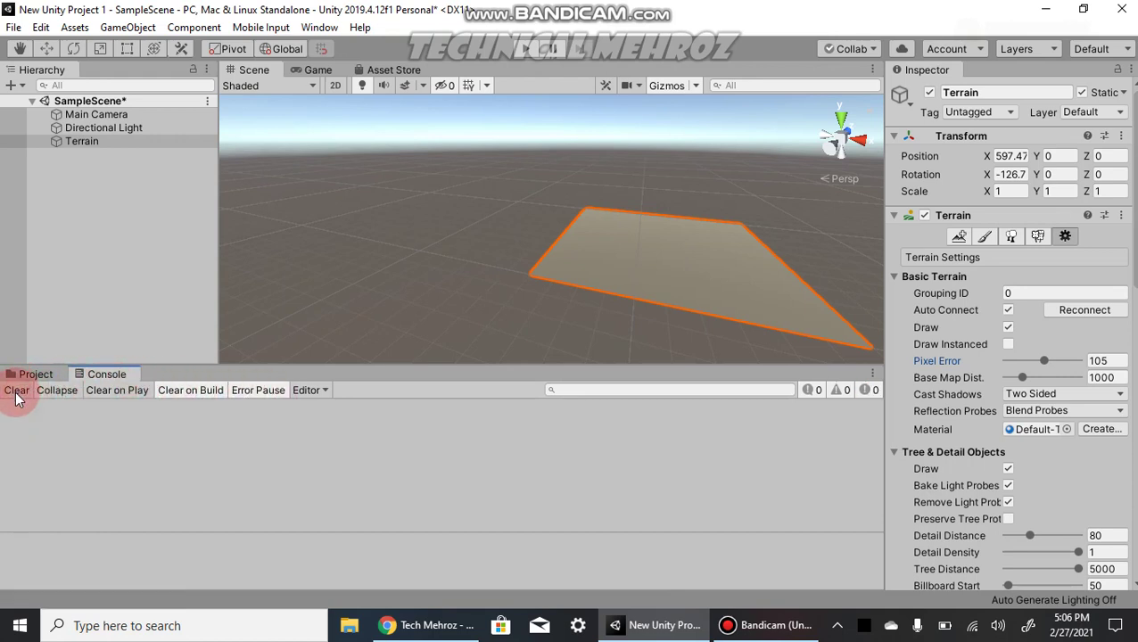
pyautogui.click(22, 375)
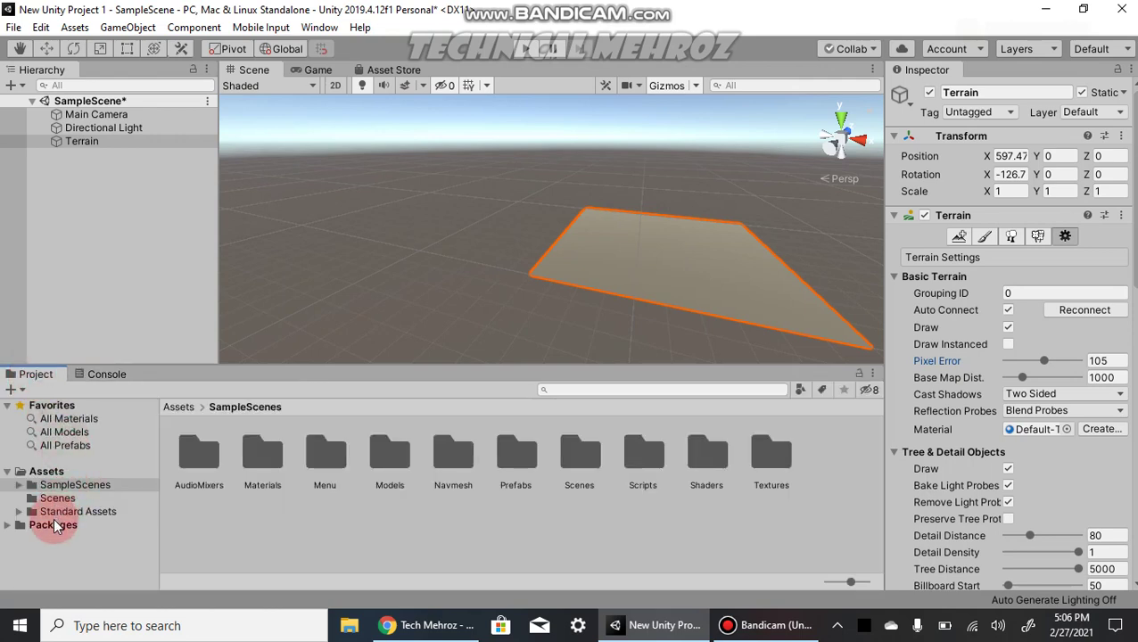
pyautogui.click(89, 376)
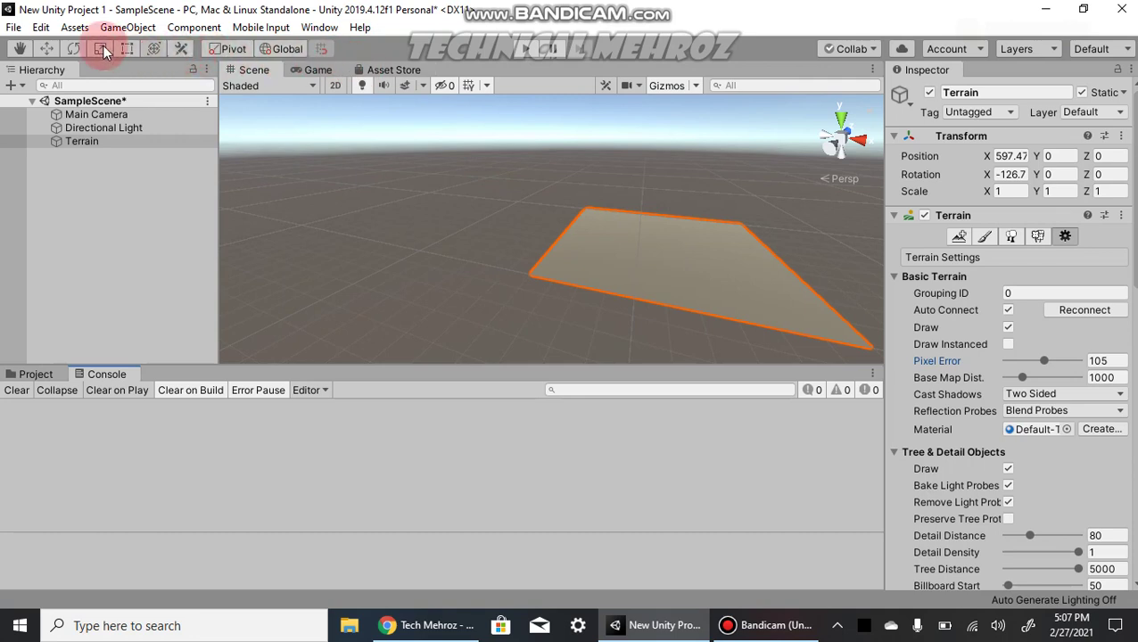
# Review the available file, edit, game object, component, mobile input and help commands, and deselect the terrain.
pyautogui.click(13, 28)
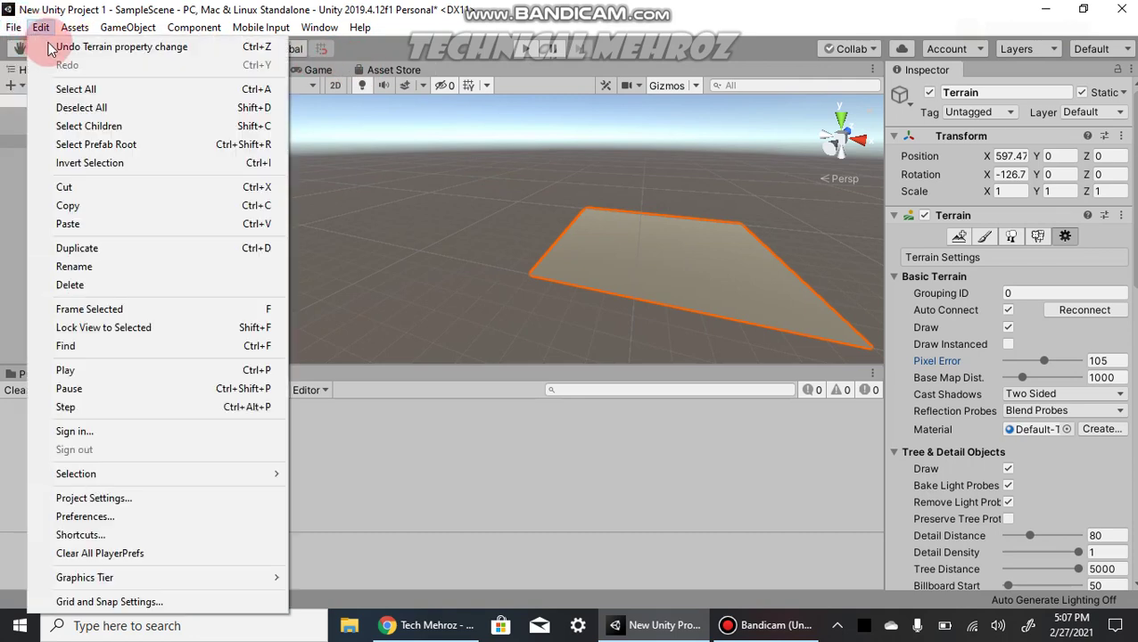
pyautogui.moveTo(69, 36)
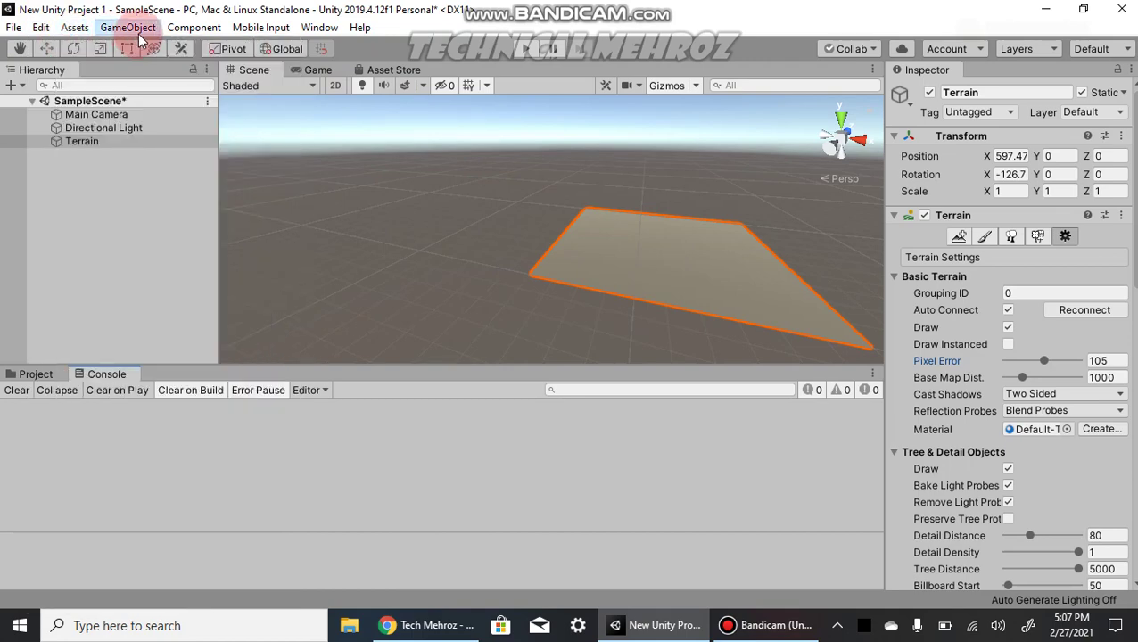
pyautogui.moveTo(191, 28)
pyautogui.moveTo(127, 27)
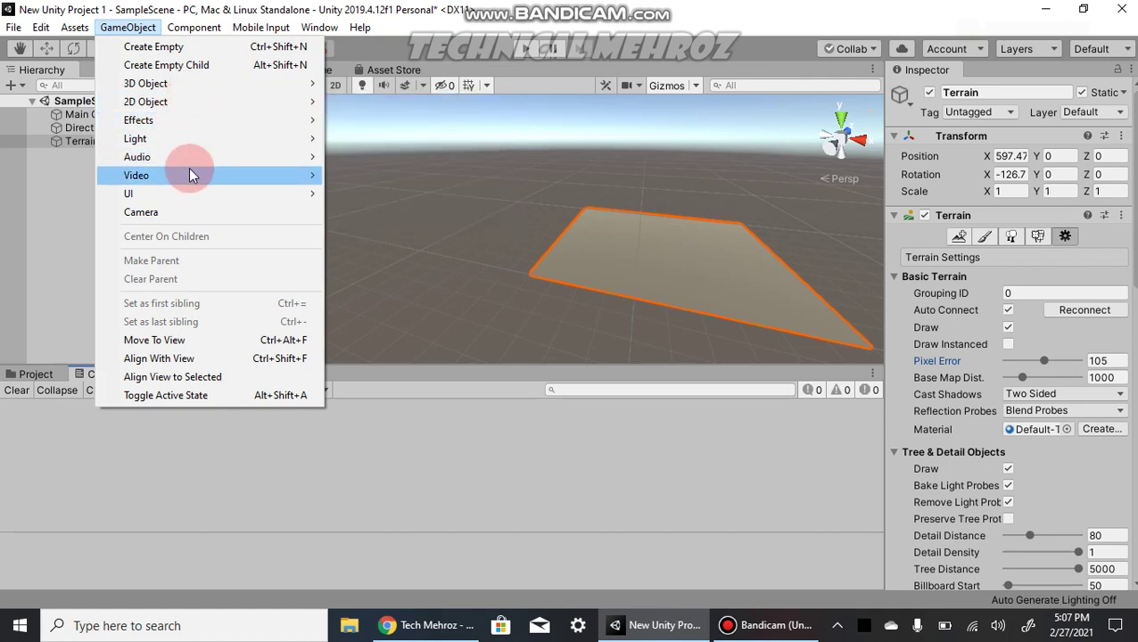
pyautogui.moveTo(225, 174)
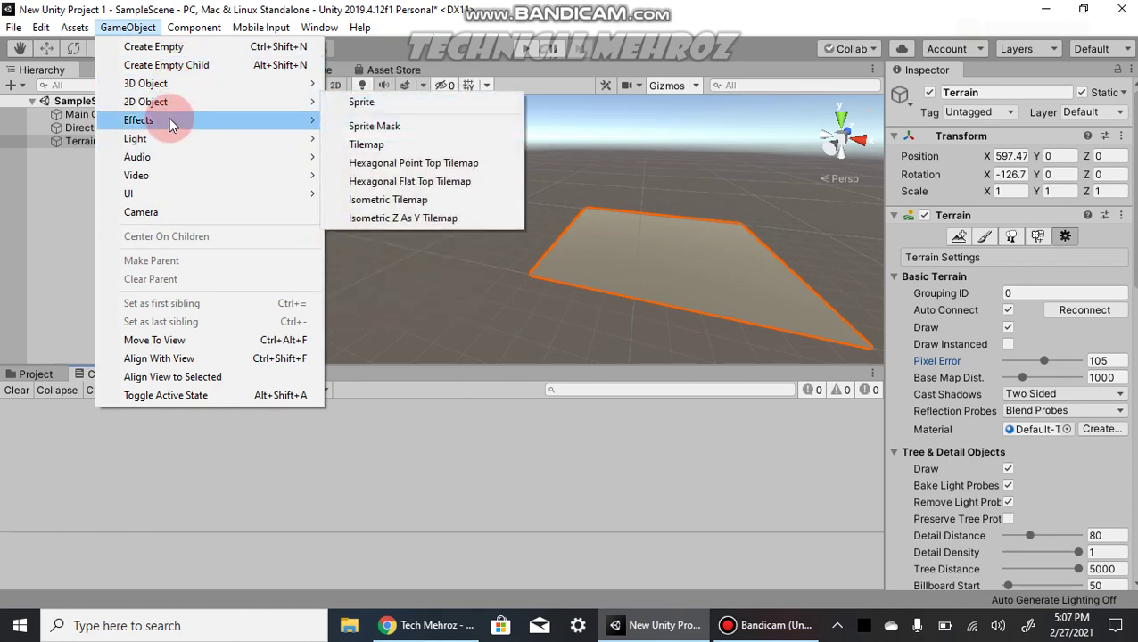
pyautogui.moveTo(172, 125)
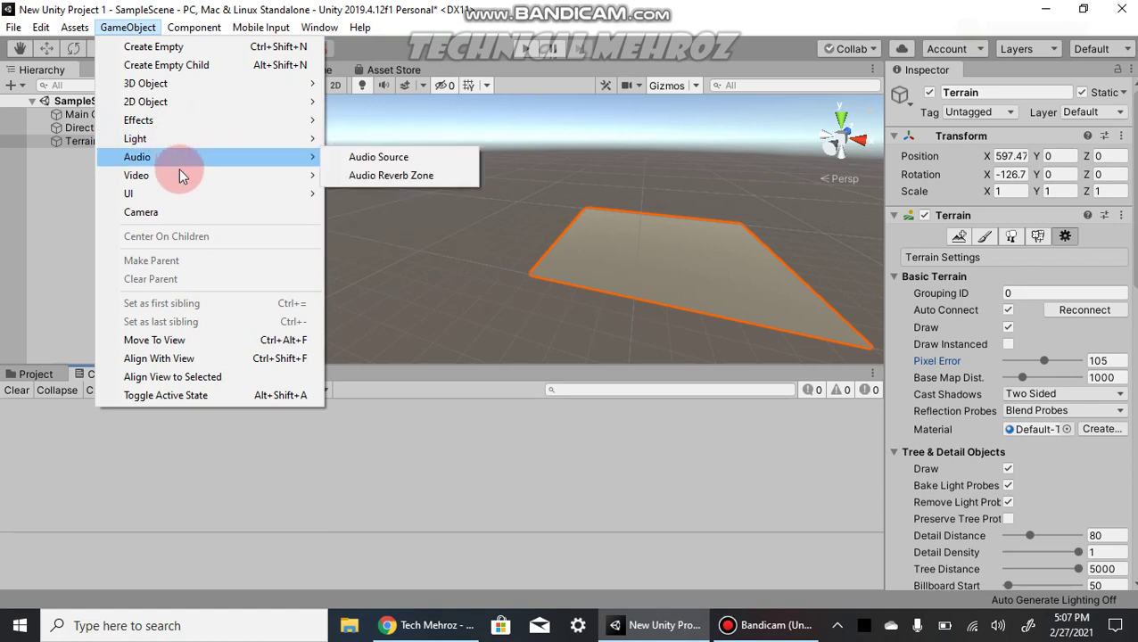
pyautogui.moveTo(179, 175)
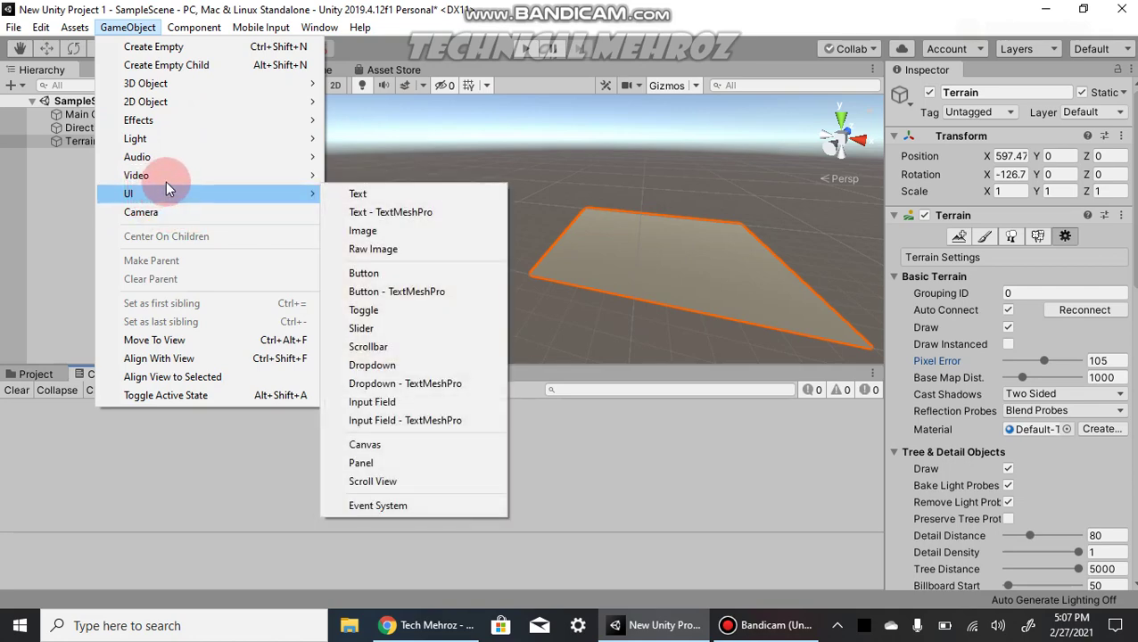
pyautogui.moveTo(203, 31)
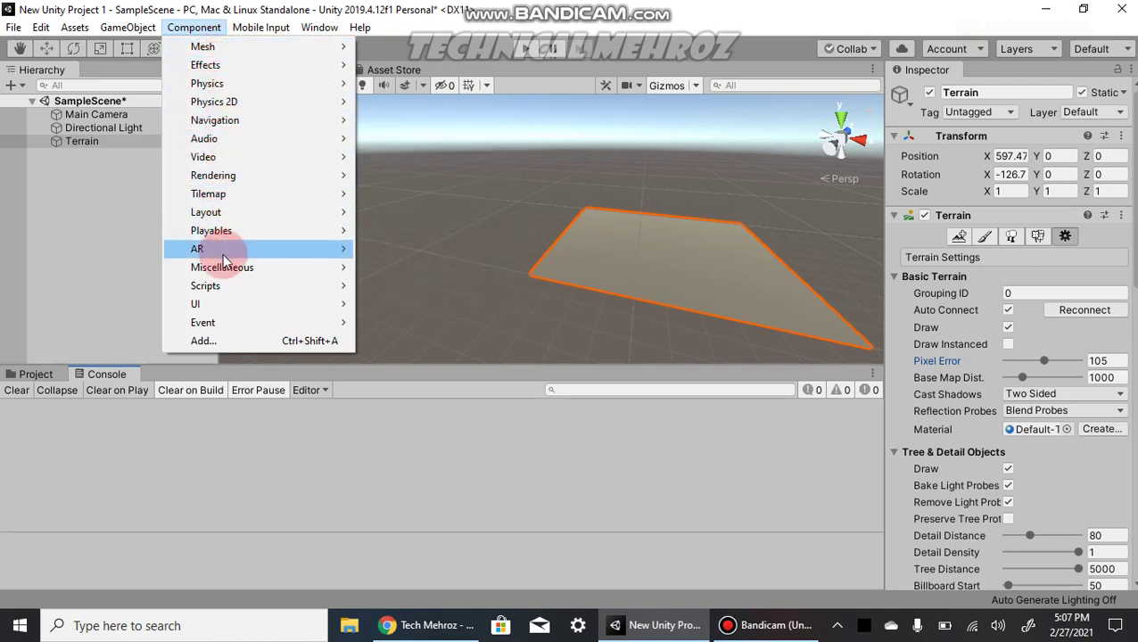
pyautogui.moveTo(252, 36)
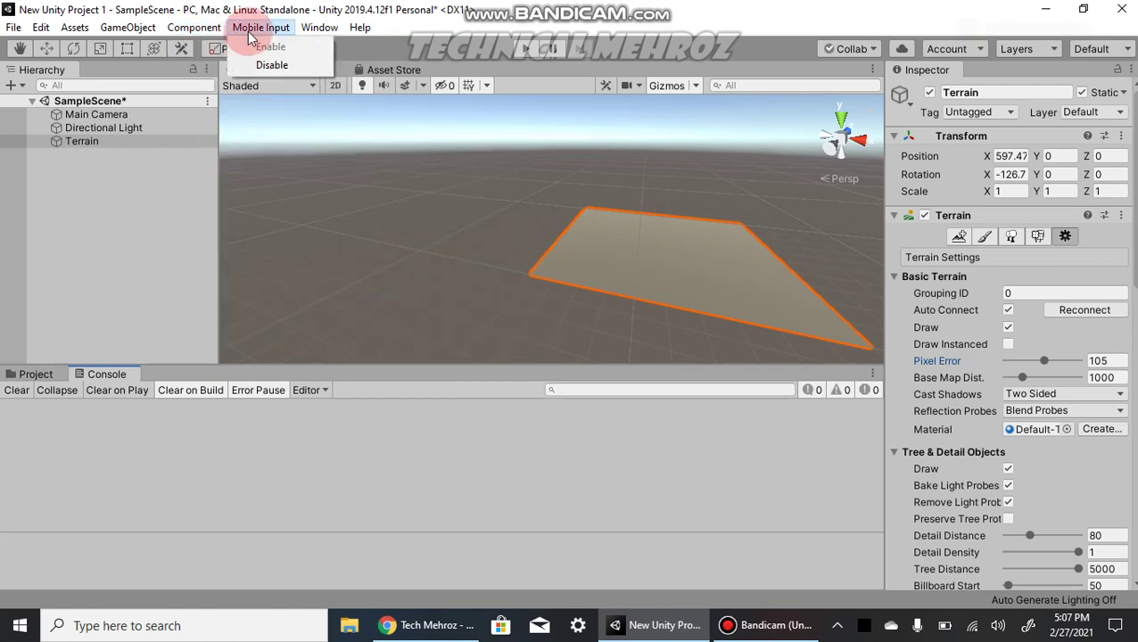
pyautogui.moveTo(360, 28)
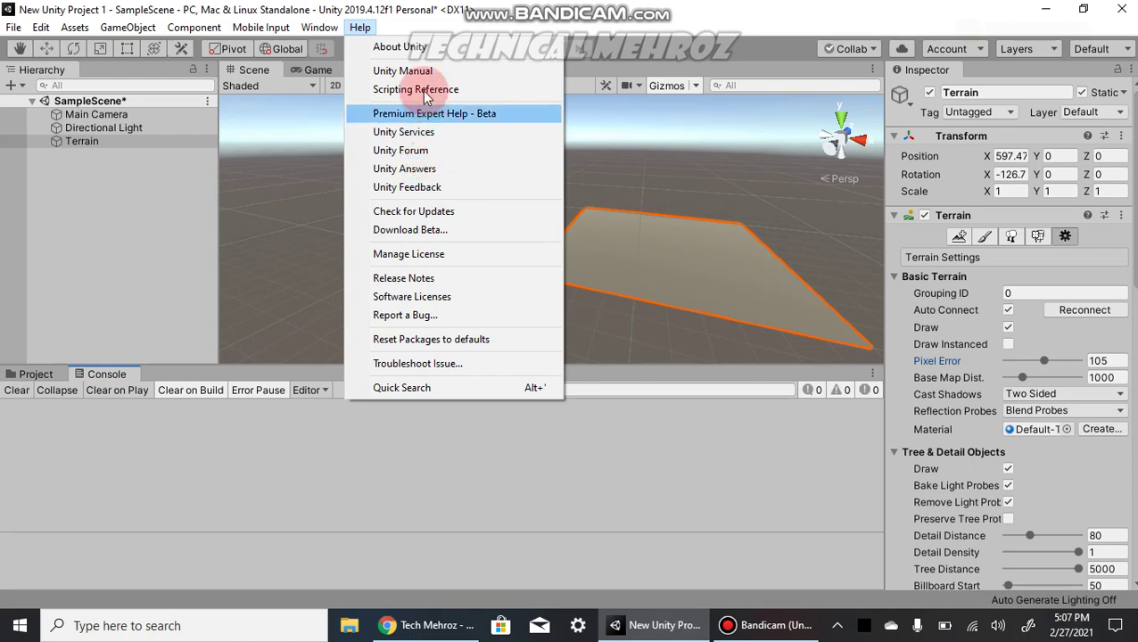
pyautogui.moveTo(14, 27)
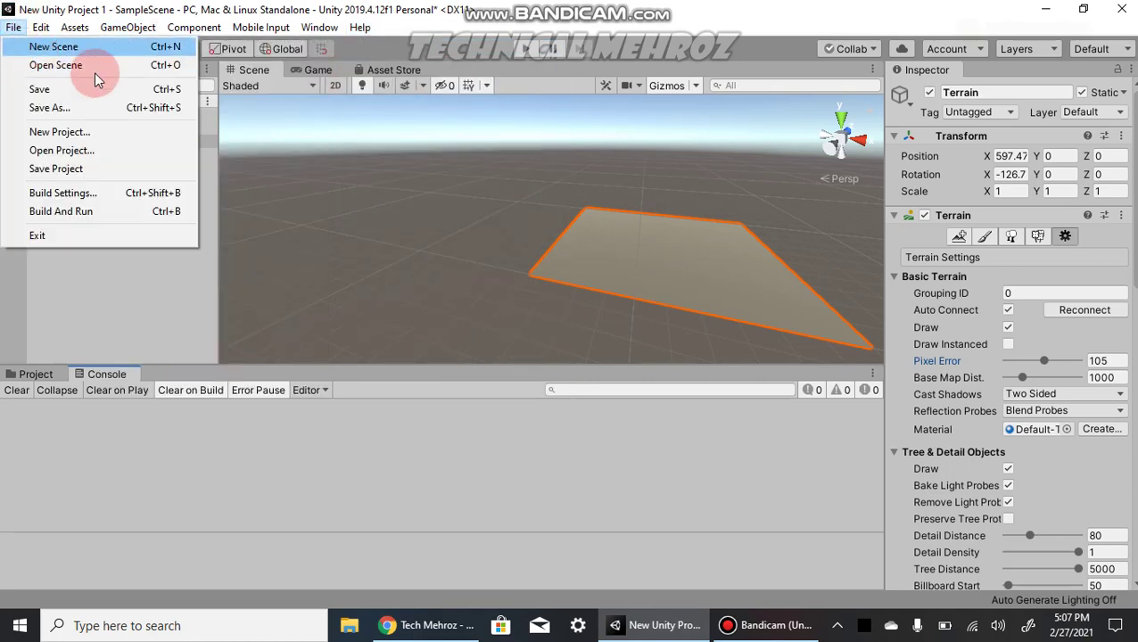
pyautogui.click(109, 278)
# Pan the scene view with the Hand tool to shift the terrain within it.
pyautogui.click(34, 50)
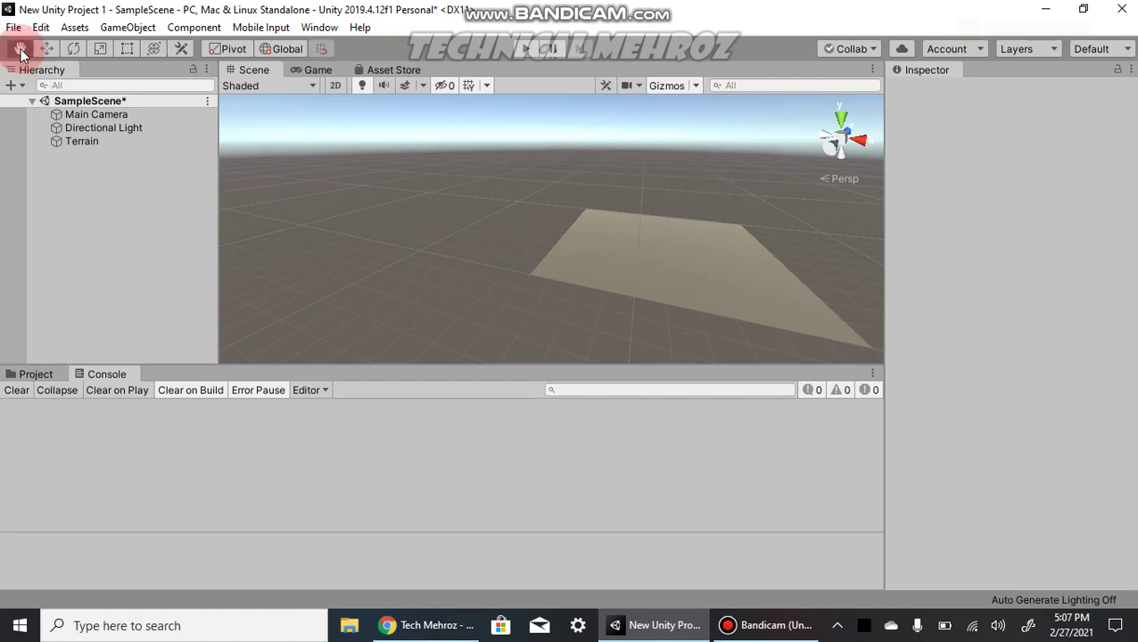
pyautogui.click(526, 220)
pyautogui.moveTo(526, 220); pyautogui.dragTo(553, 250)
# Activate the Move tool and orbit the scene view around the terrain.
pyautogui.click(48, 50)
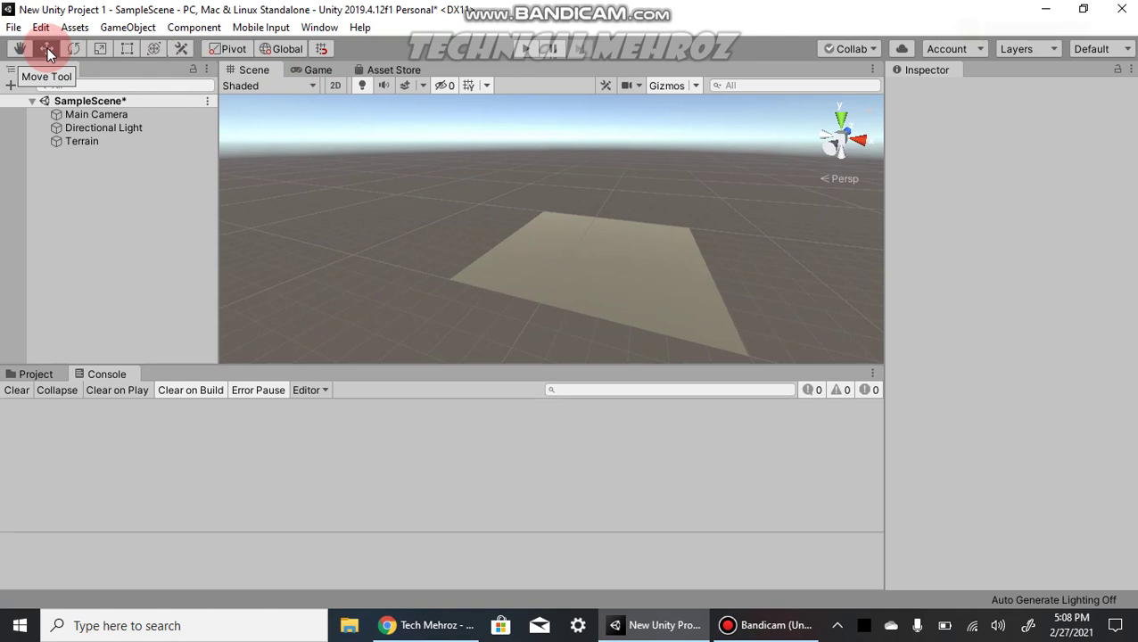
pyautogui.click(635, 250)
pyautogui.keyDown('alt'); pyautogui.moveTo(612, 249); pyautogui.dragTo(593, 198); pyautogui.keyUp('alt')
# Try the Rotate tool and the Scale tool, orbiting the scene view with each one.
pyautogui.click(75, 49)
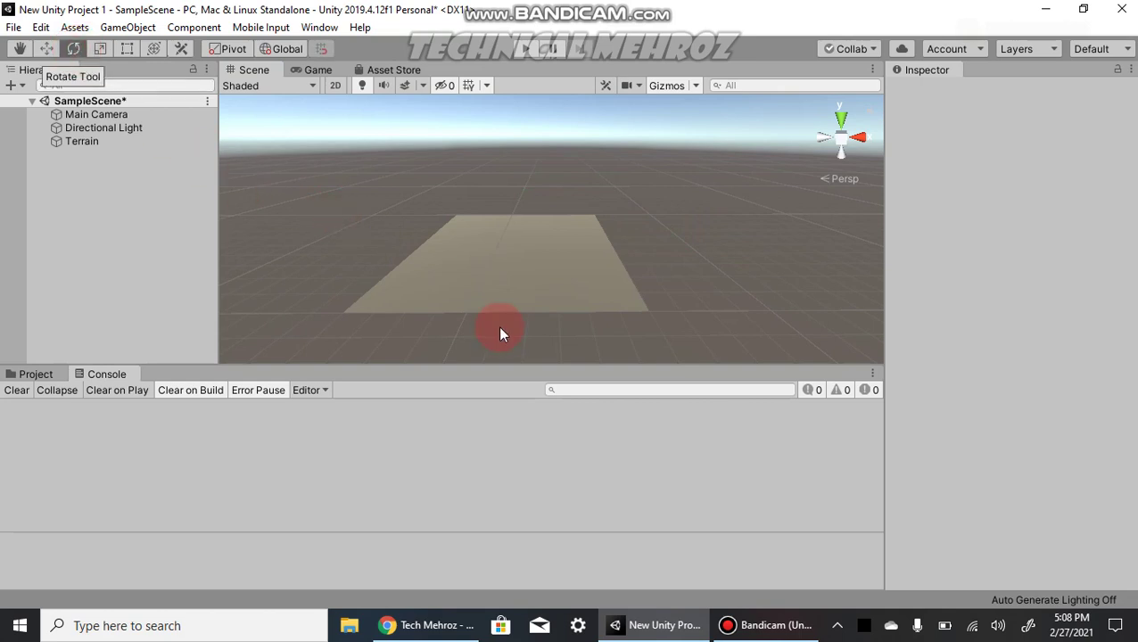
pyautogui.keyDown('alt'); pyautogui.moveTo(499, 333); pyautogui.dragTo(482, 297); pyautogui.keyUp('alt')
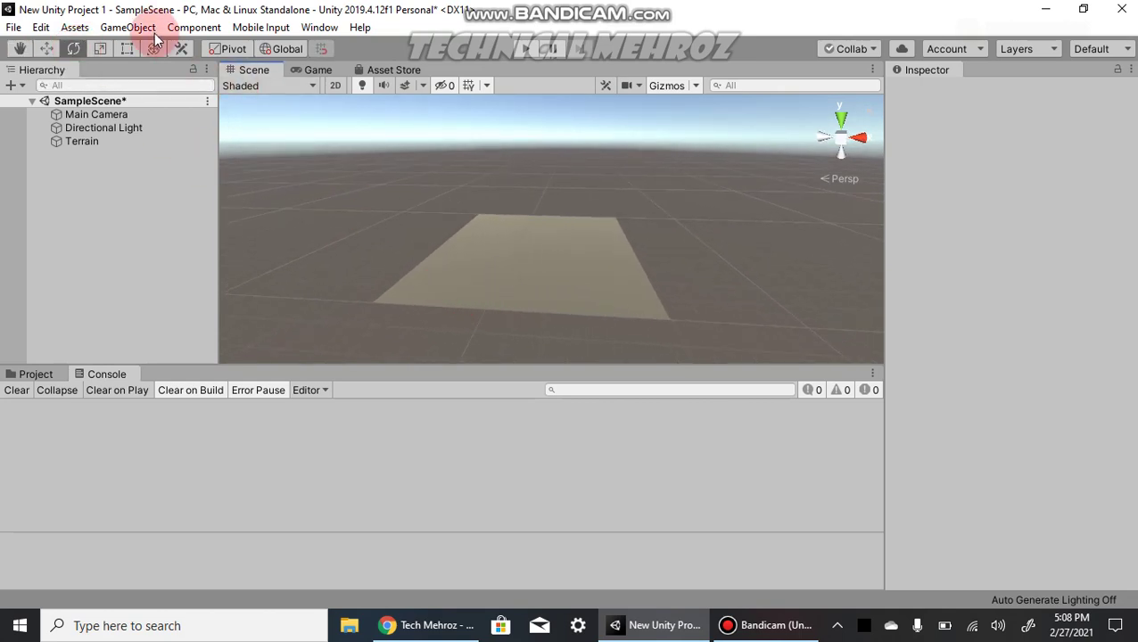
pyautogui.click(99, 49)
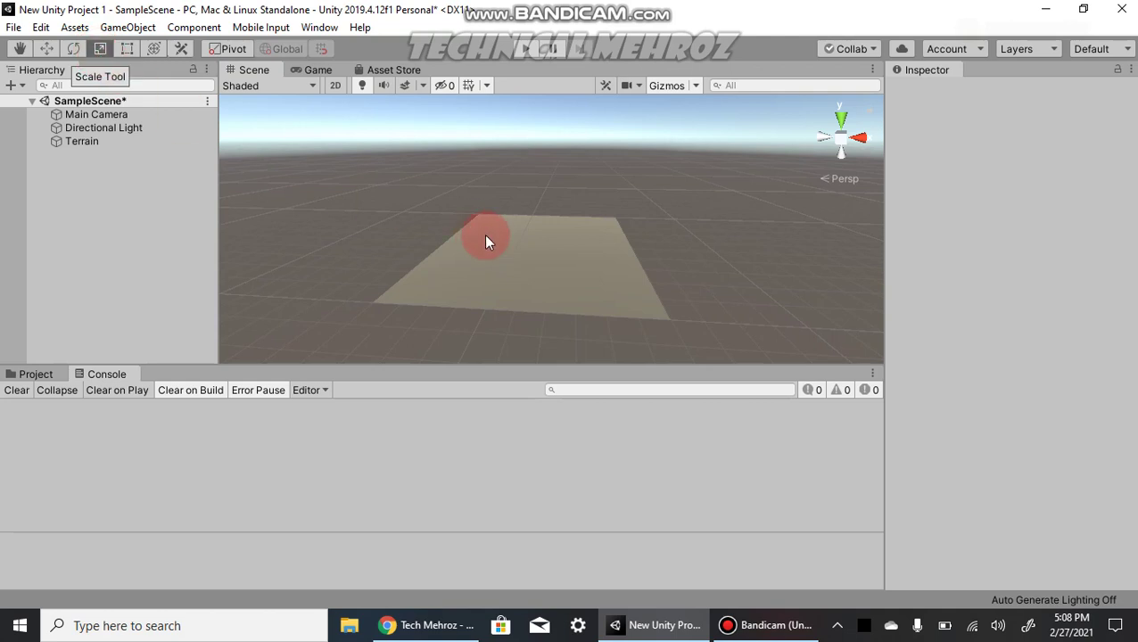
pyautogui.keyDown('alt'); pyautogui.moveTo(559, 255); pyautogui.dragTo(472, 281); pyautogui.keyUp('alt')
# Switch through the Rect tool to the Transform tool, check for custom editor tools, and orbit the scene slightly.
pyautogui.click(127, 50)
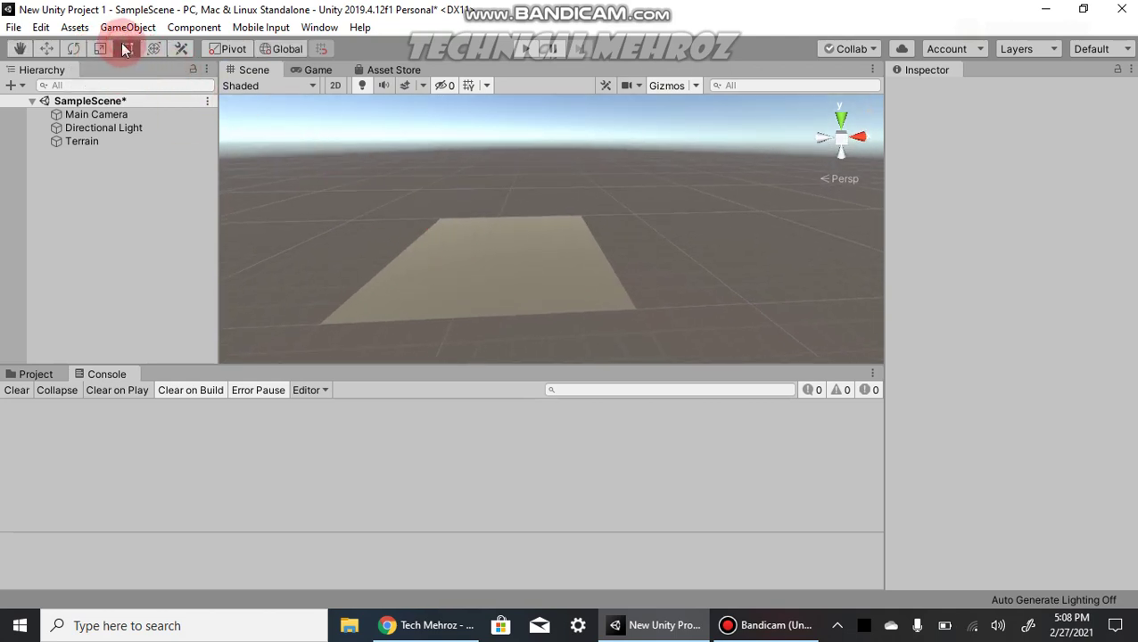
pyautogui.click(154, 50)
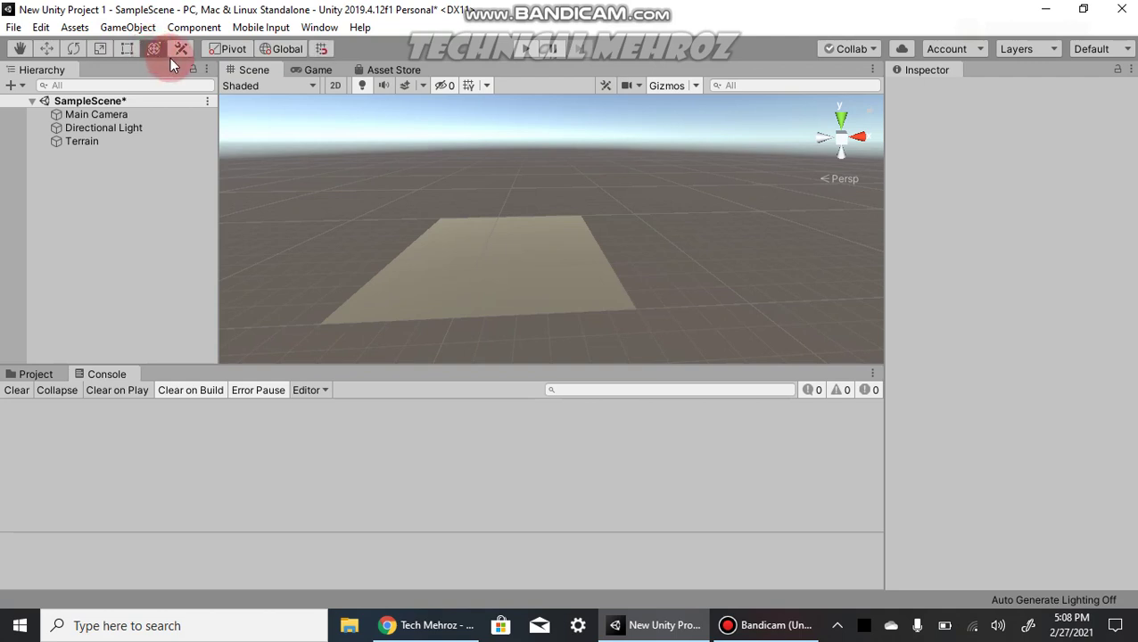
pyautogui.click(181, 50)
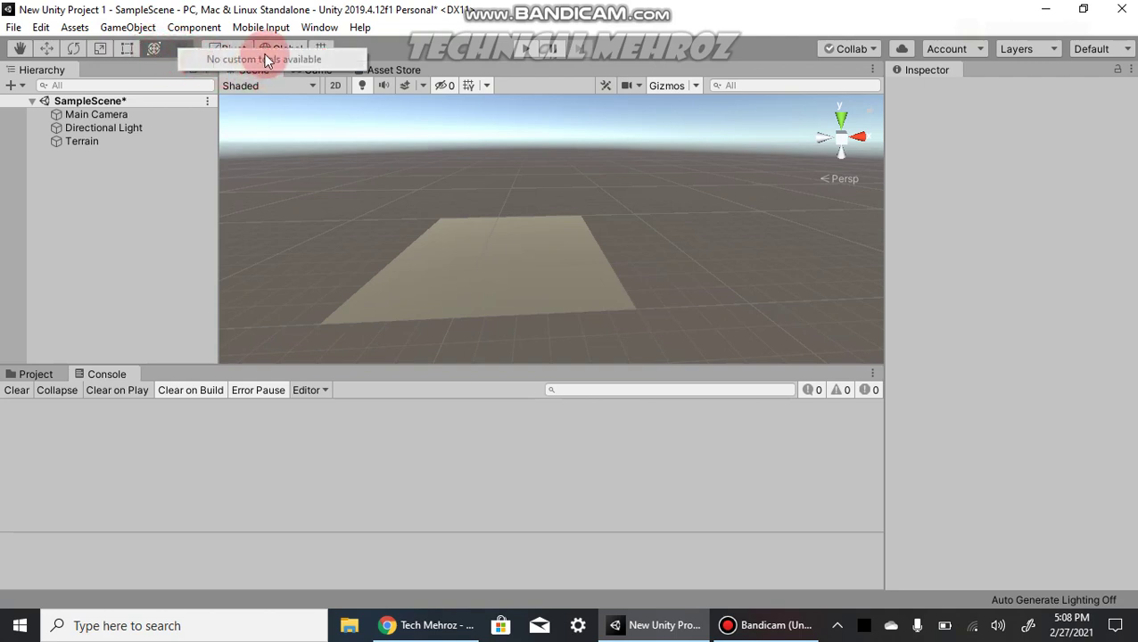
pyautogui.click(371, 155)
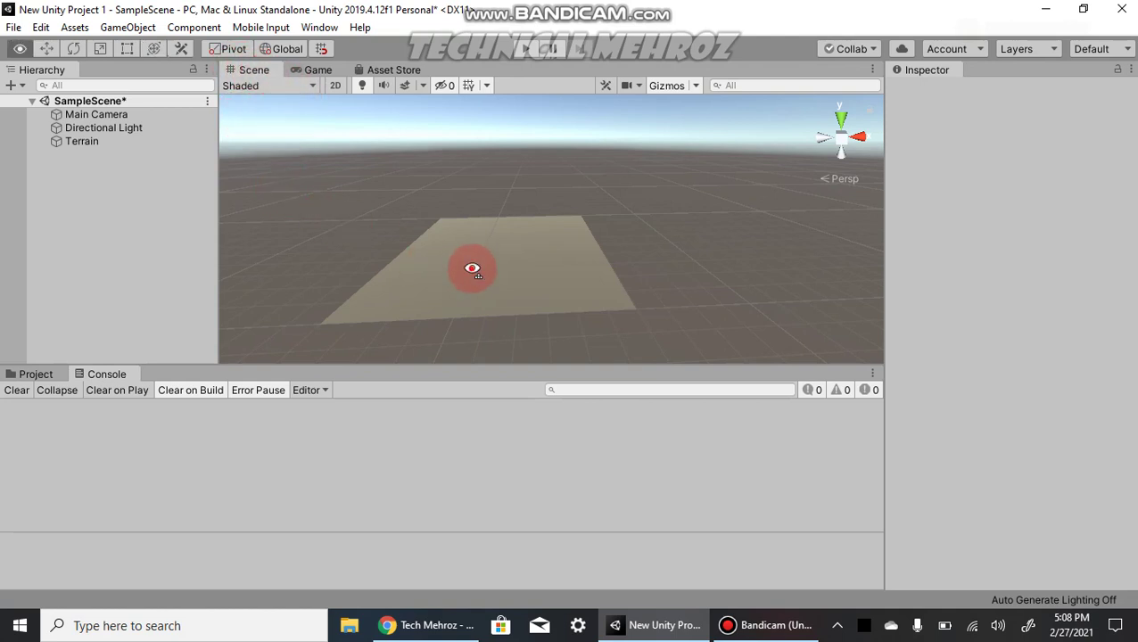
pyautogui.moveTo(471, 269)
pyautogui.keyDown('alt'); pyautogui.mouseDown()
pyautogui.moveTo(490, 218)
pyautogui.moveTo(477, 267)
pyautogui.mouseUp(); pyautogui.keyUp('alt')
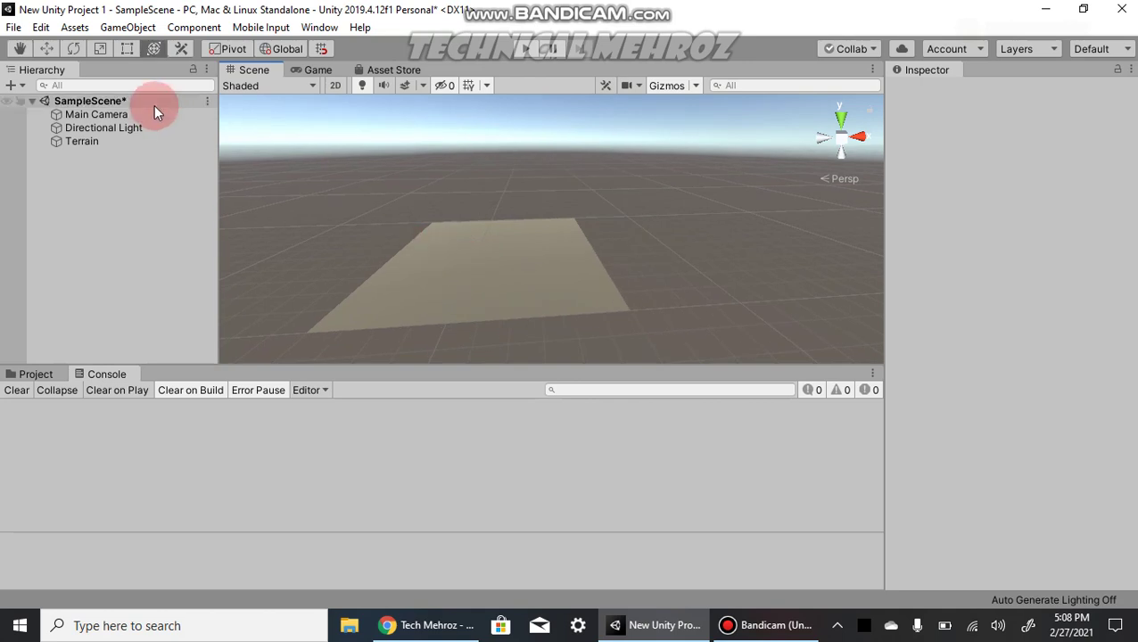
# Select the Terrain object, activate Create Neighbor Terrains and inspect the heightmap fill address options, keeping Clamp.
pyautogui.doubleClick(131, 140)
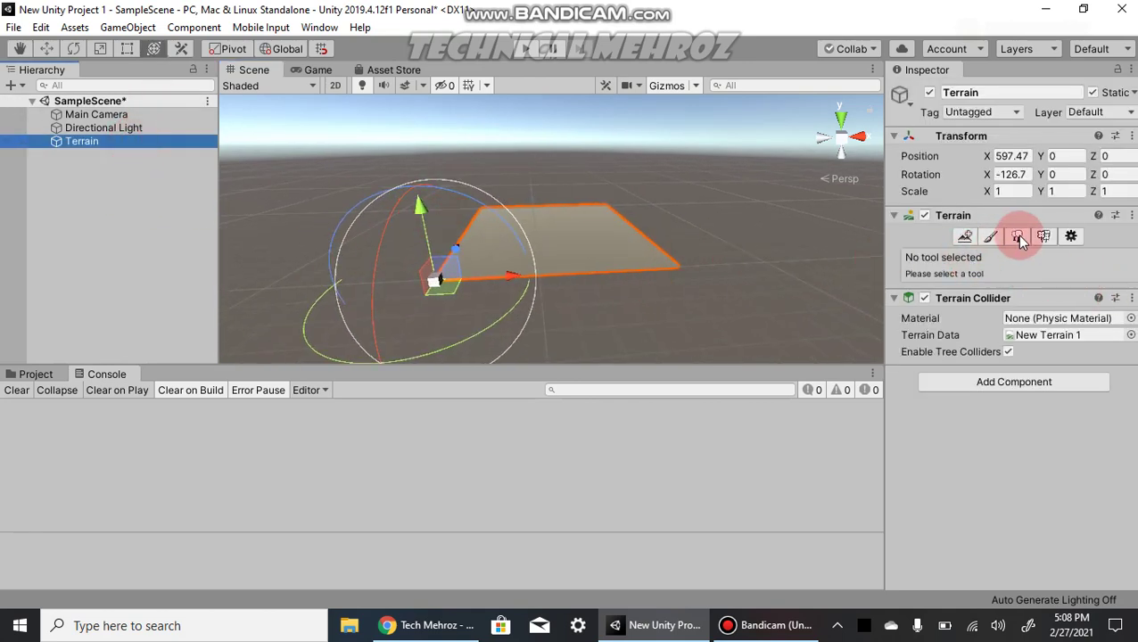
pyautogui.click(964, 237)
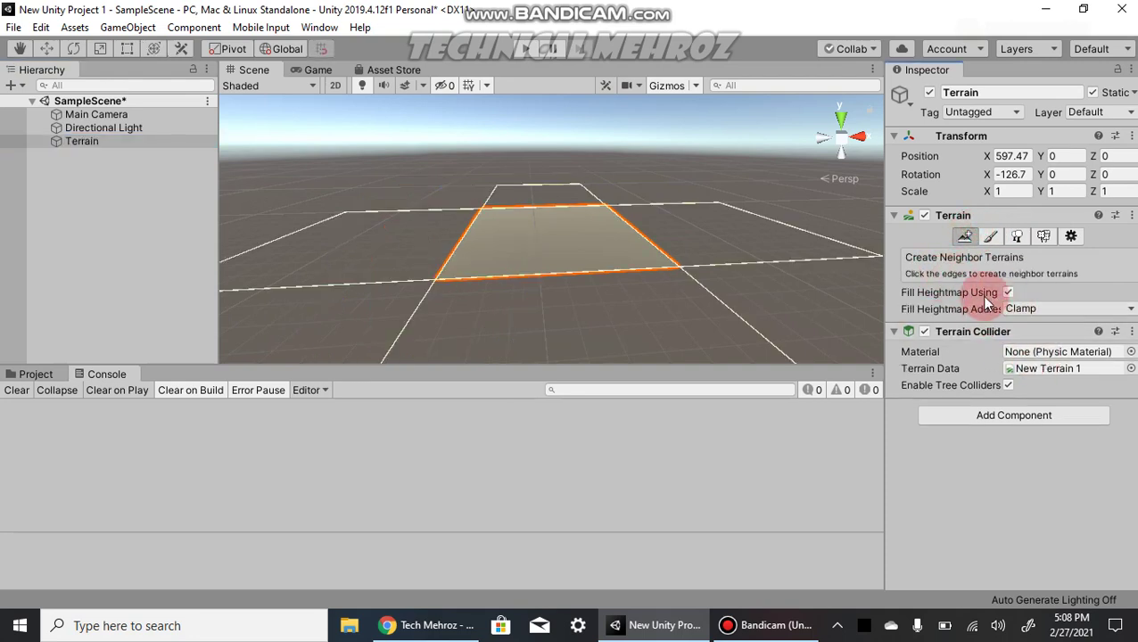
pyautogui.click(1048, 310)
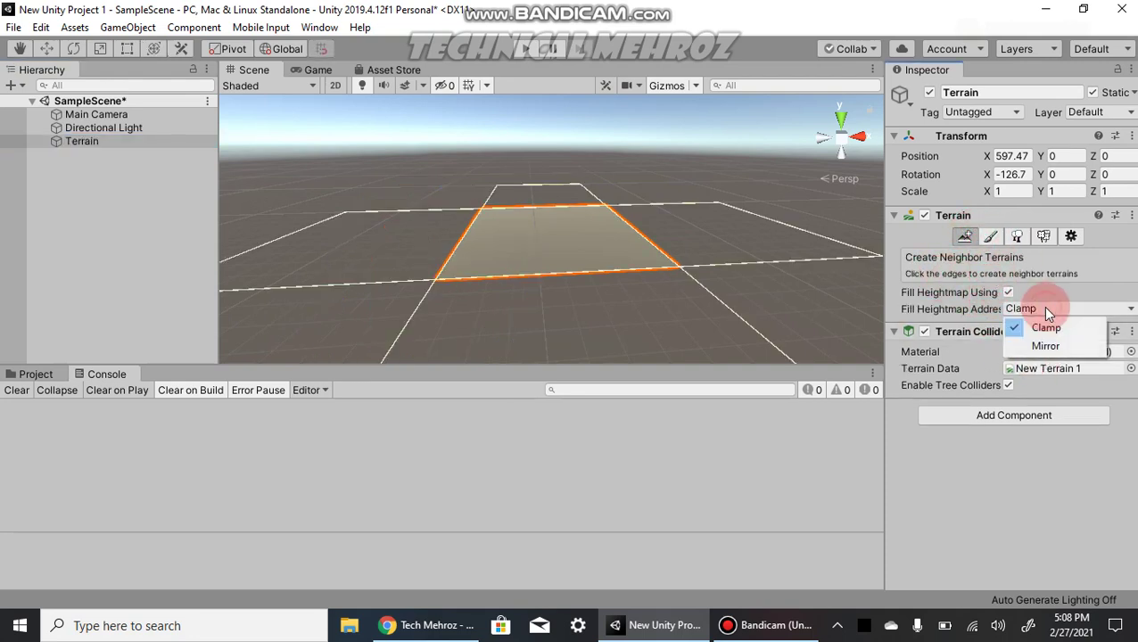
pyautogui.click(1086, 224)
# Switch the terrain to painting with the Raise or Lower Terrain tool.
pyautogui.click(993, 239)
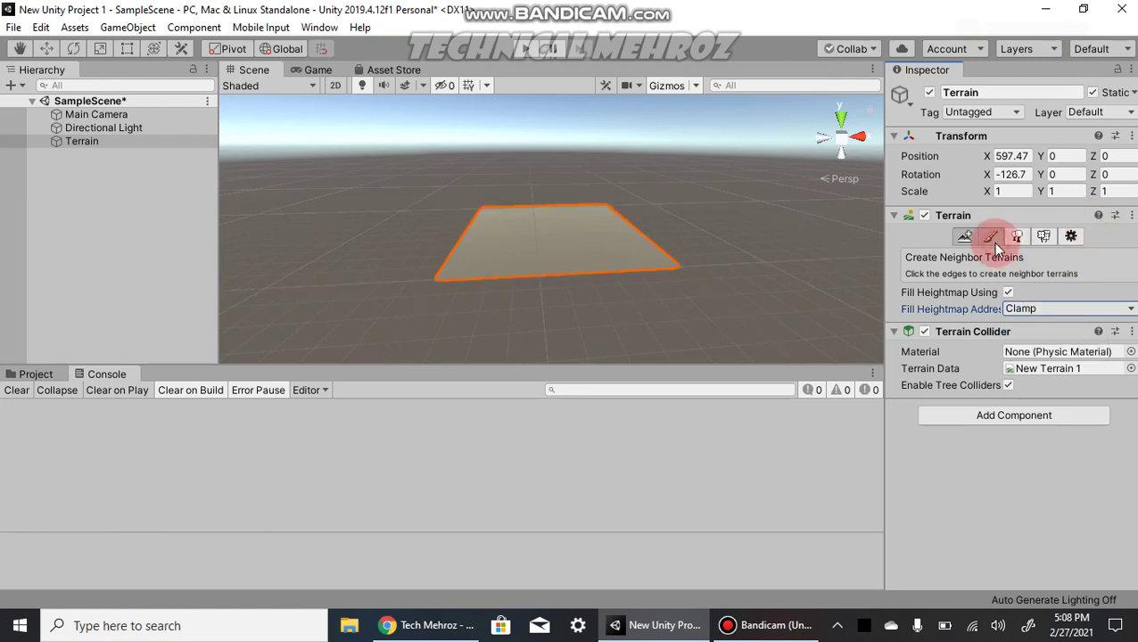
pyautogui.click(1021, 255)
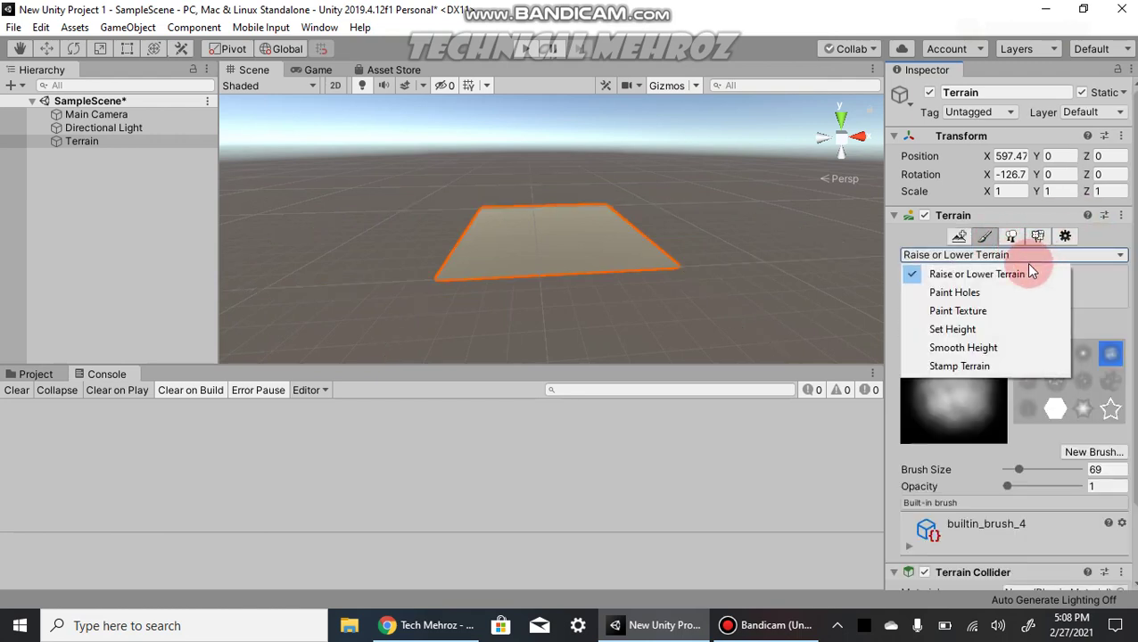
pyautogui.click(1013, 275)
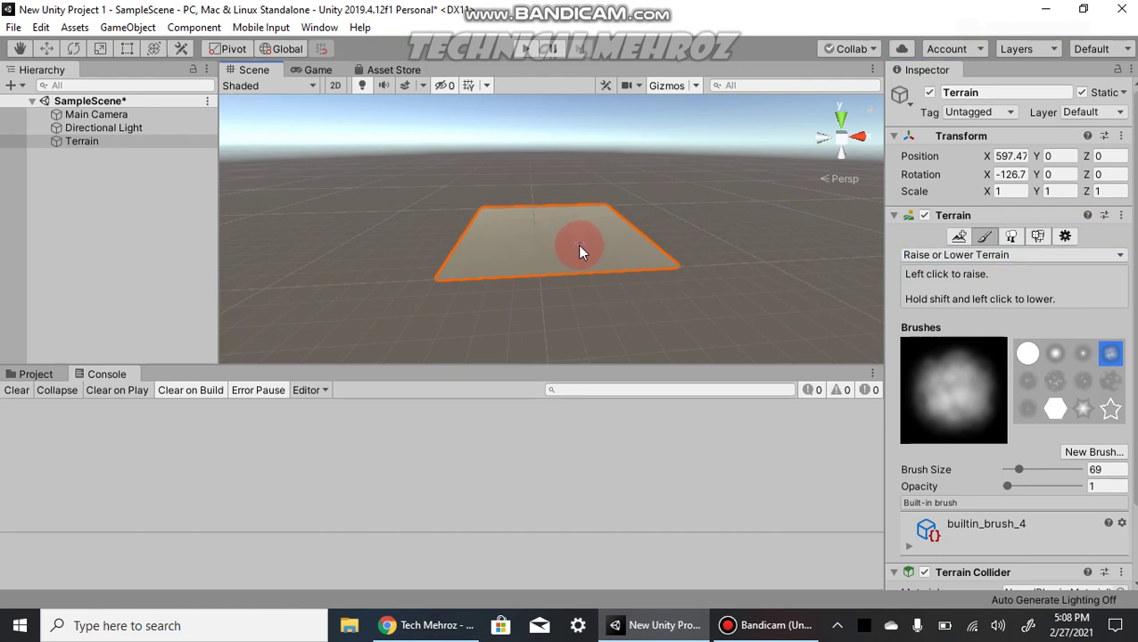
# Choose the solid round brush builtin_brush_1 with a brush size of 74 and an opacity of 25.
pyautogui.click(1028, 356)
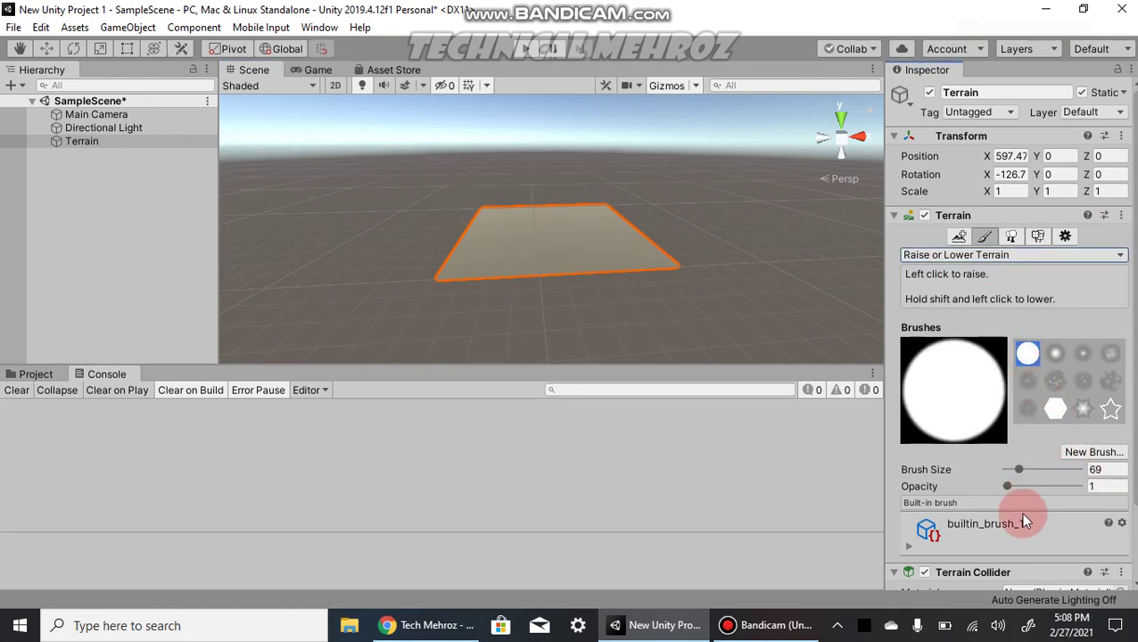
pyautogui.click(1041, 470)
pyautogui.click(1043, 487)
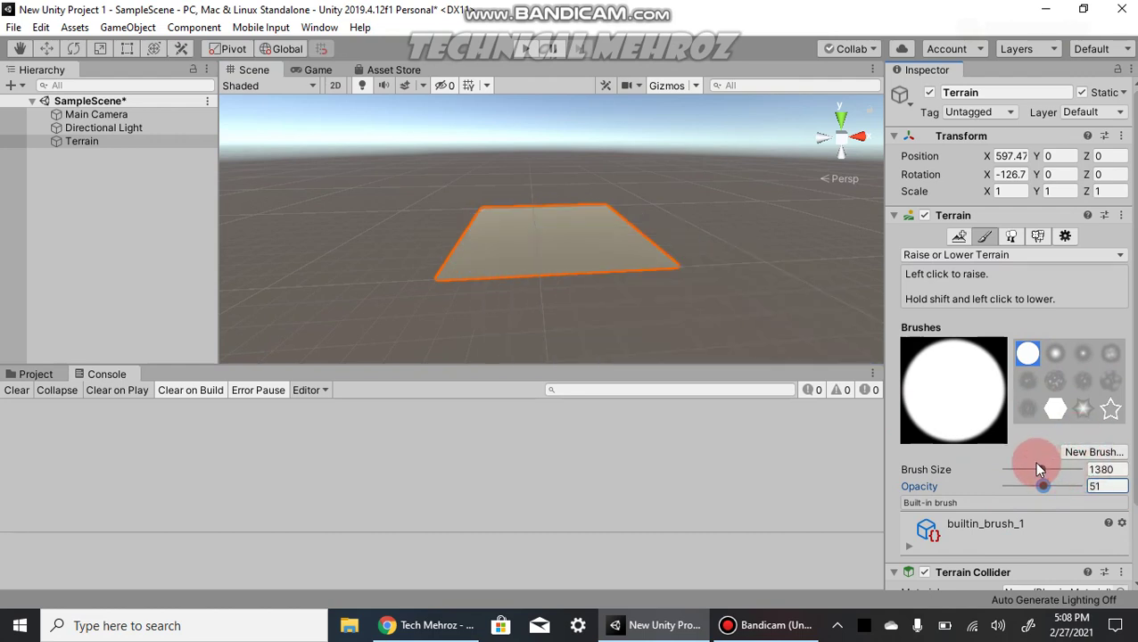
pyautogui.click(1024, 487)
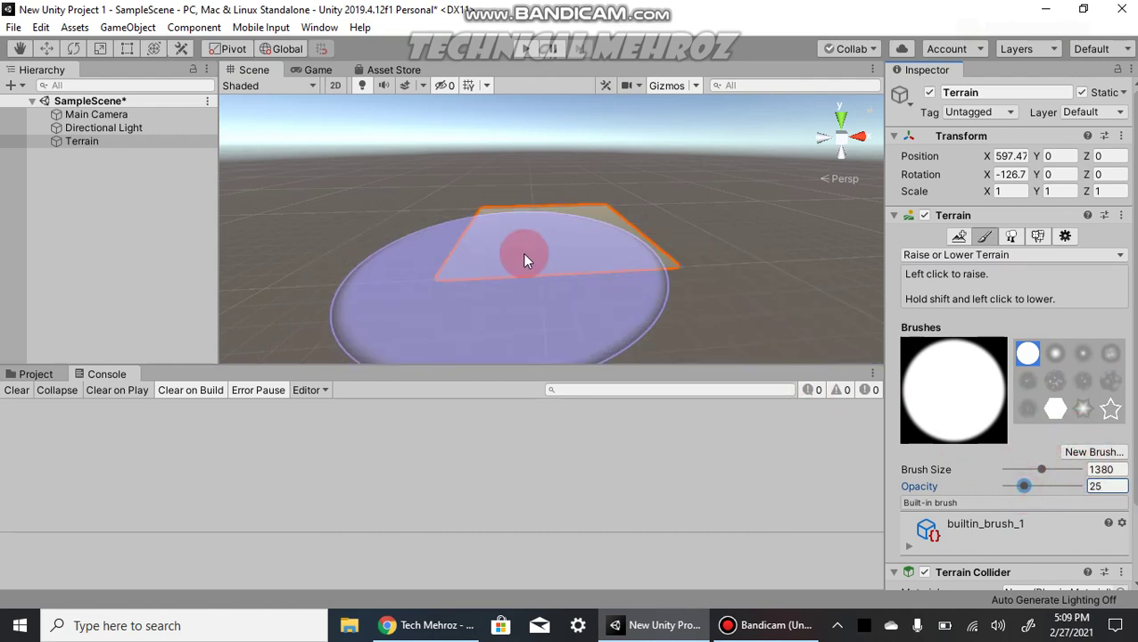
pyautogui.click(1019, 470)
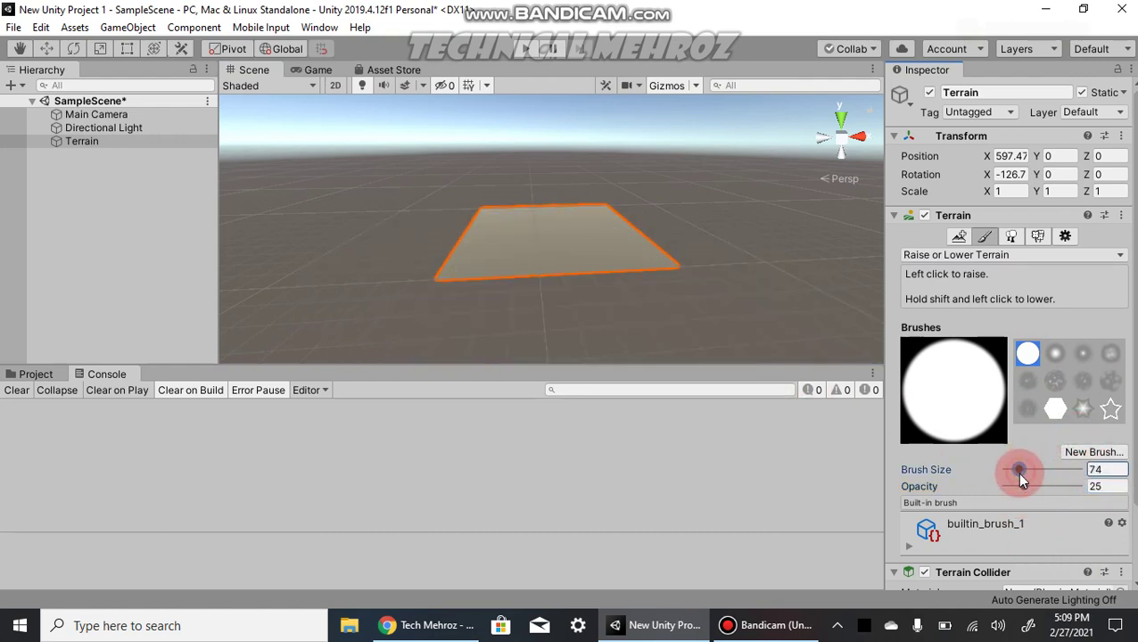
# Raise a diagonal ridge on the terrain with brush strokes between its front edge and its centre.
pyautogui.click(496, 281)
pyautogui.scroll(2, 496, 278)
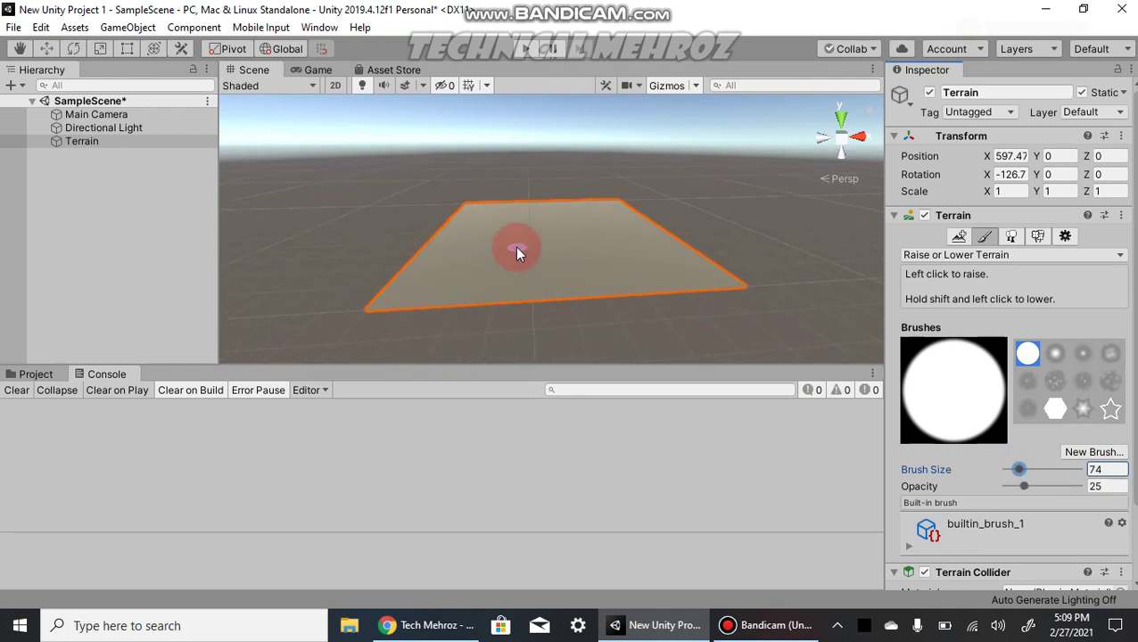
pyautogui.moveTo(525, 273); pyautogui.dragTo(552, 231)
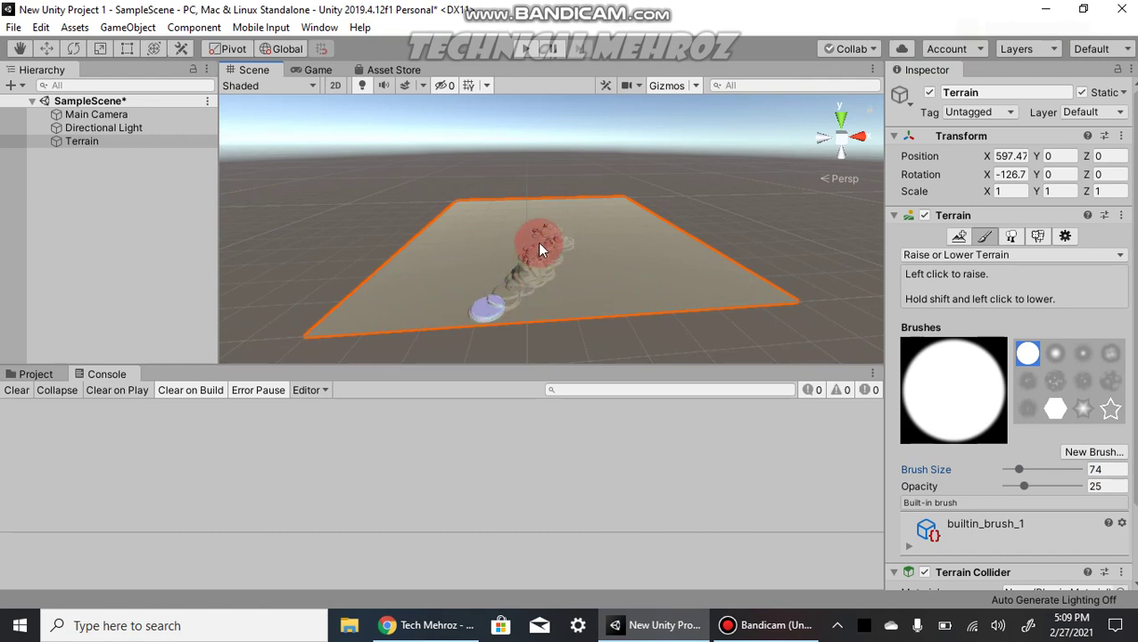
pyautogui.moveTo(539, 243)
pyautogui.mouseDown()
pyautogui.moveTo(513, 277)
pyautogui.moveTo(565, 245)
pyautogui.moveTo(534, 264)
pyautogui.mouseUp()
pyautogui.scroll(2, 535, 264)
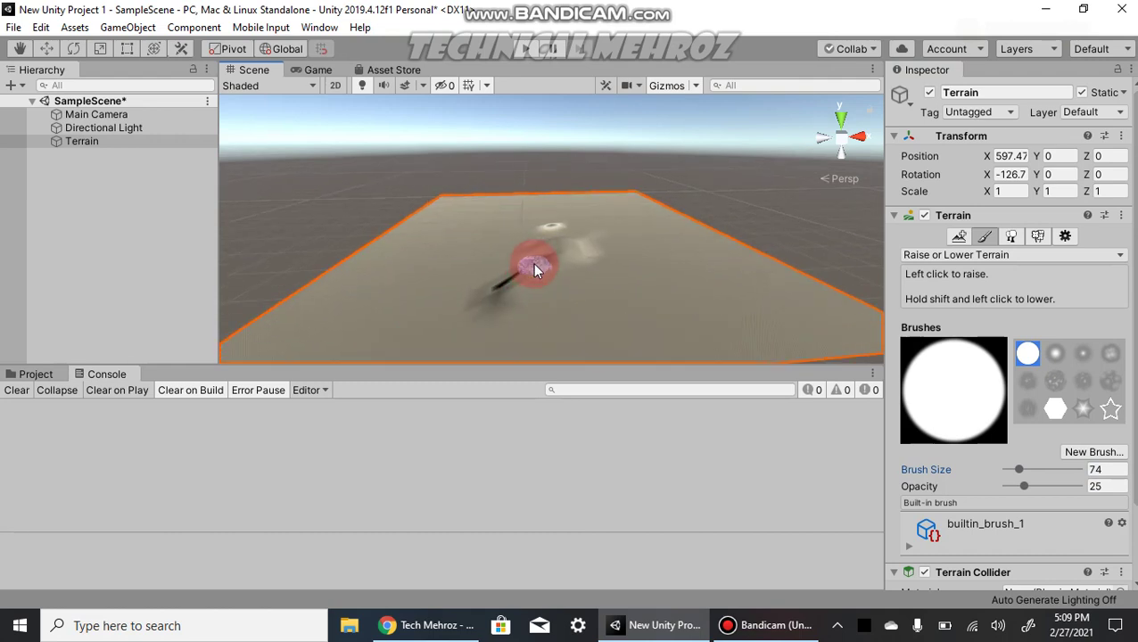
pyautogui.scroll(3, 534, 264)
pyautogui.scroll(-1, 537, 273)
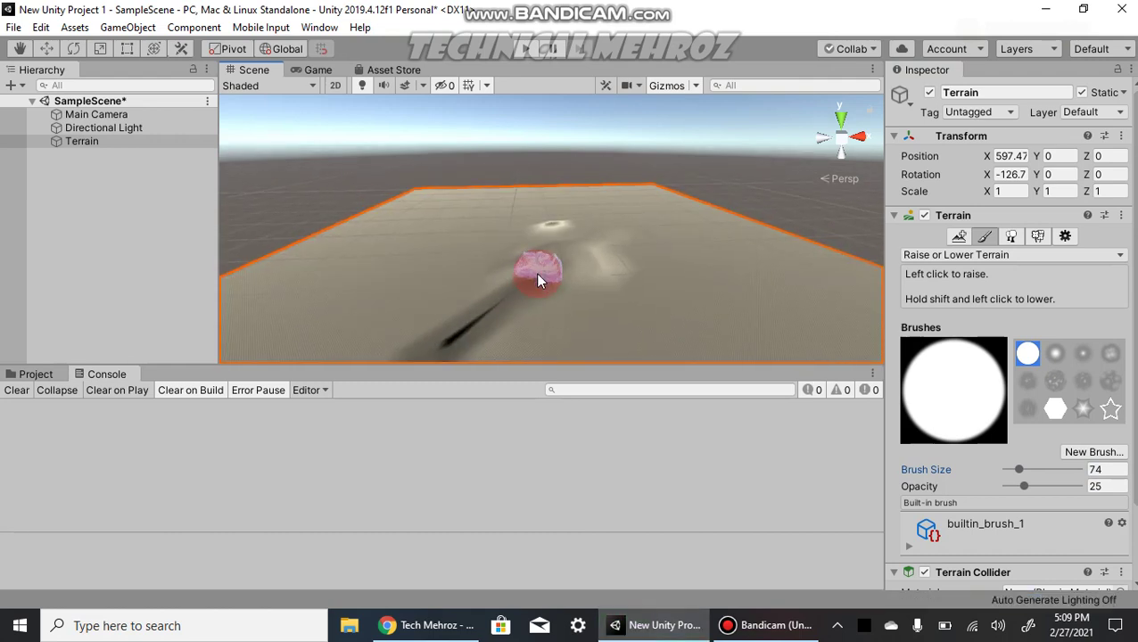
pyautogui.scroll(-3, 537, 280)
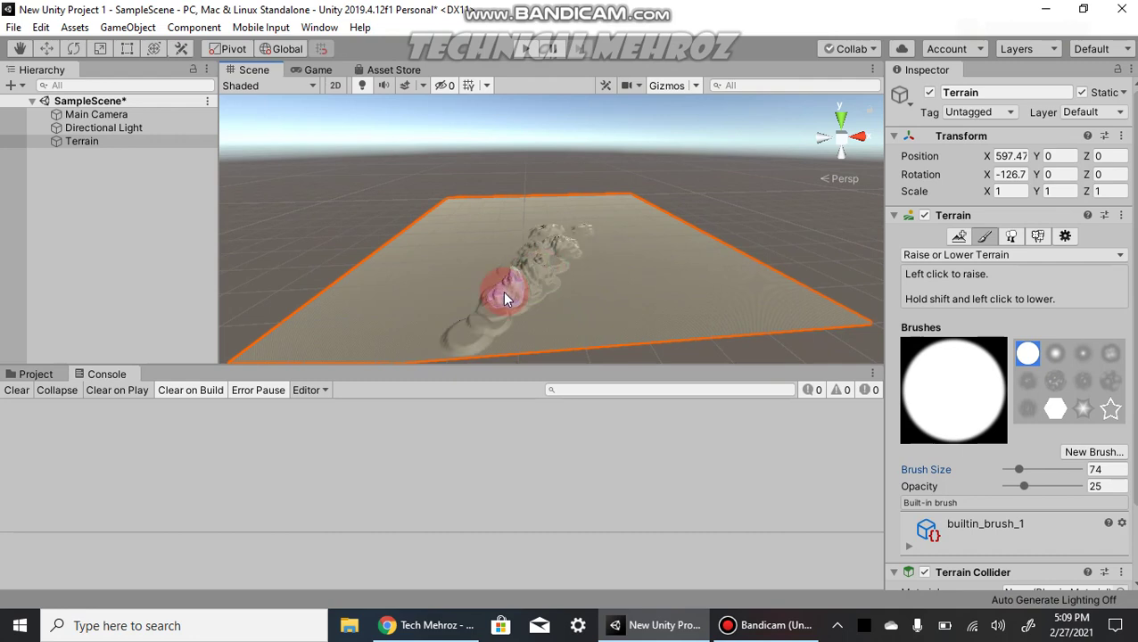
# Undo the last round-brush strokes and try the builtin_brush_8 brush at size 74 on the terrain.
pyautogui.scroll(-2, 502, 294)
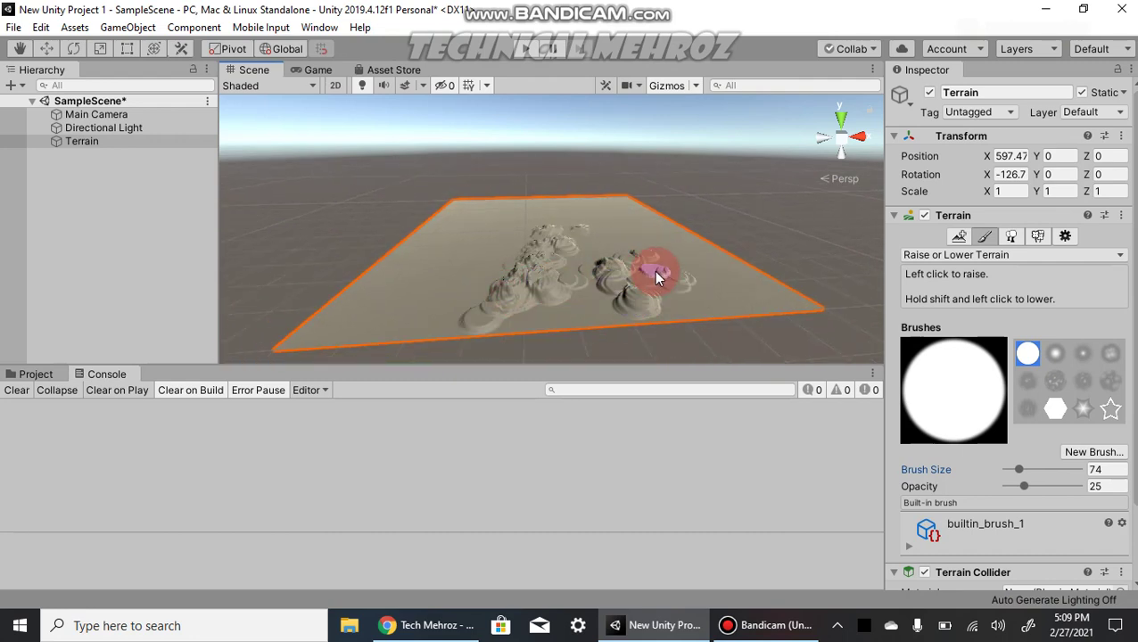
pyautogui.hotkey('ctrl', 'z')
pyautogui.click(1110, 380)
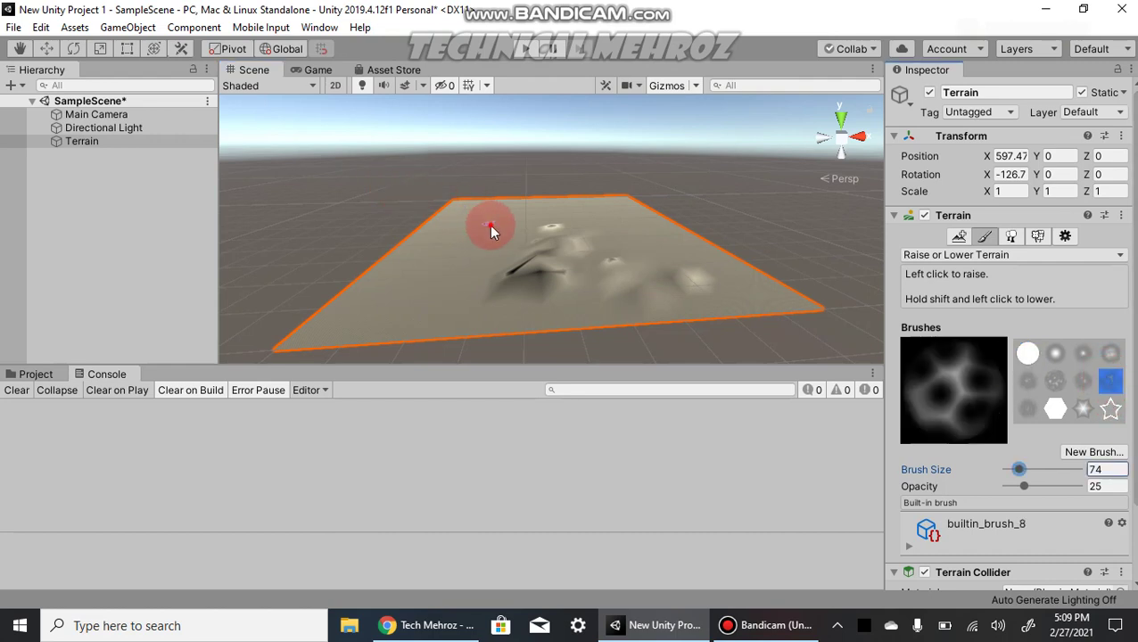
pyautogui.moveTo(492, 231); pyautogui.dragTo(574, 260)
pyautogui.hotkey('ctrl', 'z')
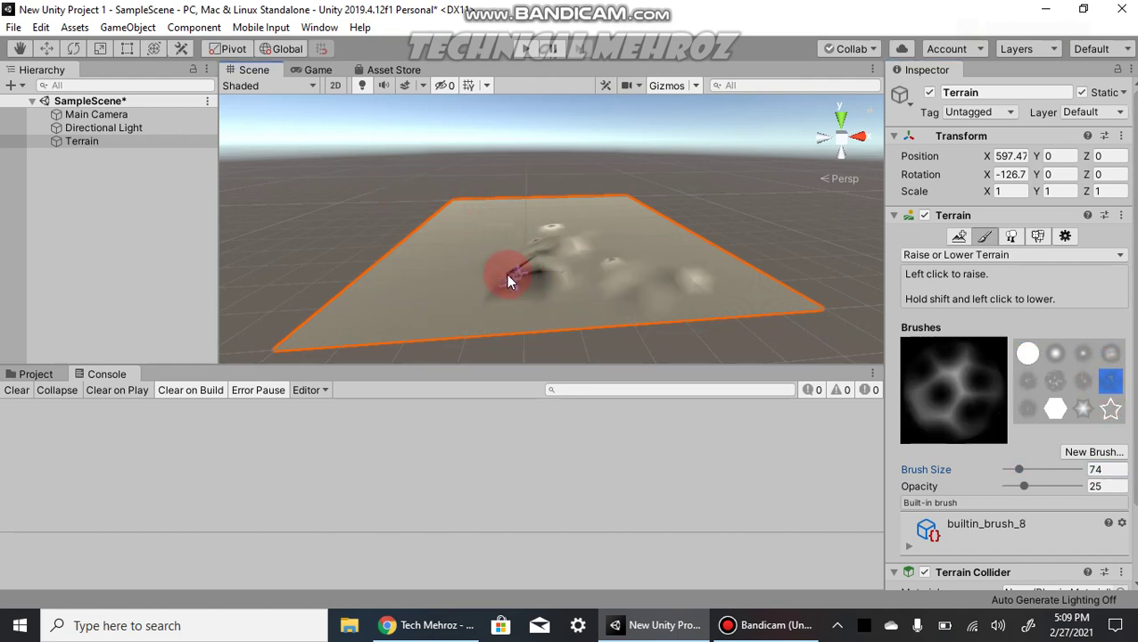
pyautogui.scroll(1, 597, 279)
pyautogui.click(598, 273)
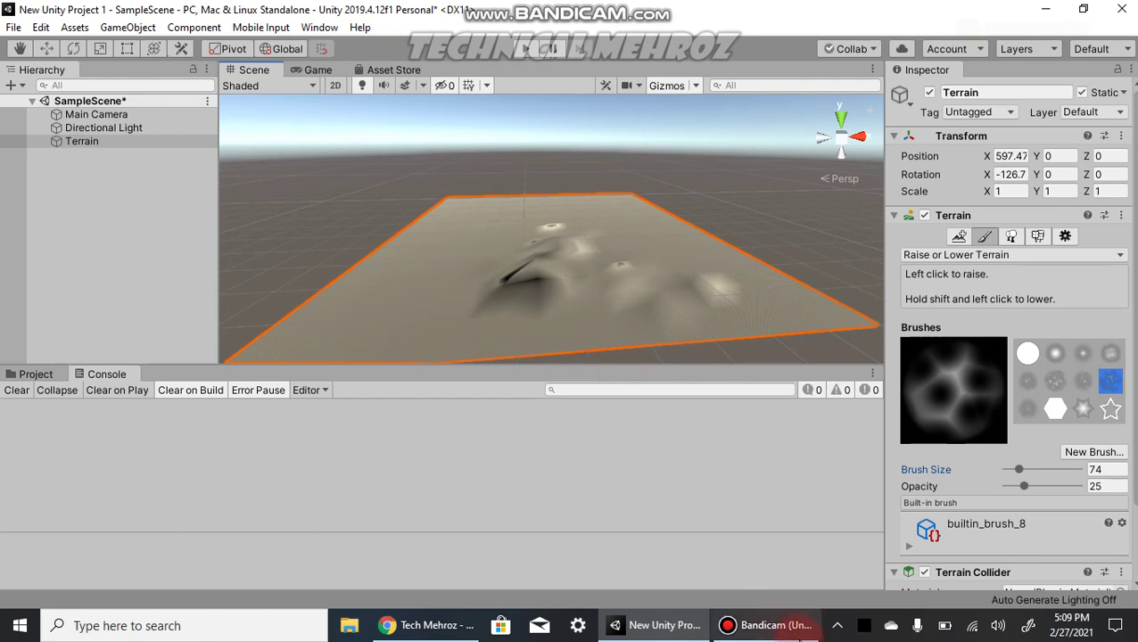
pyautogui.click(788, 630)
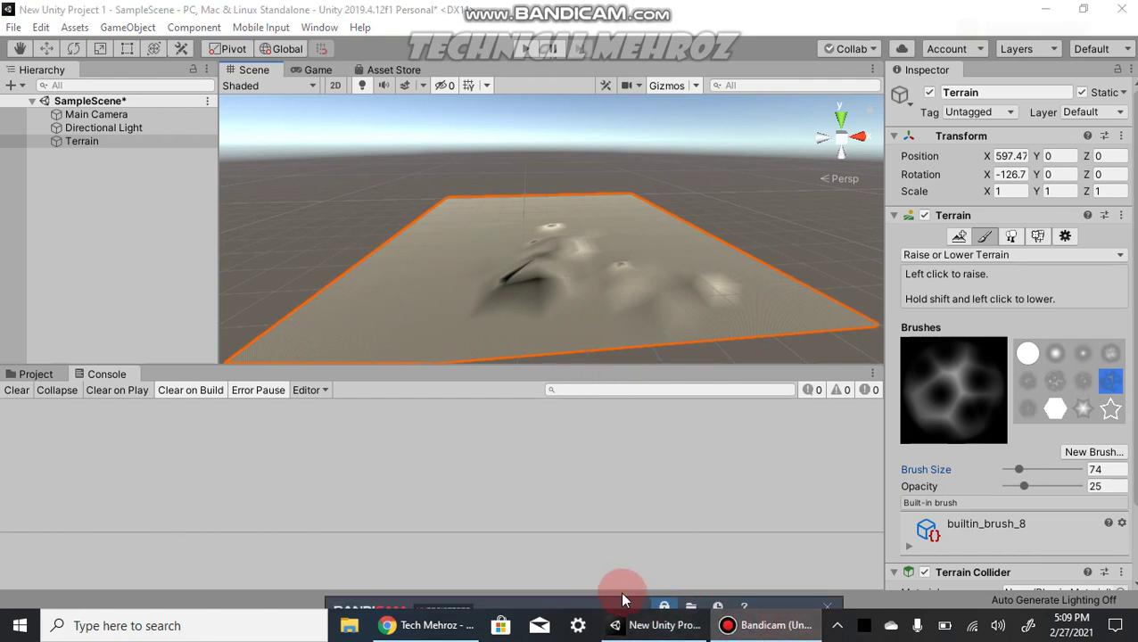
pyautogui.moveTo(632, 554); pyautogui.dragTo(636, 609)
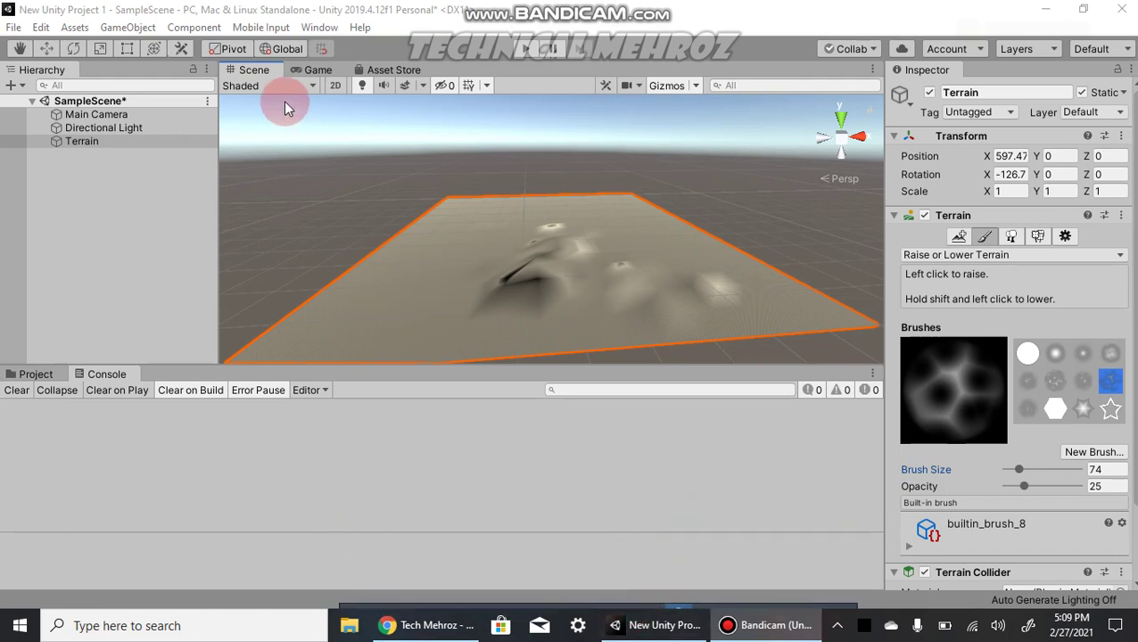
# Inspect the Game view at several zoom scales, reset its scale to 1x and return to the Scene view.
pyautogui.click(317, 69)
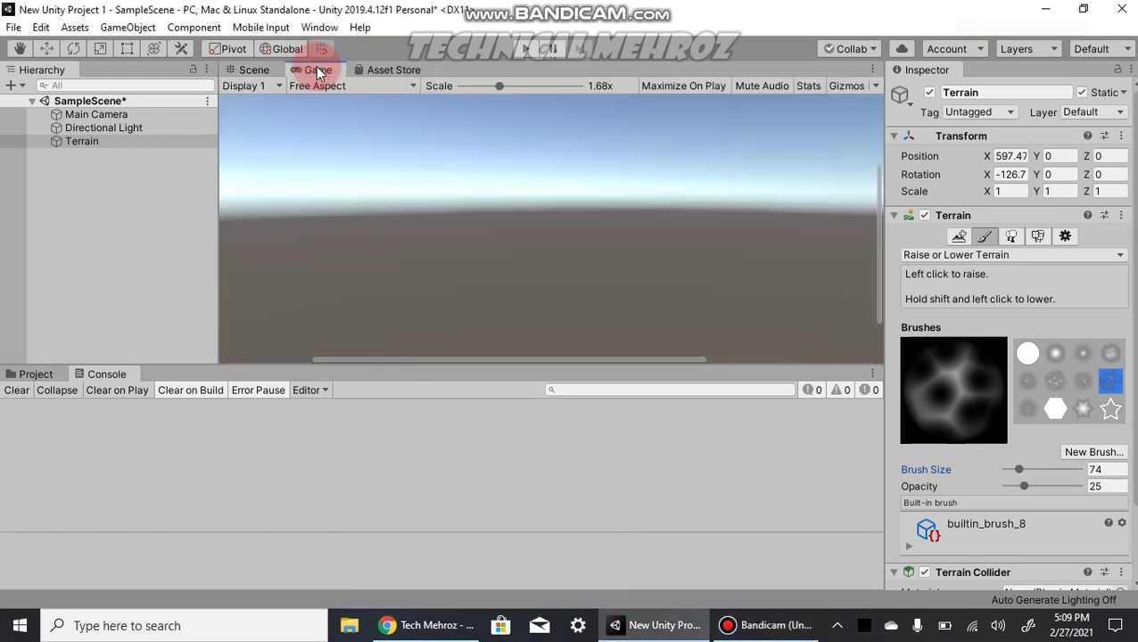
pyautogui.scroll(2, 477, 247)
pyautogui.scroll(-1, 478, 250)
pyautogui.scroll(-1, 480, 258)
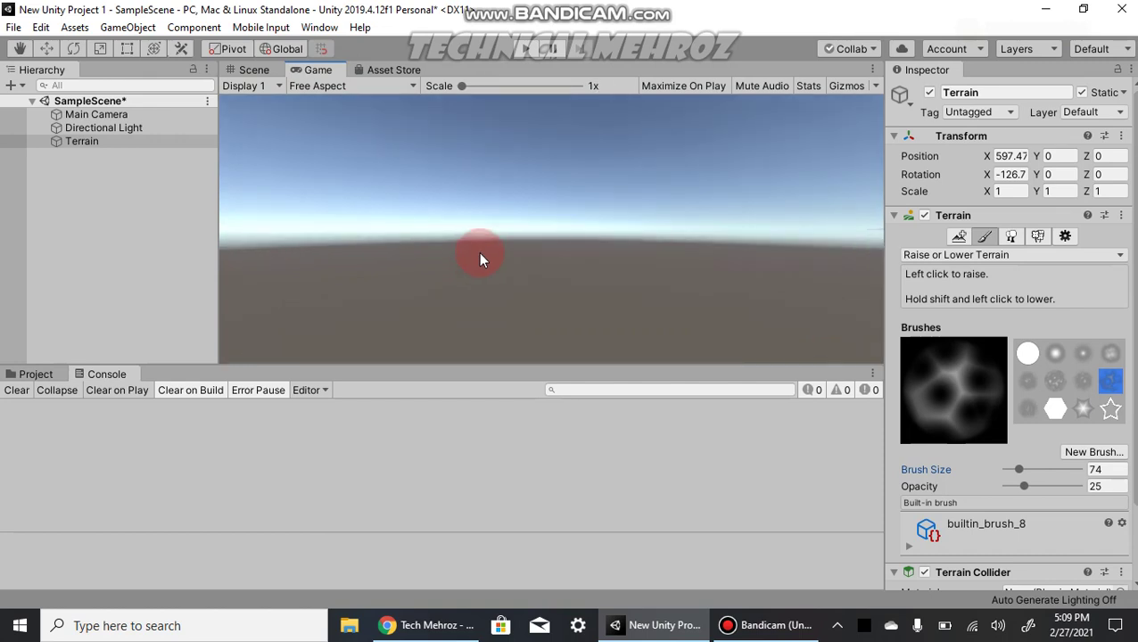
pyautogui.scroll(-1, 478, 262)
pyautogui.scroll(2, 478, 262)
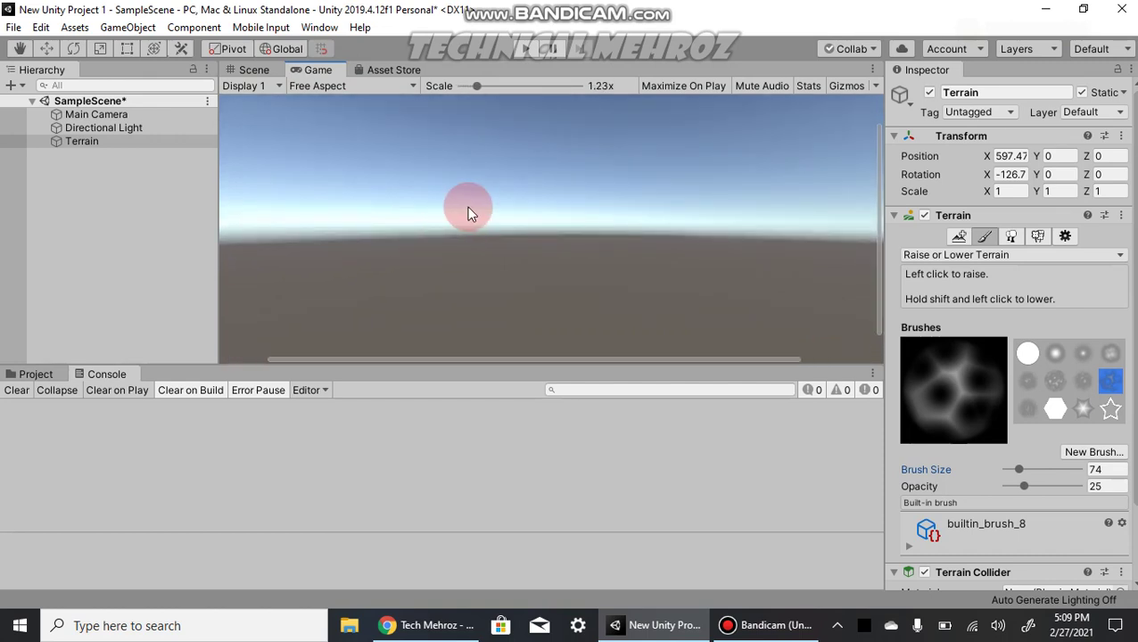
pyautogui.moveTo(467, 87); pyautogui.dragTo(444, 90)
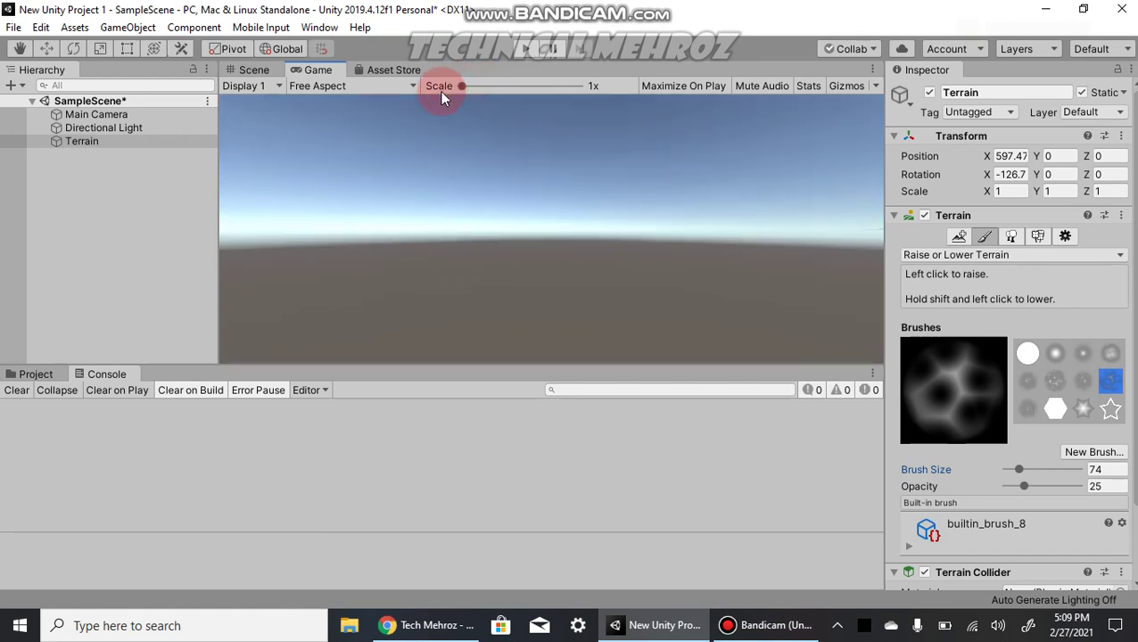
pyautogui.click(256, 70)
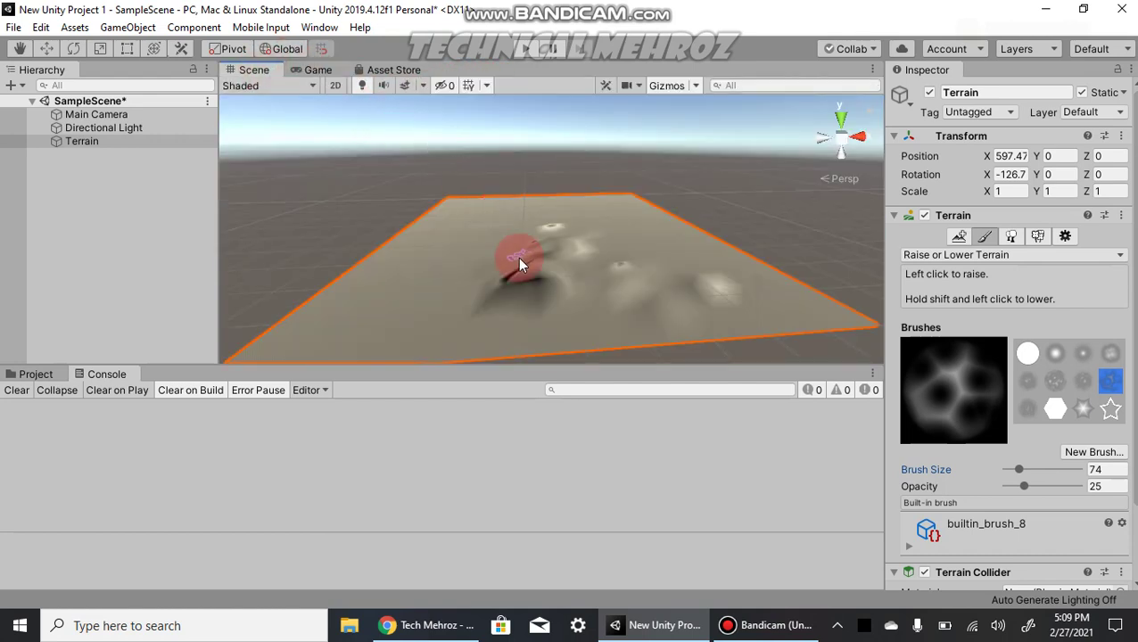
# Paint a short stroke near the terrain's centre with builtin_brush_8 and set the brush size to 1277.
pyautogui.moveTo(518, 260)
pyautogui.mouseDown()
pyautogui.moveTo(539, 265)
pyautogui.moveTo(459, 273)
pyautogui.moveTo(477, 301)
pyautogui.moveTo(514, 308)
pyautogui.moveTo(532, 248)
pyautogui.moveTo(577, 245)
pyautogui.moveTo(559, 219)
pyautogui.moveTo(571, 235)
pyautogui.moveTo(545, 225)
pyautogui.moveTo(804, 296)
pyautogui.moveTo(763, 368)
pyautogui.moveTo(503, 228)
pyautogui.mouseUp()
pyautogui.click(1040, 469)
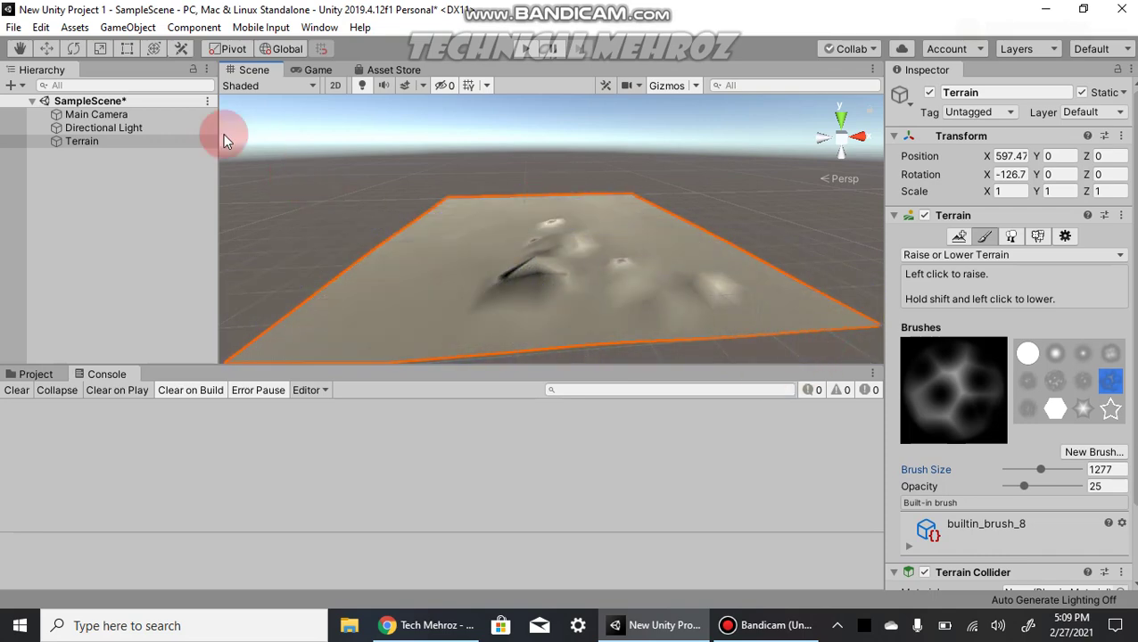
# Frame the Main Camera, the Directional Light and the Terrain in turn in the Scene view.
pyautogui.doubleClick(135, 114)
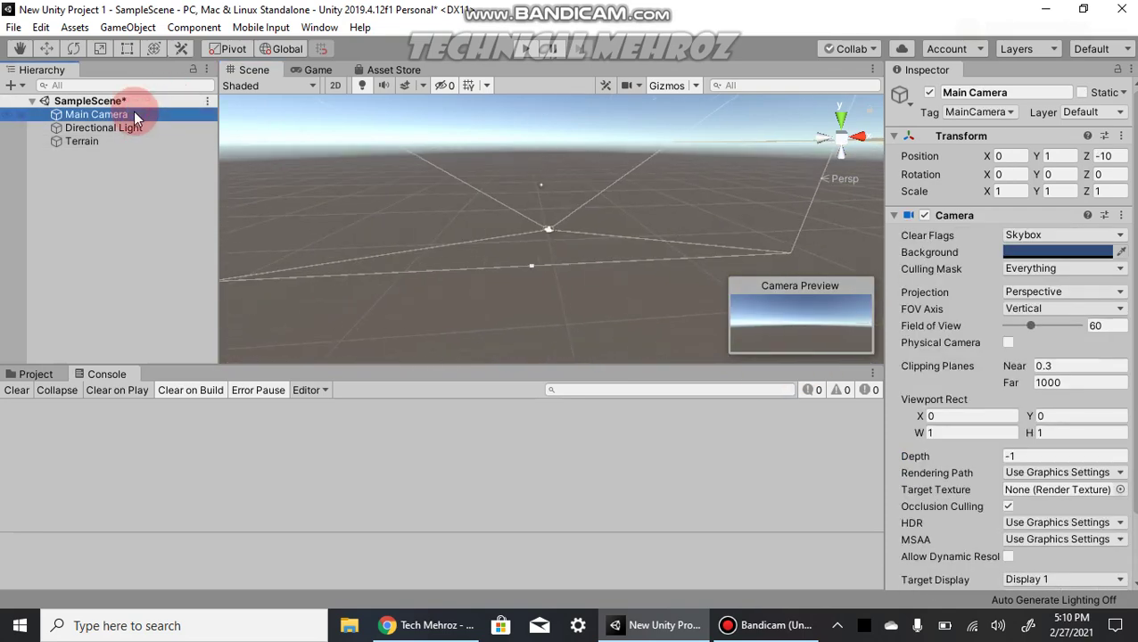
pyautogui.doubleClick(140, 129)
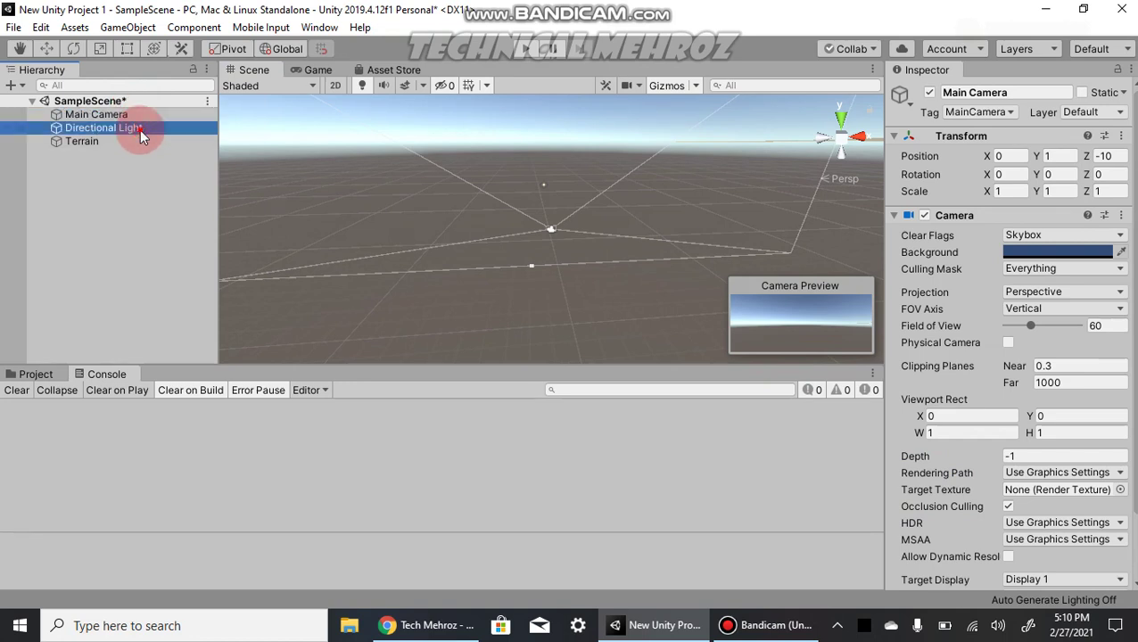
pyautogui.doubleClick(92, 141)
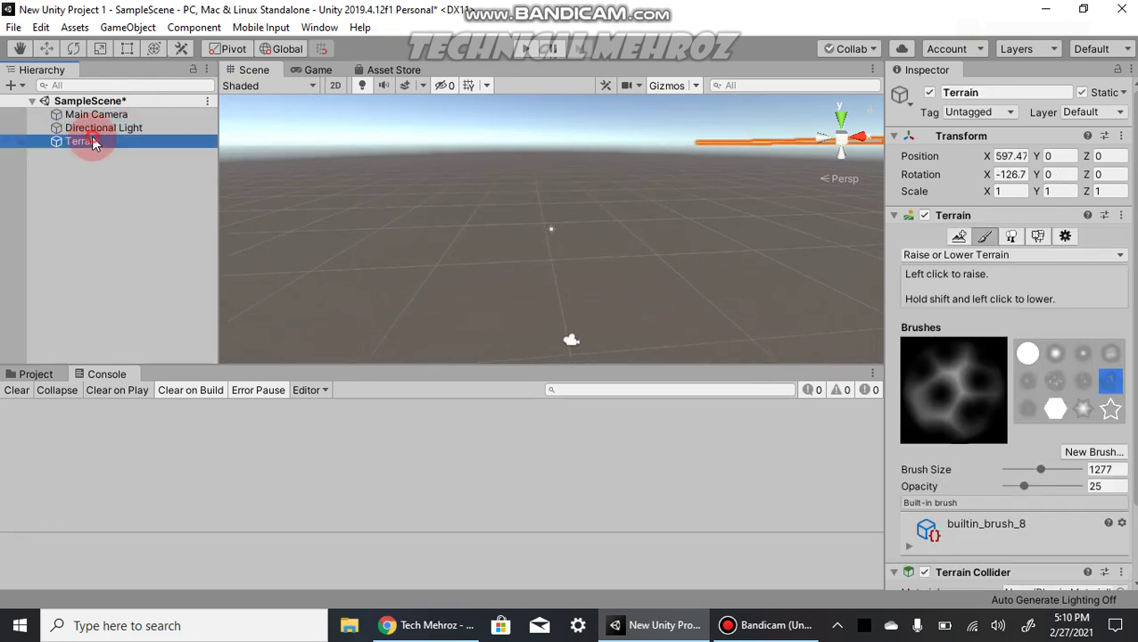
pyautogui.moveTo(533, 249); pyautogui.dragTo(528, 242)
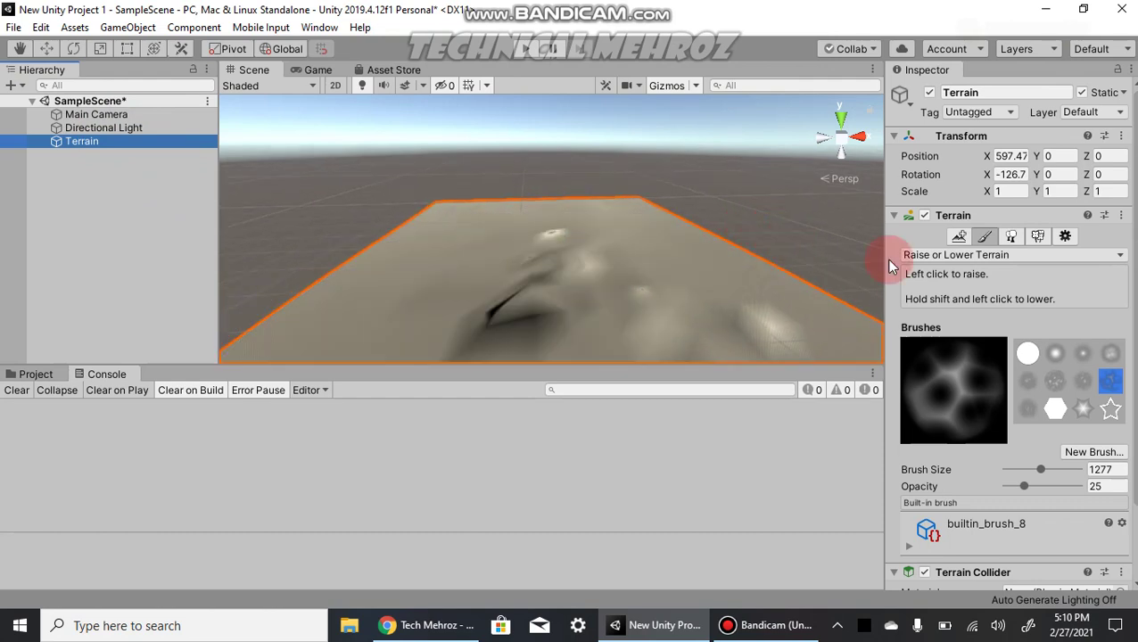
# Look at the terrain's Paint Details mode, switch to Paint Trees and start adding a new tree type.
pyautogui.click(1041, 235)
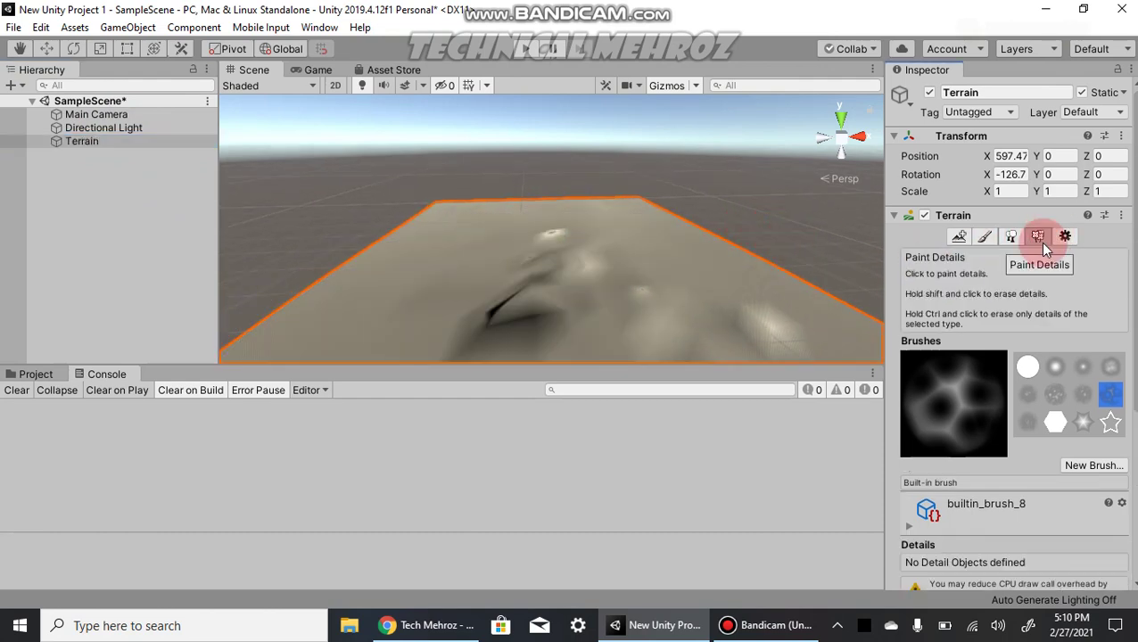
pyautogui.click(1011, 237)
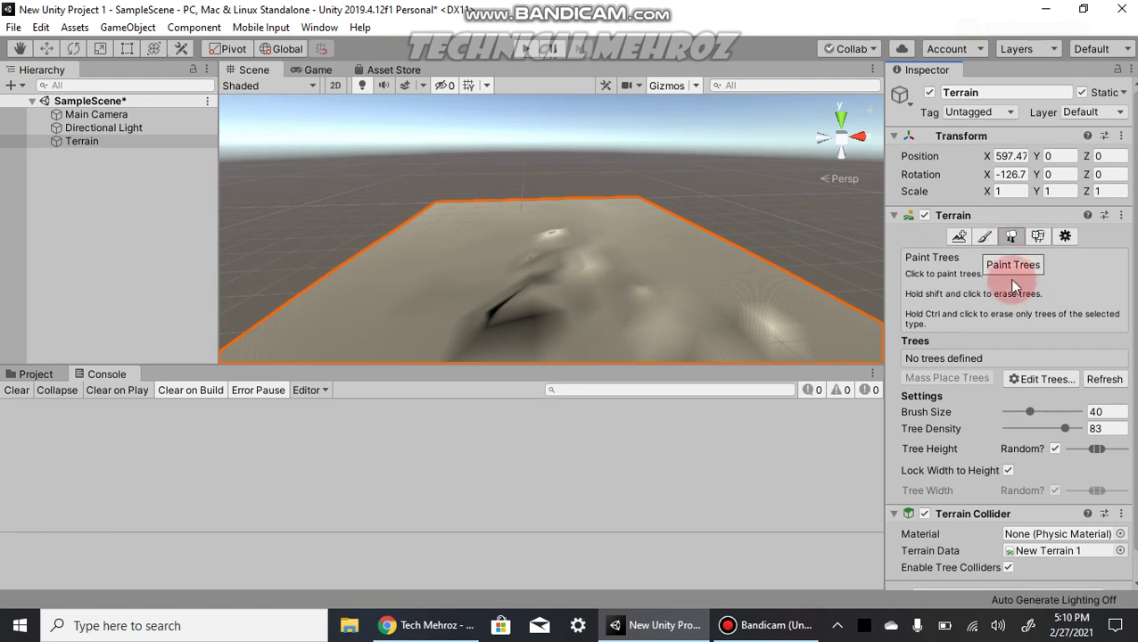
pyautogui.click(1022, 381)
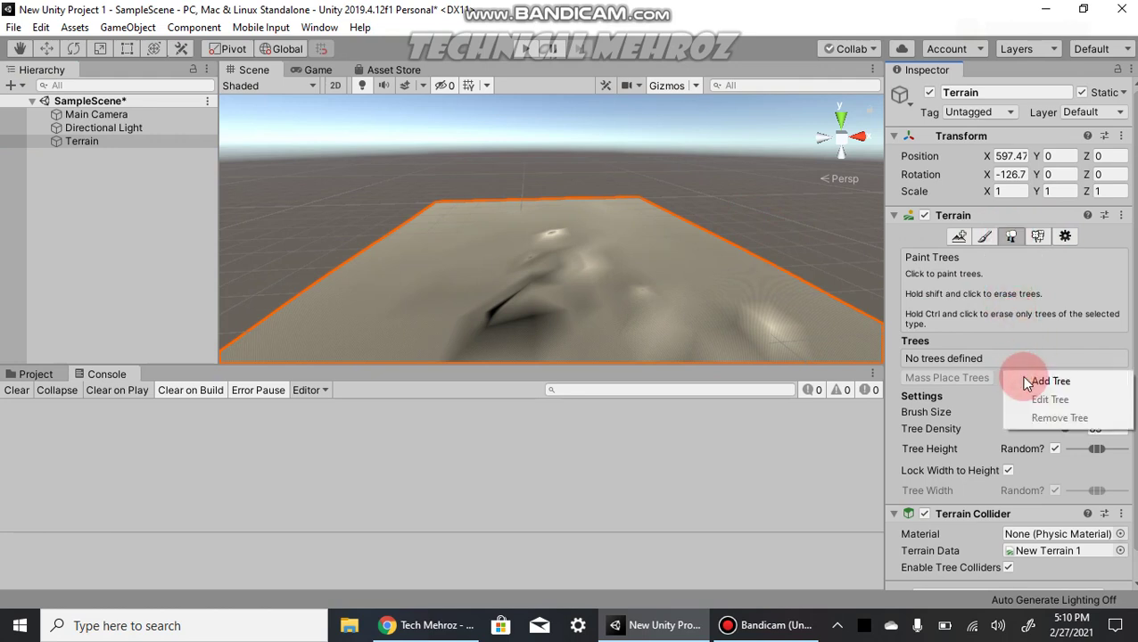
pyautogui.click(1049, 382)
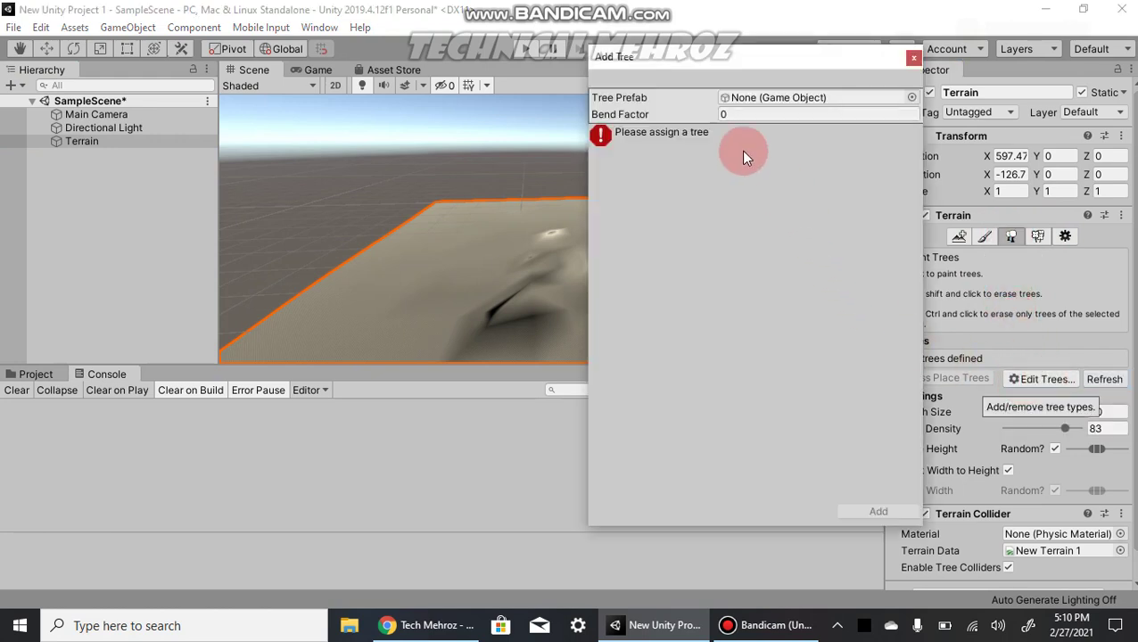
# Open the Conifer folder under Standard Assets, Environment, SpeedTree in the project's assets.
pyautogui.click(32, 374)
pyautogui.click(55, 514)
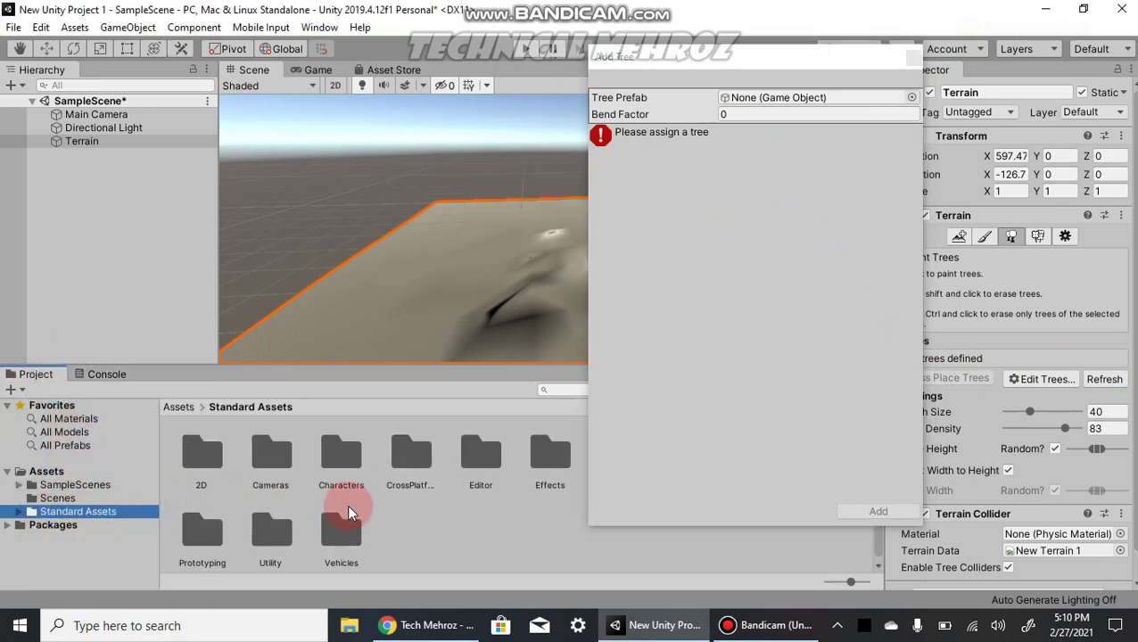
pyautogui.click(21, 512)
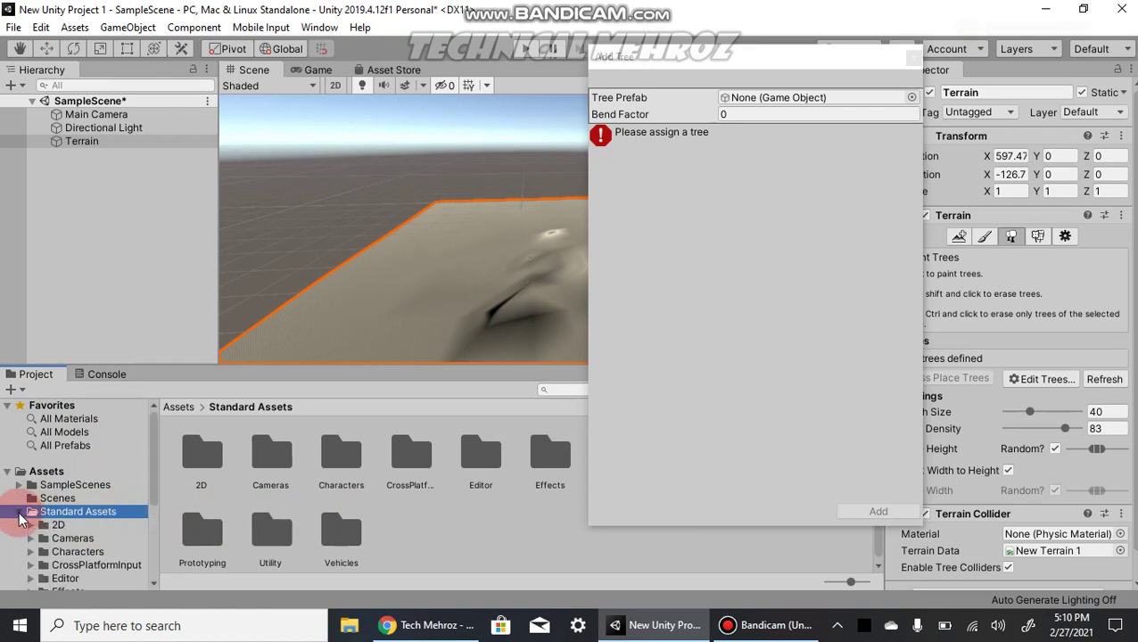
pyautogui.scroll(-2, 84, 530)
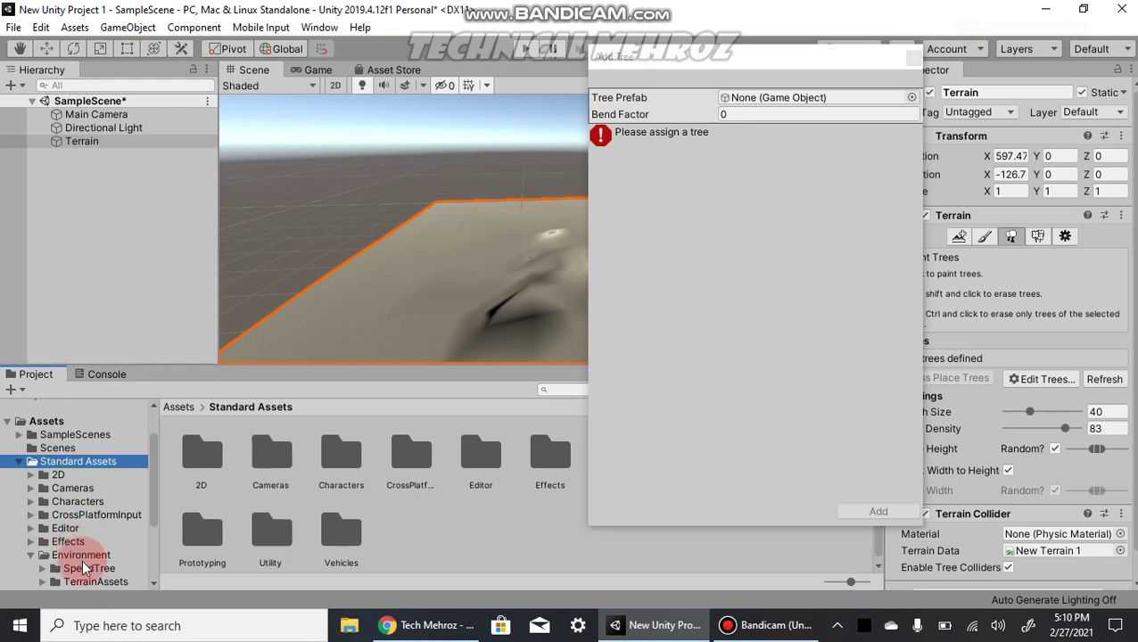
pyautogui.scroll(-2, 79, 557)
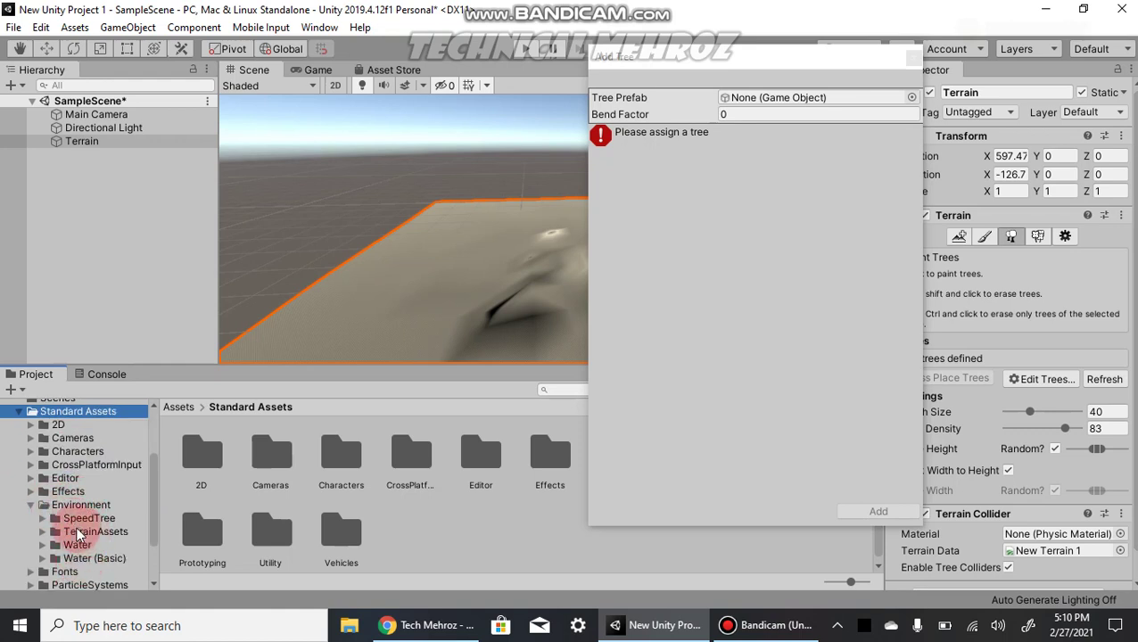
pyautogui.click(75, 519)
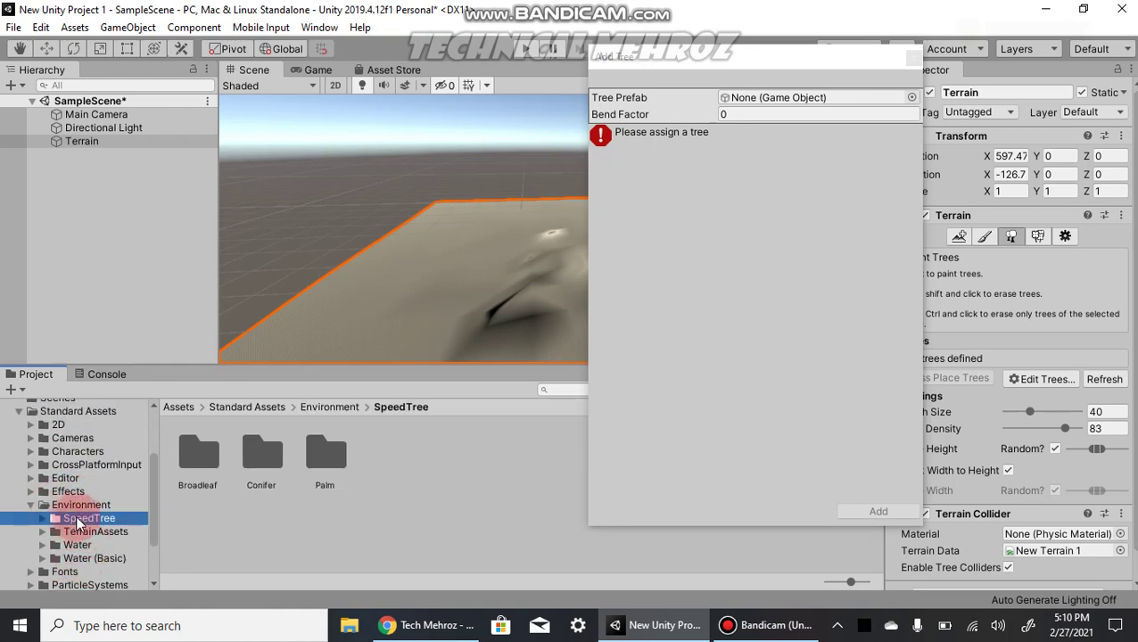
pyautogui.click(263, 457)
pyautogui.doubleClick(263, 457)
# Assign Conifer_Desktop as the tree prefab and add it to the terrain's tree list.
pyautogui.click(262, 459)
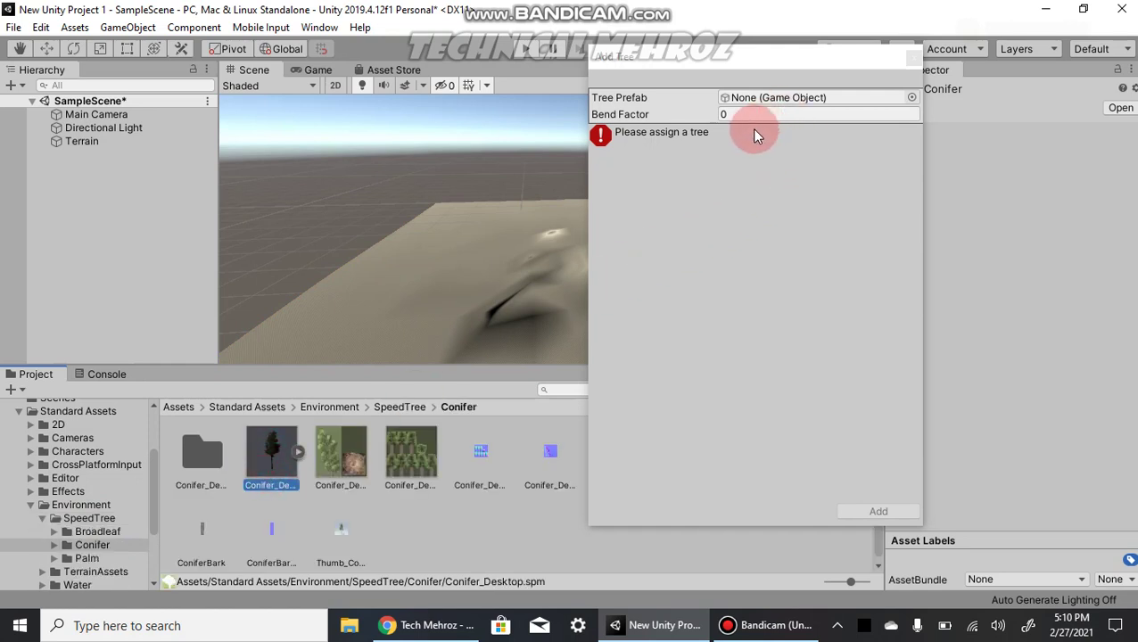
pyautogui.moveTo(254, 438); pyautogui.dragTo(794, 103)
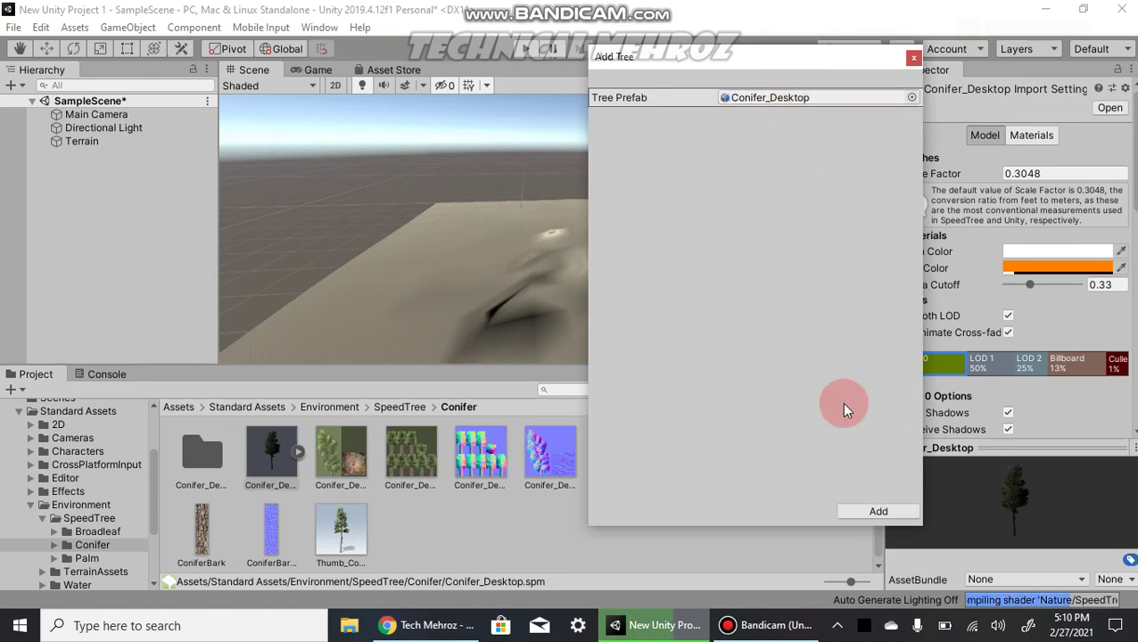
pyautogui.click(876, 511)
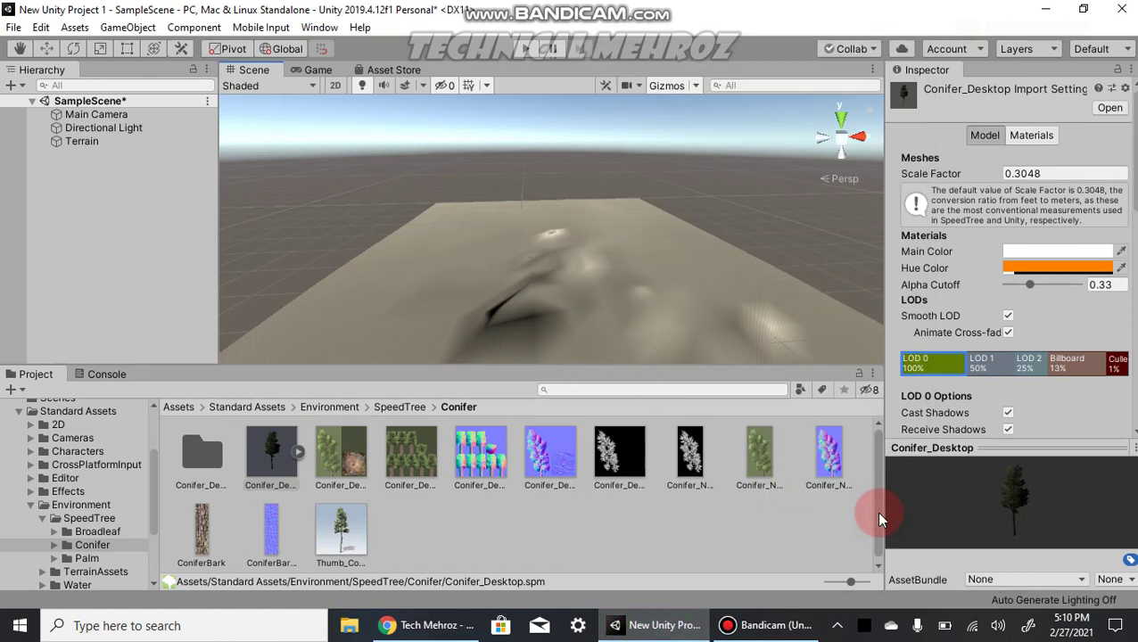
# Examine the Model and Materials import settings of the Conifer_Desktop asset.
pyautogui.scroll(-10, 967, 390)
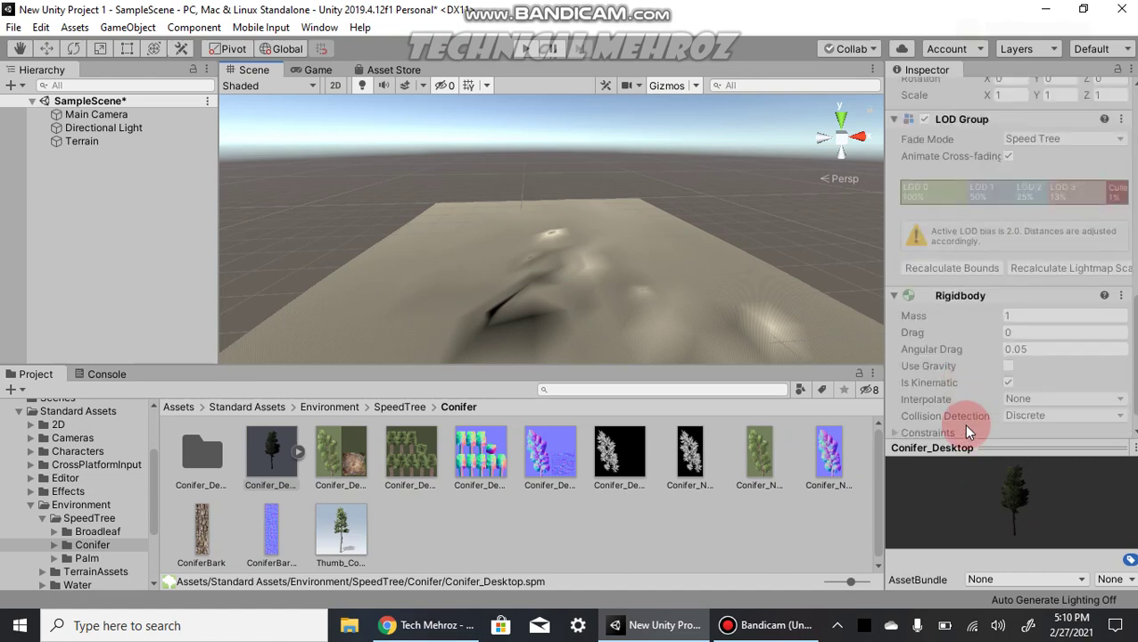
pyautogui.scroll(10, 946, 232)
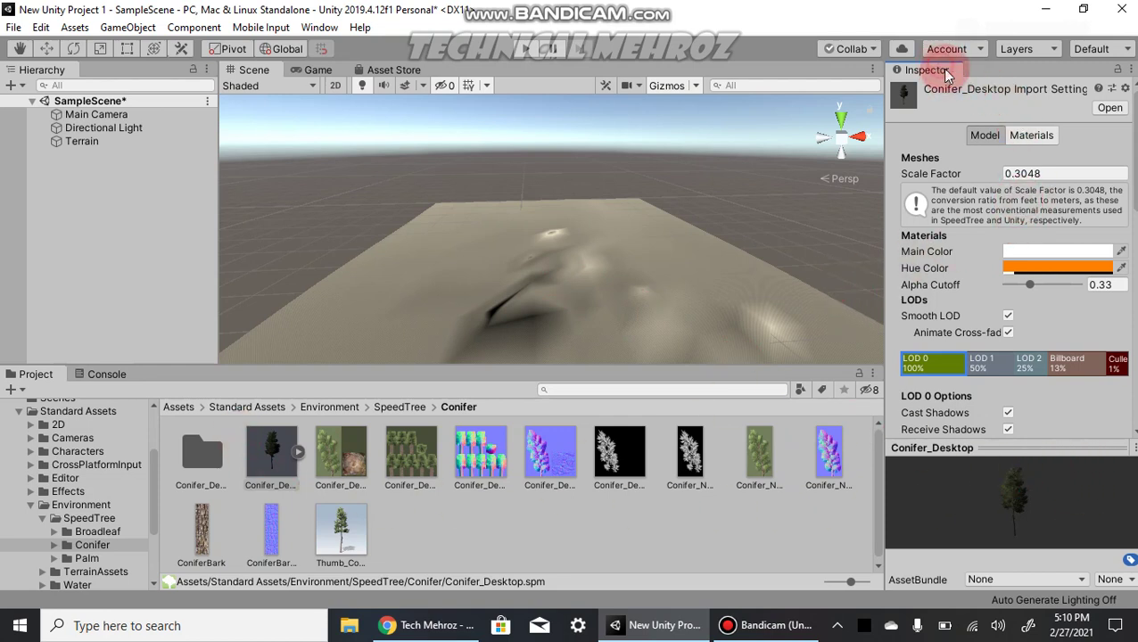
pyautogui.scroll(-5, 640, 228)
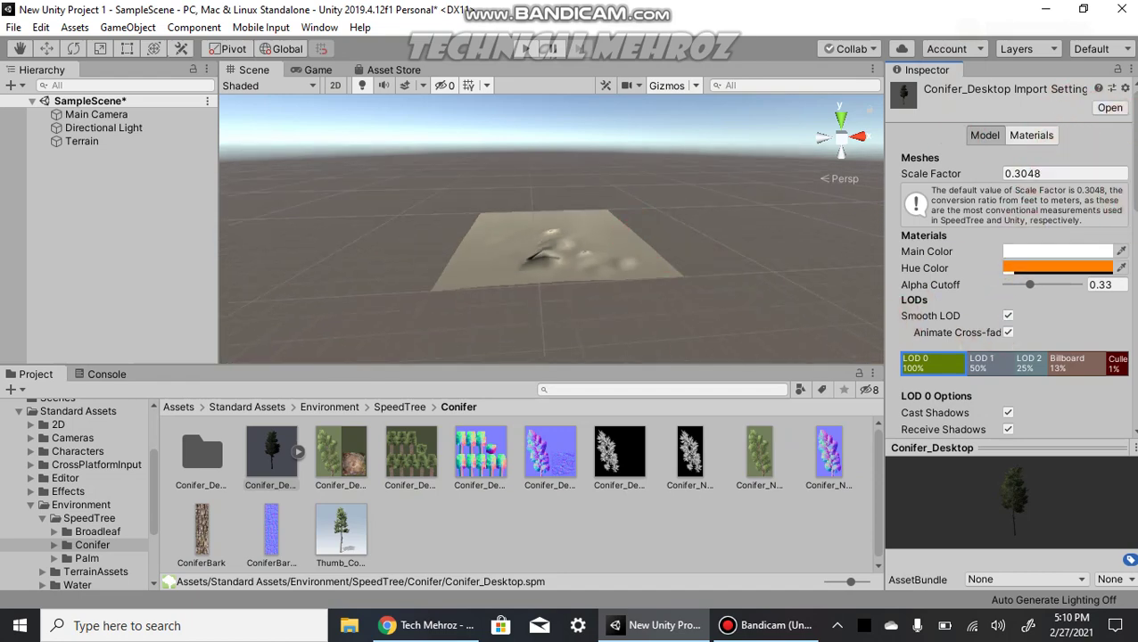
pyautogui.scroll(-5, 1109, 203)
pyautogui.scroll(5, 1075, 290)
pyautogui.click(1034, 135)
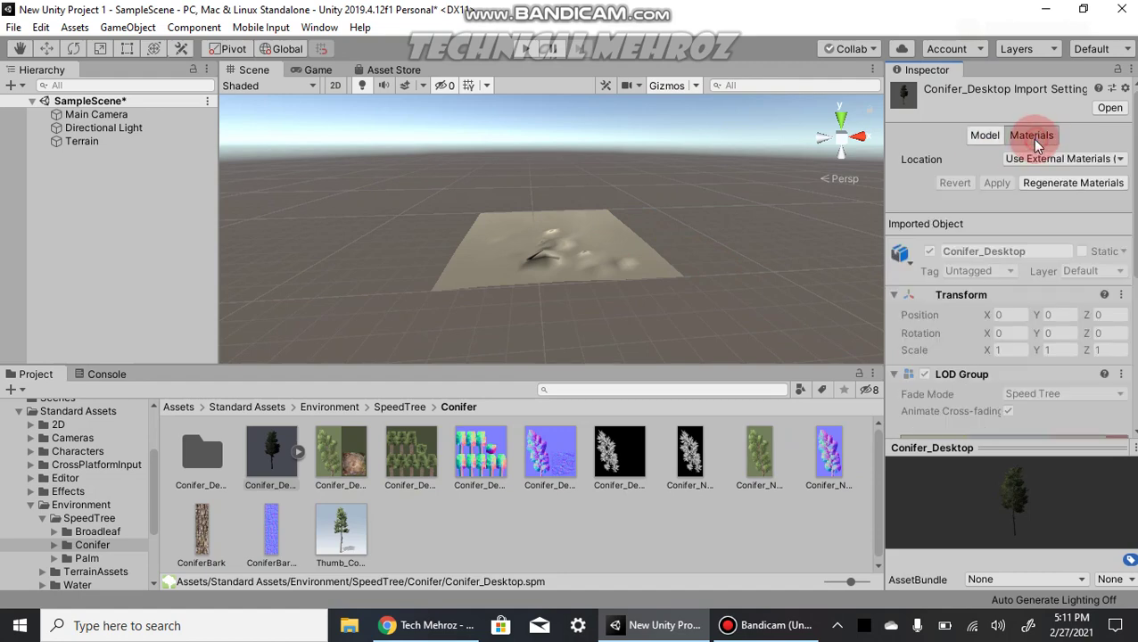
pyautogui.click(986, 135)
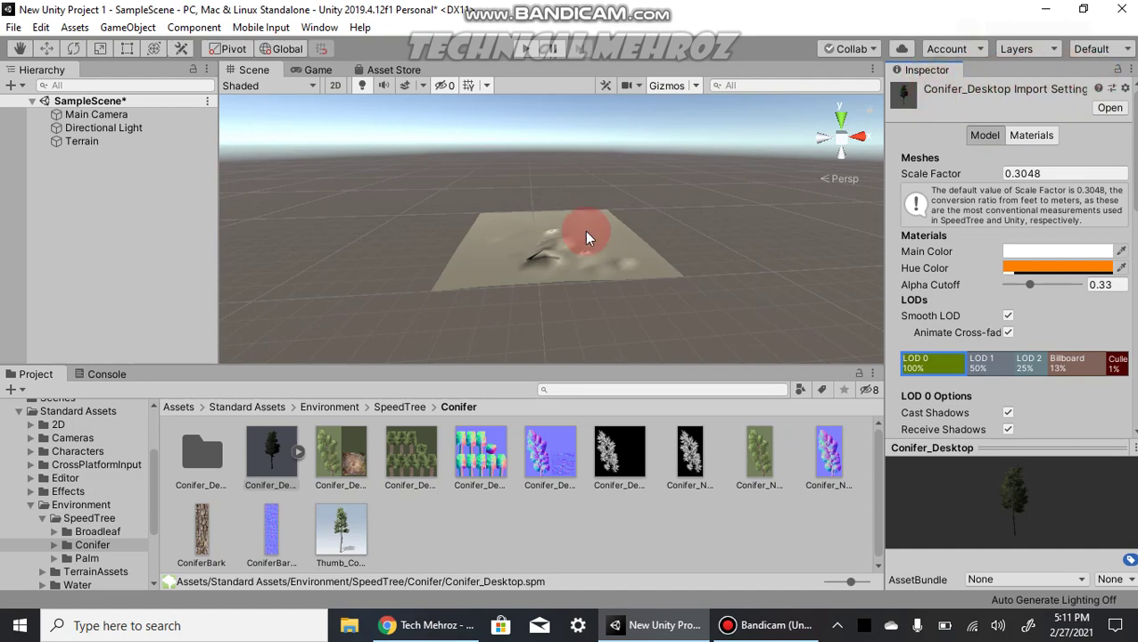
# Mass place 10000 Conifer_Desktop trees on the terrain, keeping existing trees.
pyautogui.scroll(3, 68, 419)
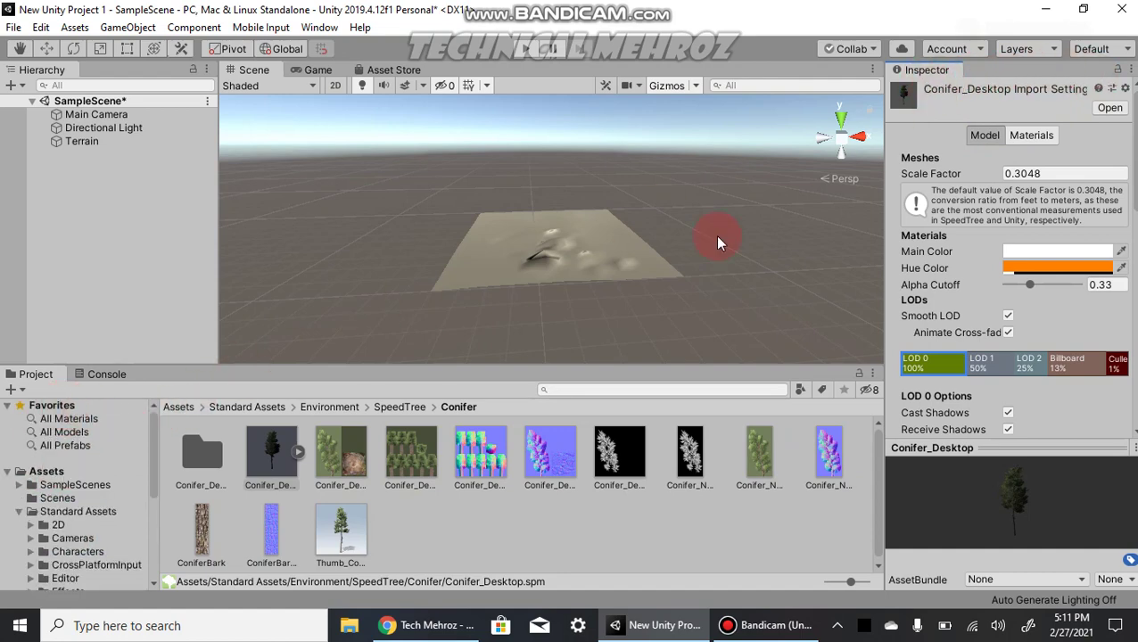
pyautogui.click(107, 141)
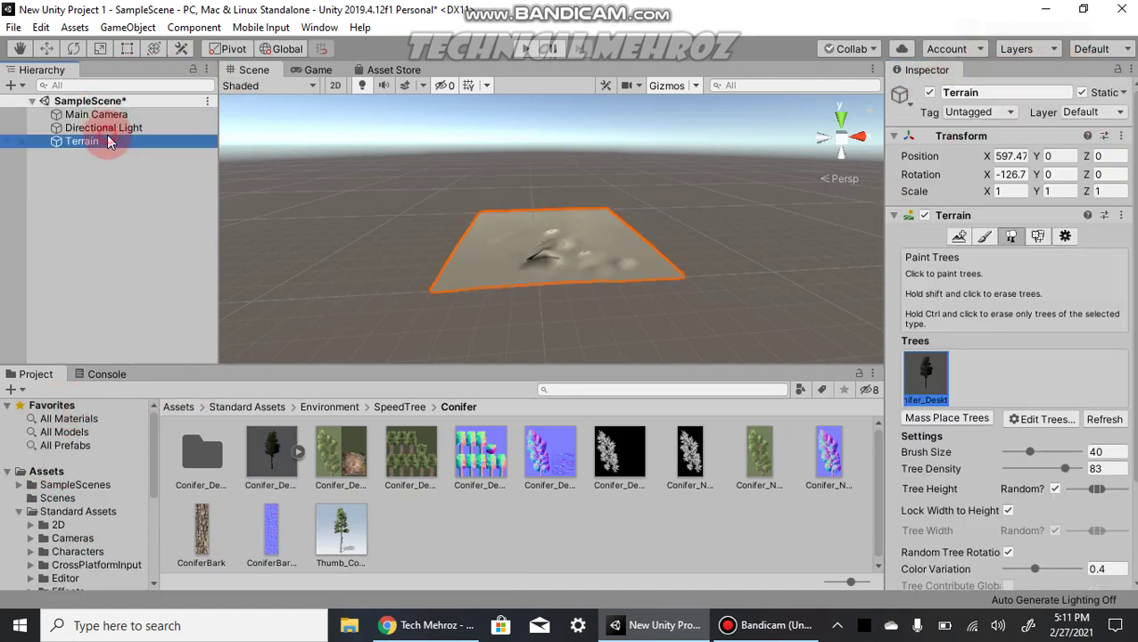
pyautogui.click(783, 84)
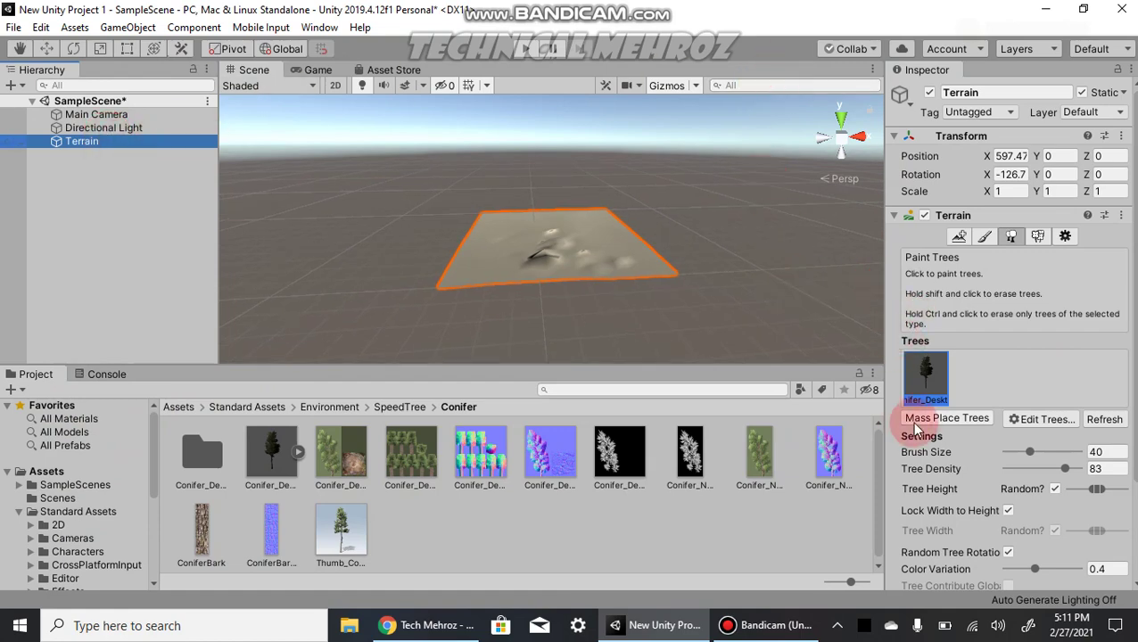
pyautogui.click(945, 418)
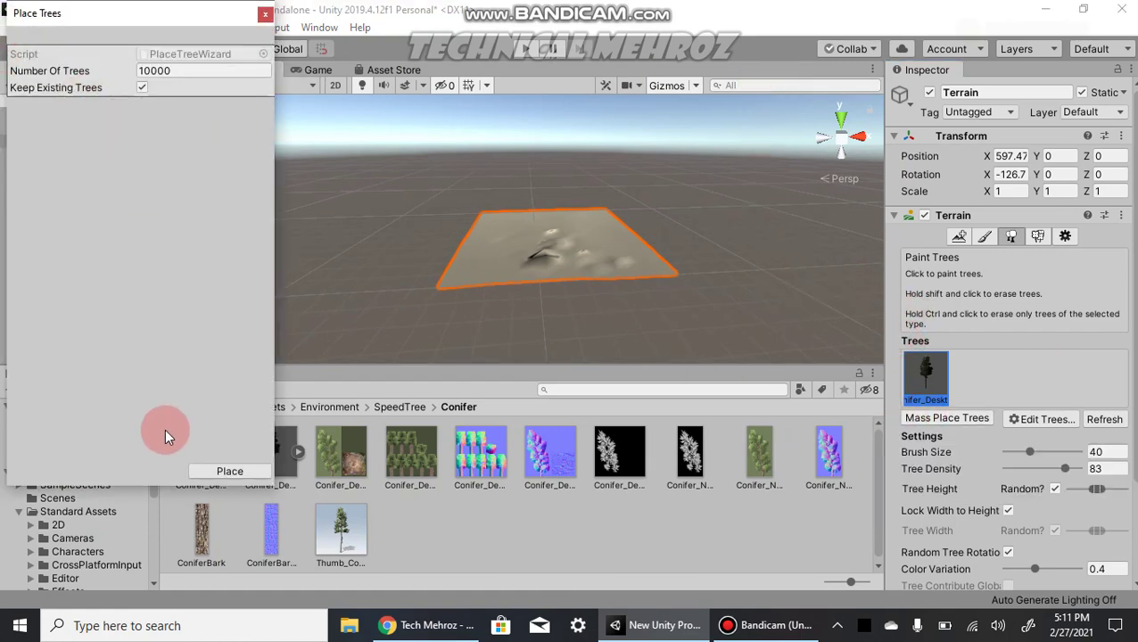
pyautogui.click(240, 474)
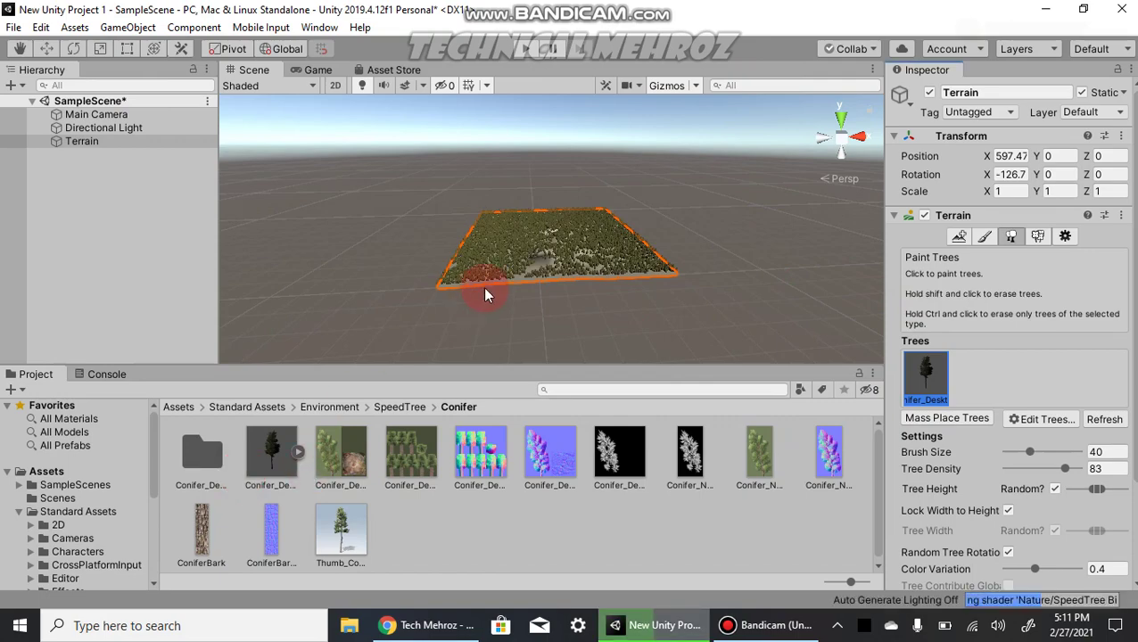
# Examine the newly placed conifer forest up close in the Scene view.
pyautogui.scroll(4, 501, 257)
pyautogui.scroll(5, 501, 261)
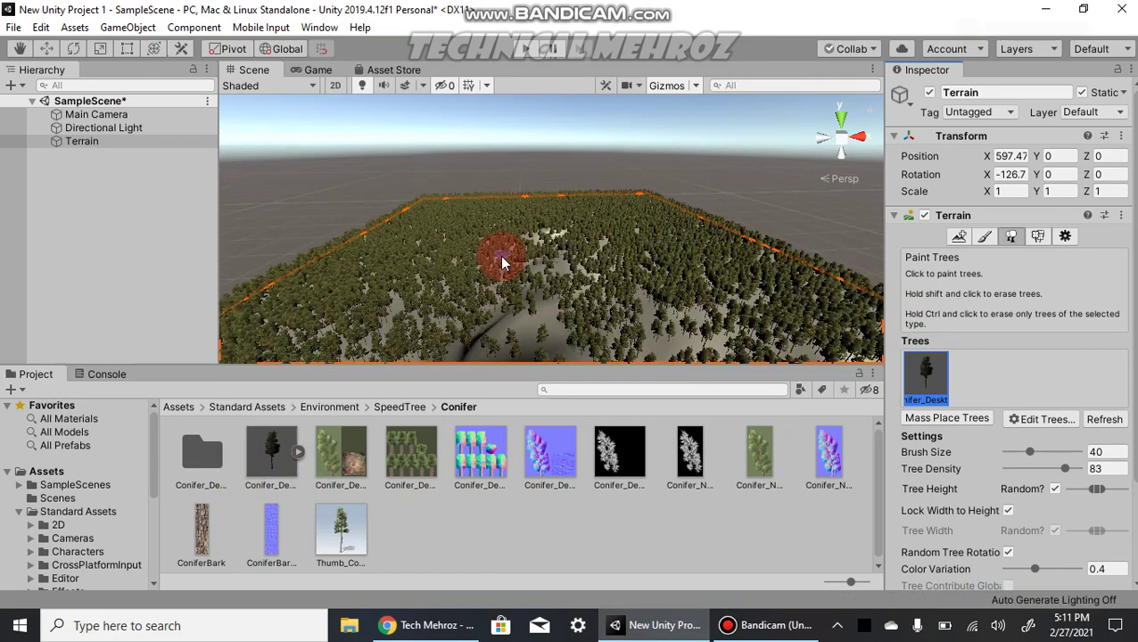
pyautogui.scroll(3, 501, 263)
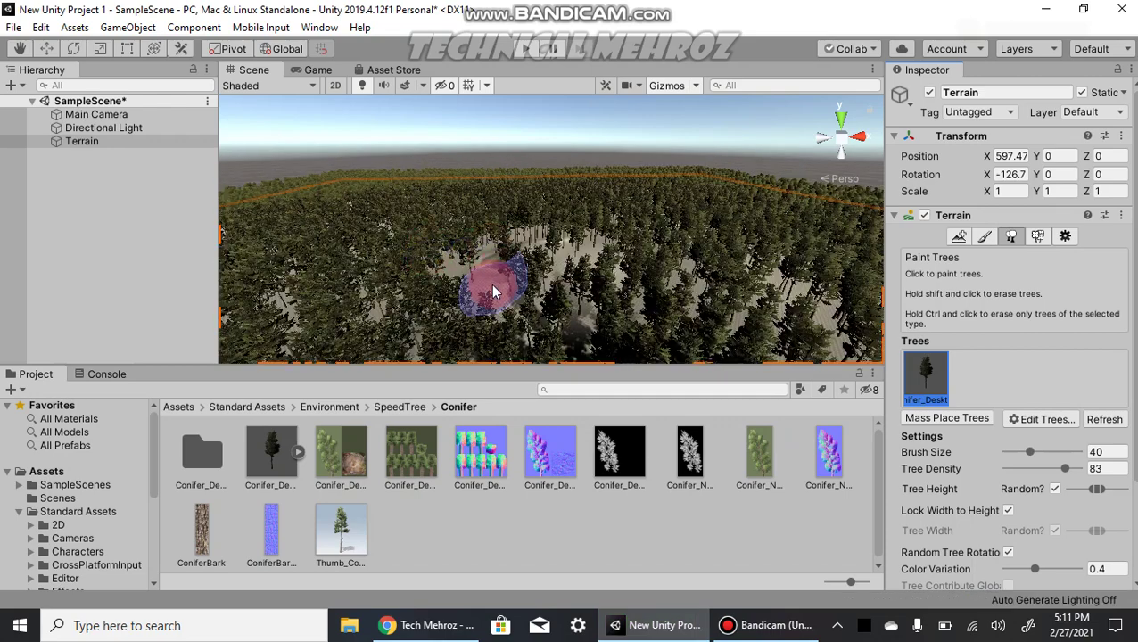
pyautogui.scroll(2, 570, 286)
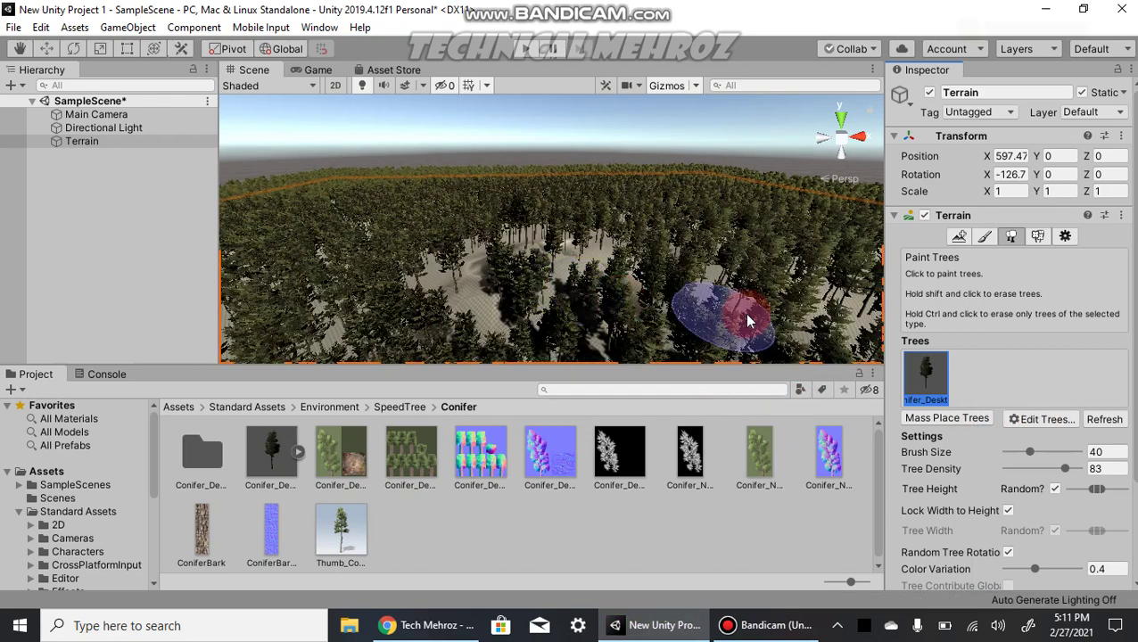
pyautogui.scroll(3, 756, 253)
pyautogui.scroll(3, 756, 250)
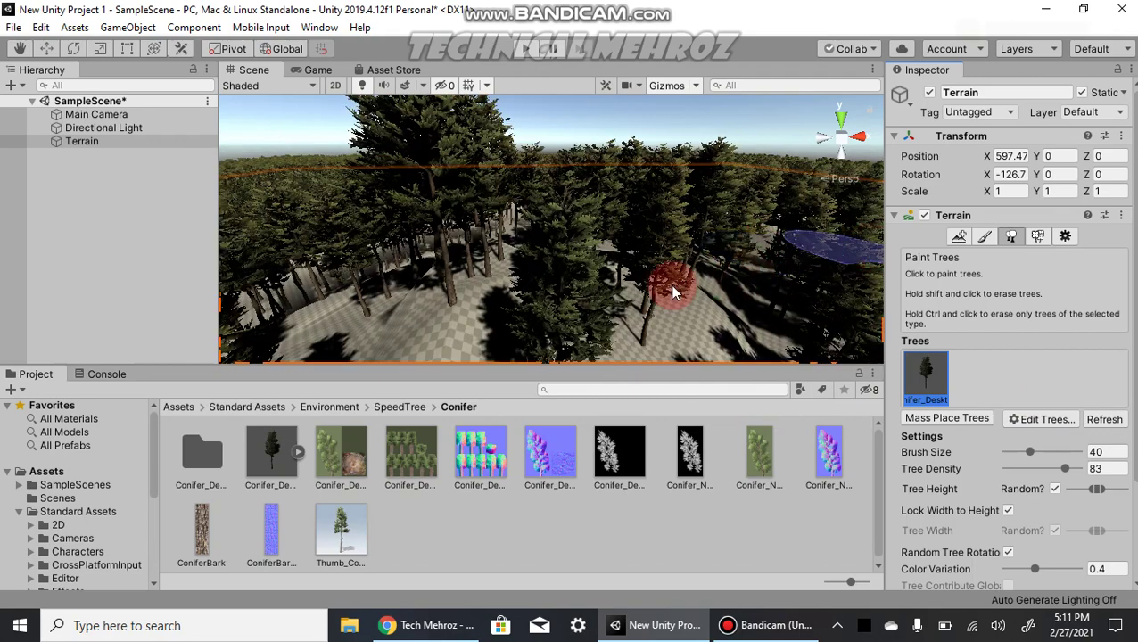
pyautogui.scroll(-1, 672, 291)
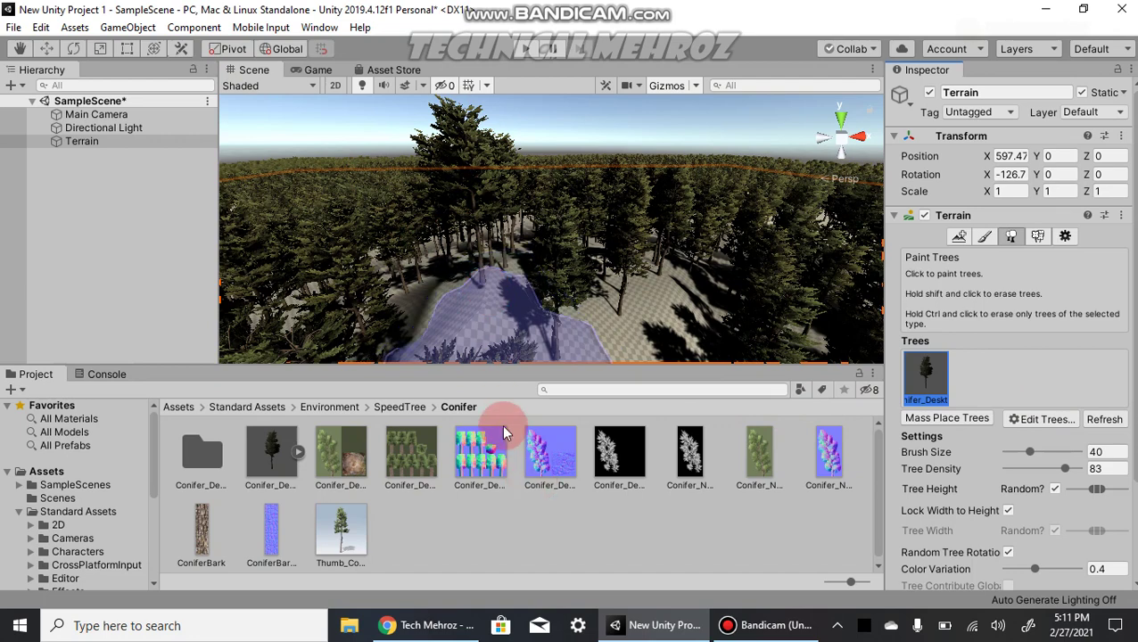
# Look at the forest through the main camera in the Game view at different display scales.
pyautogui.click(328, 71)
pyautogui.scroll(3, 754, 228)
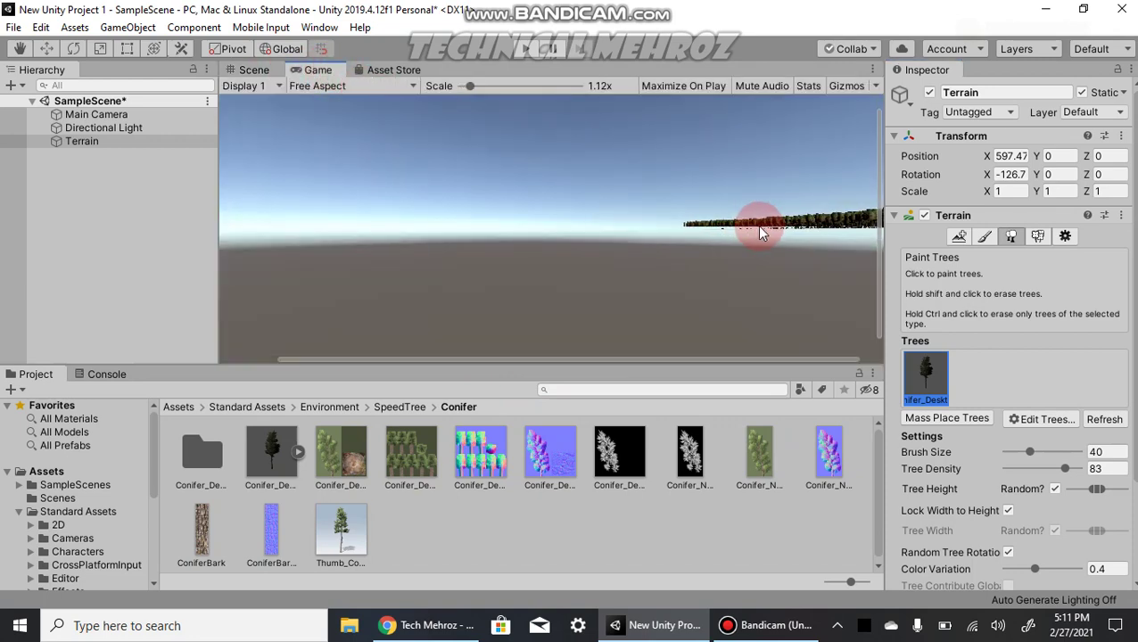
pyautogui.scroll(5, 760, 230)
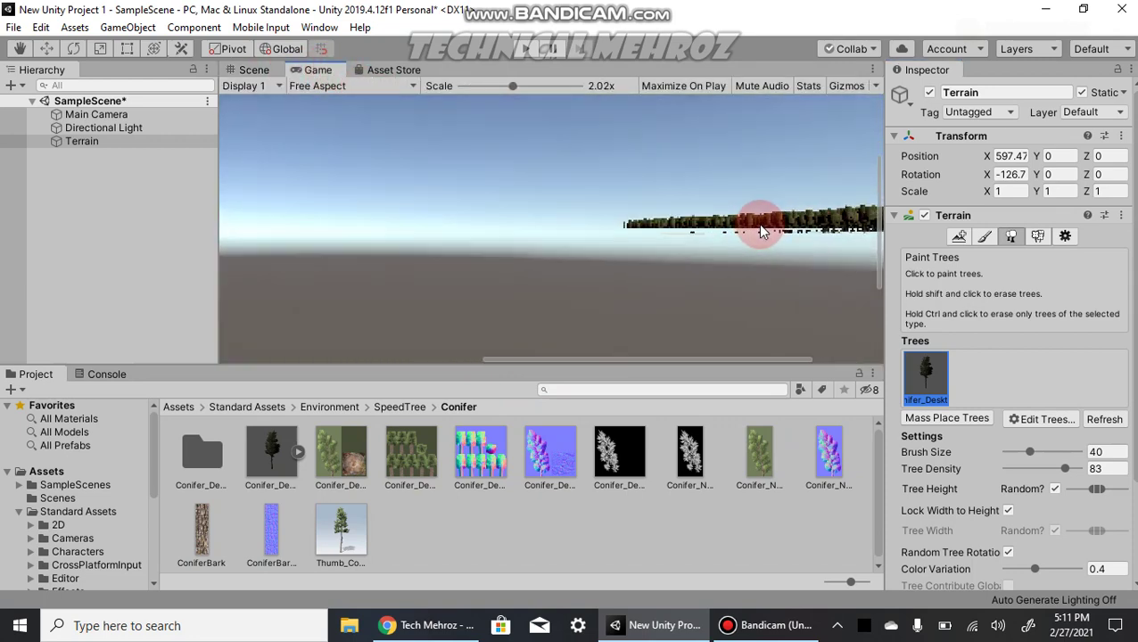
pyautogui.scroll(-5, 758, 231)
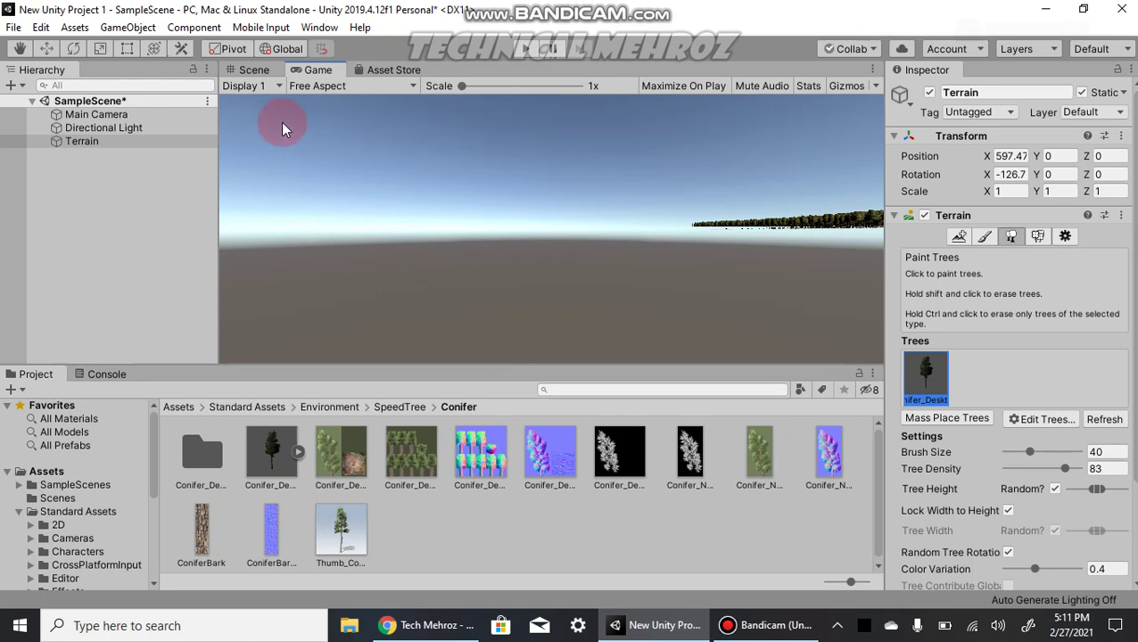
pyautogui.scroll(3, 675, 258)
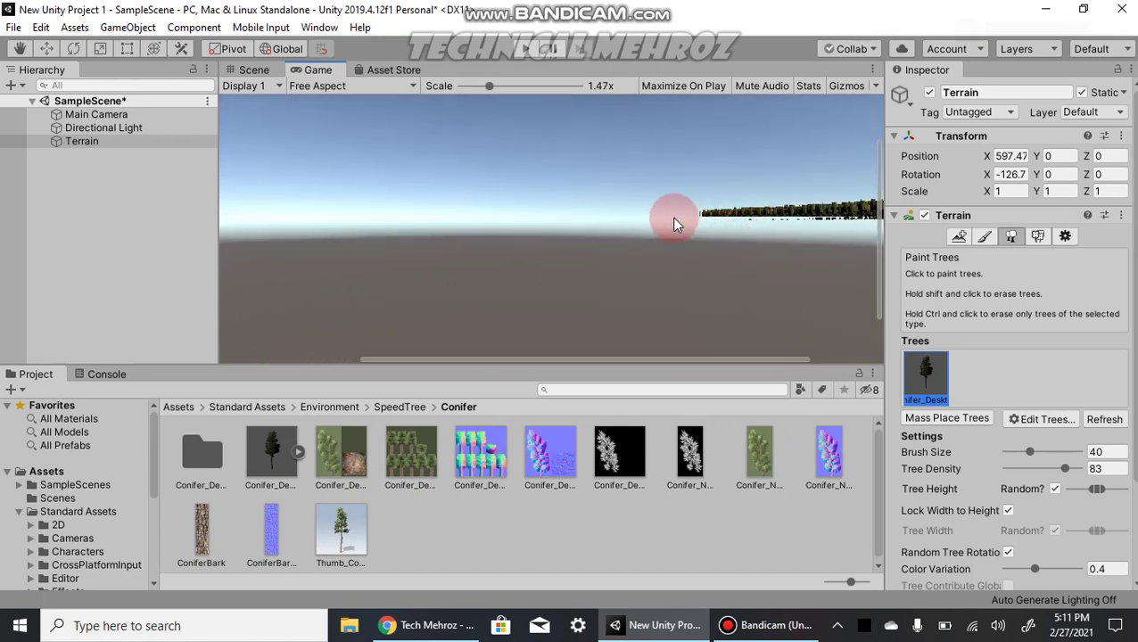
# Return to the Scene view, inspect the forest from another angle and dismiss the Quick Driver Updater advertisement.
pyautogui.click(254, 71)
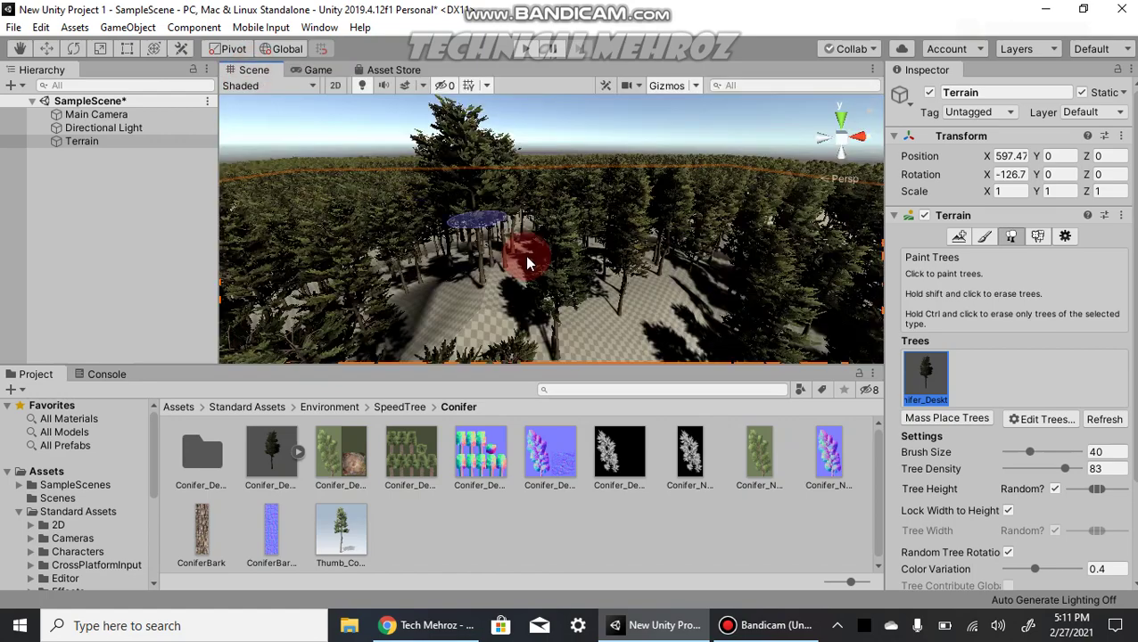
pyautogui.scroll(3, 525, 254)
pyautogui.scroll(-4, 526, 252)
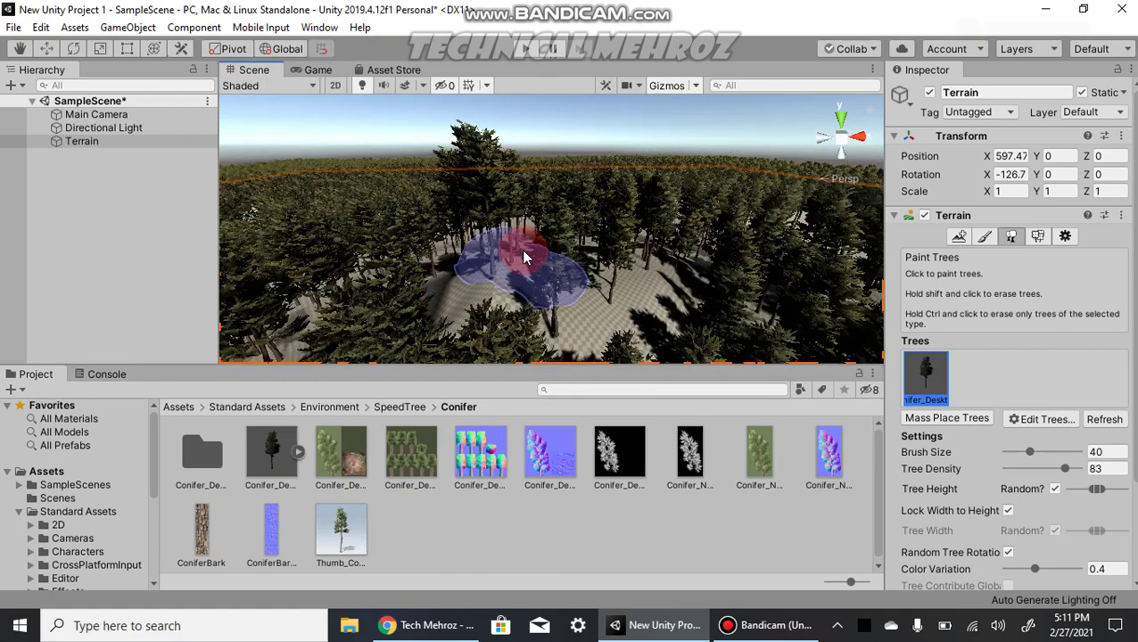
pyautogui.scroll(-6, 523, 258)
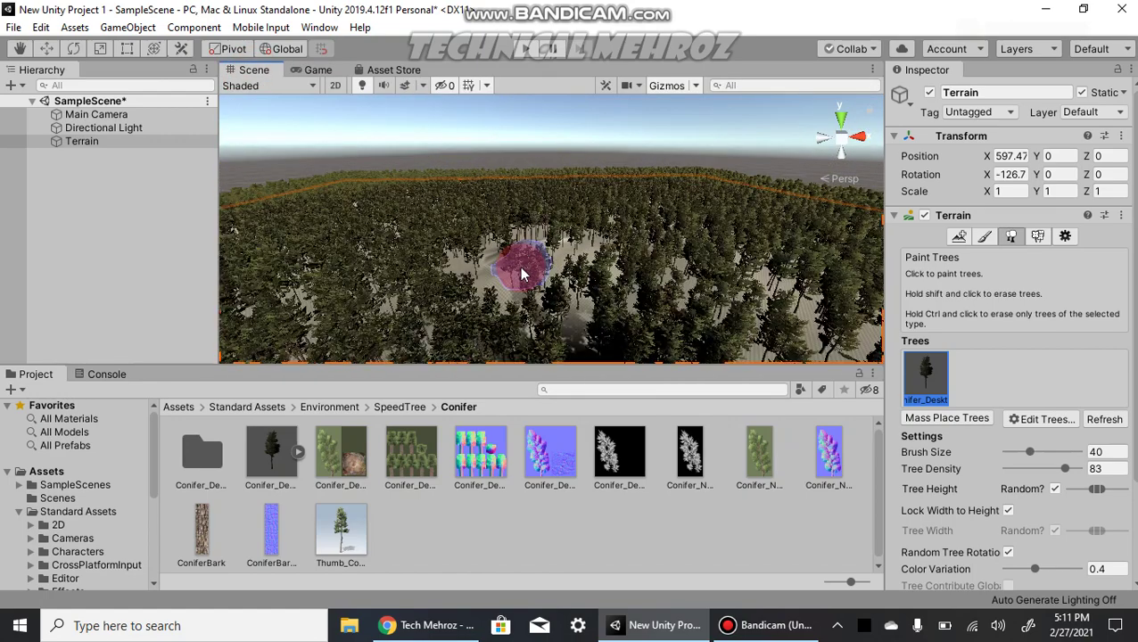
pyautogui.scroll(5, 522, 268)
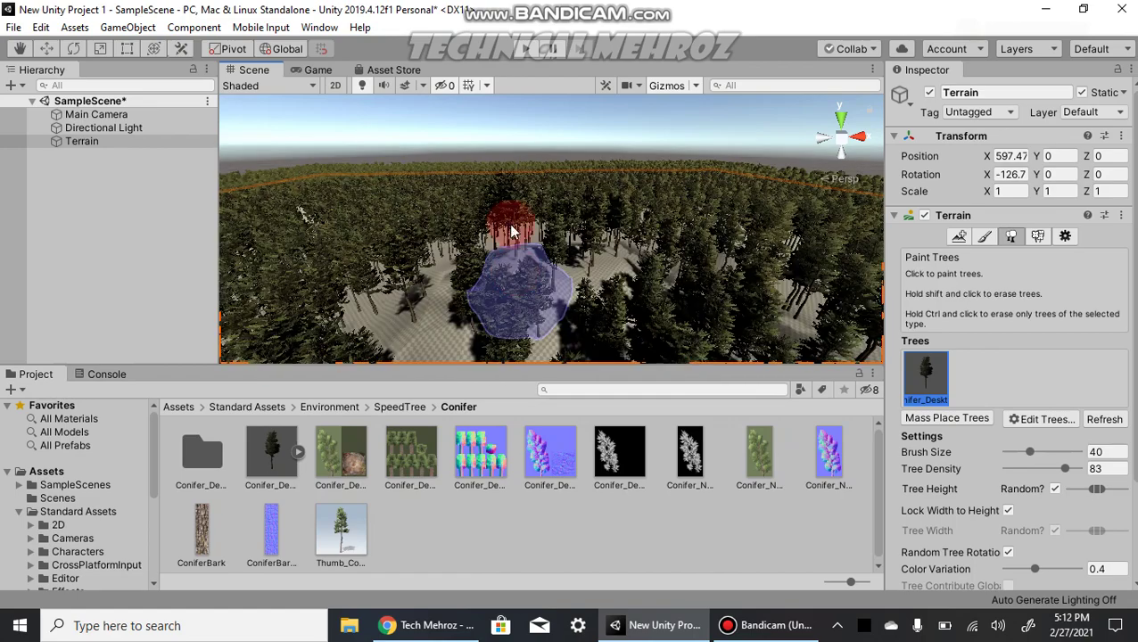
pyautogui.moveTo(500, 216); pyautogui.dragTo(317, 76, button='right')
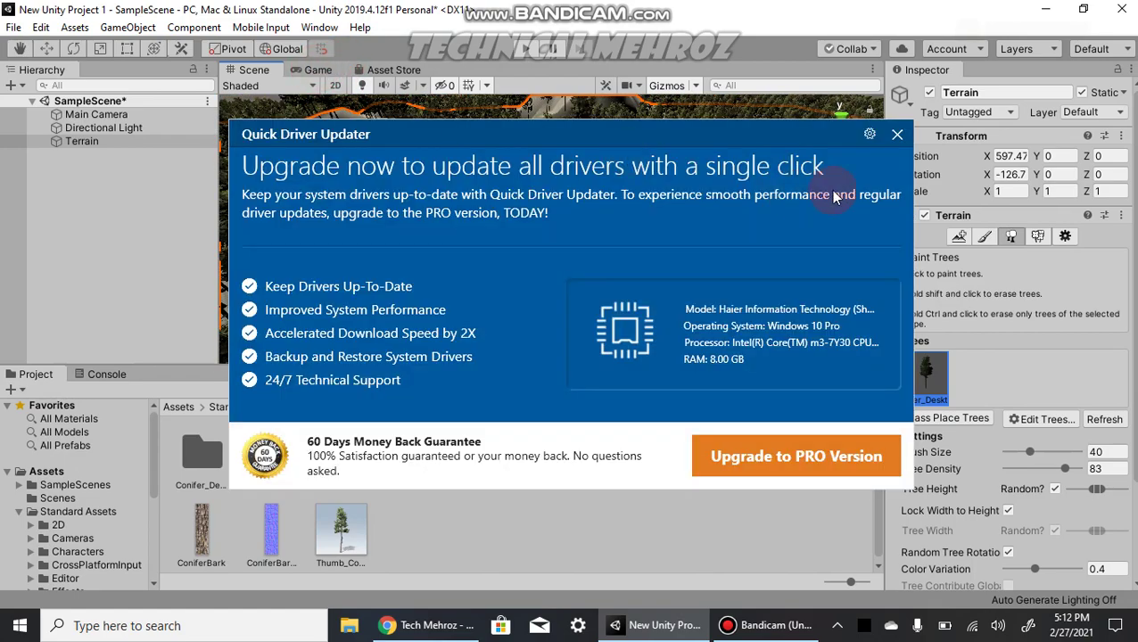
pyautogui.click(897, 134)
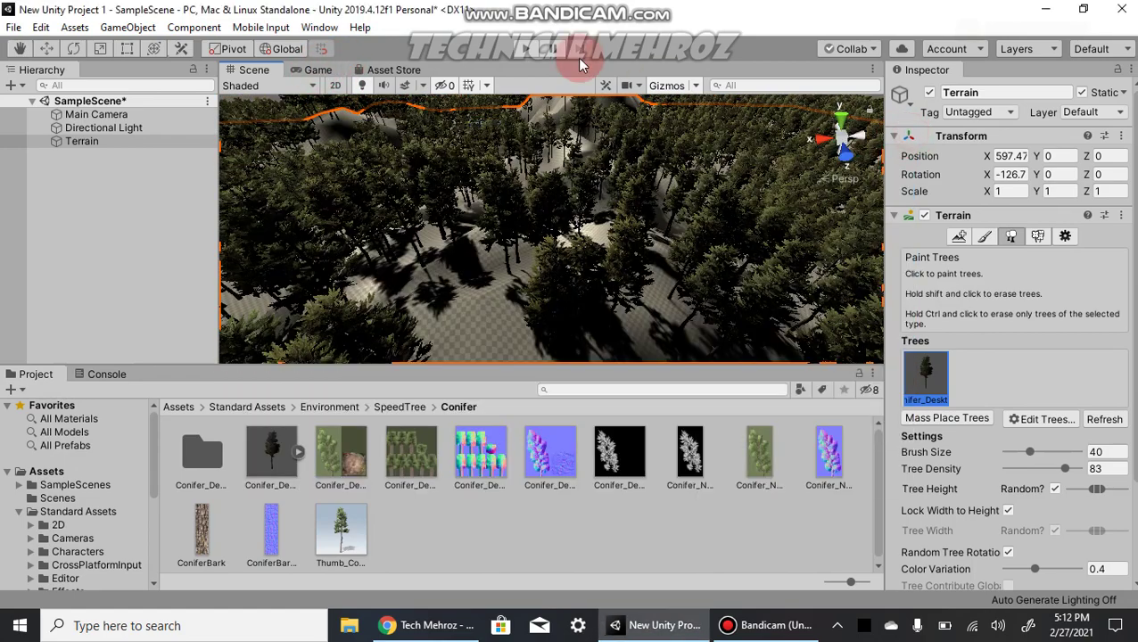
# Look through the Standard Assets package overview in the Asset Store.
pyautogui.click(392, 71)
pyautogui.scroll(-5, 519, 321)
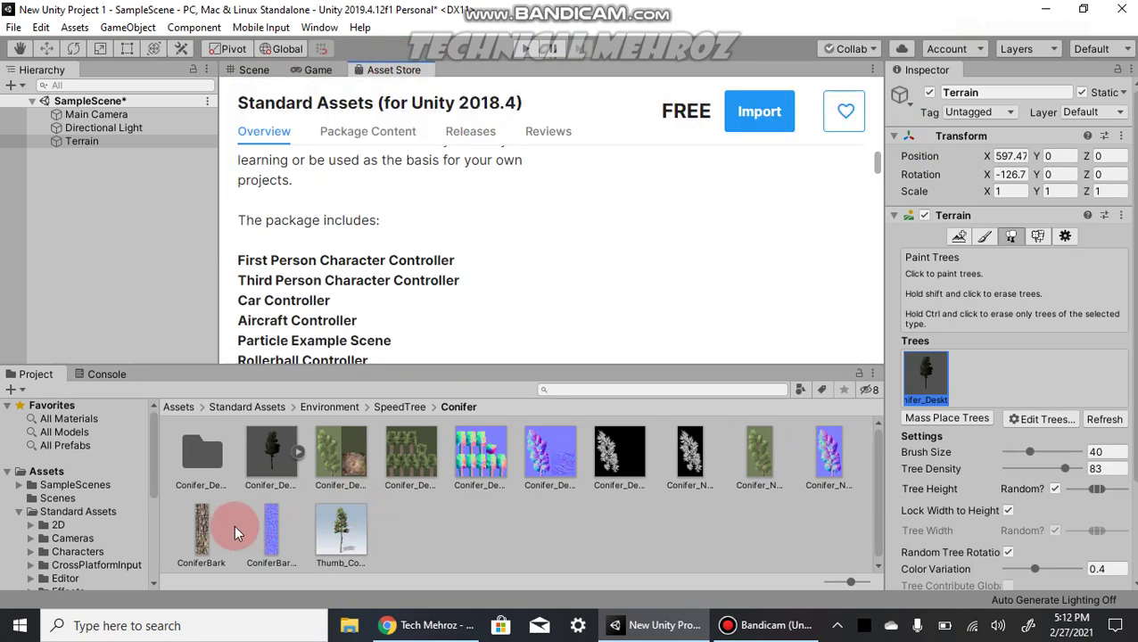
pyautogui.scroll(5, 420, 238)
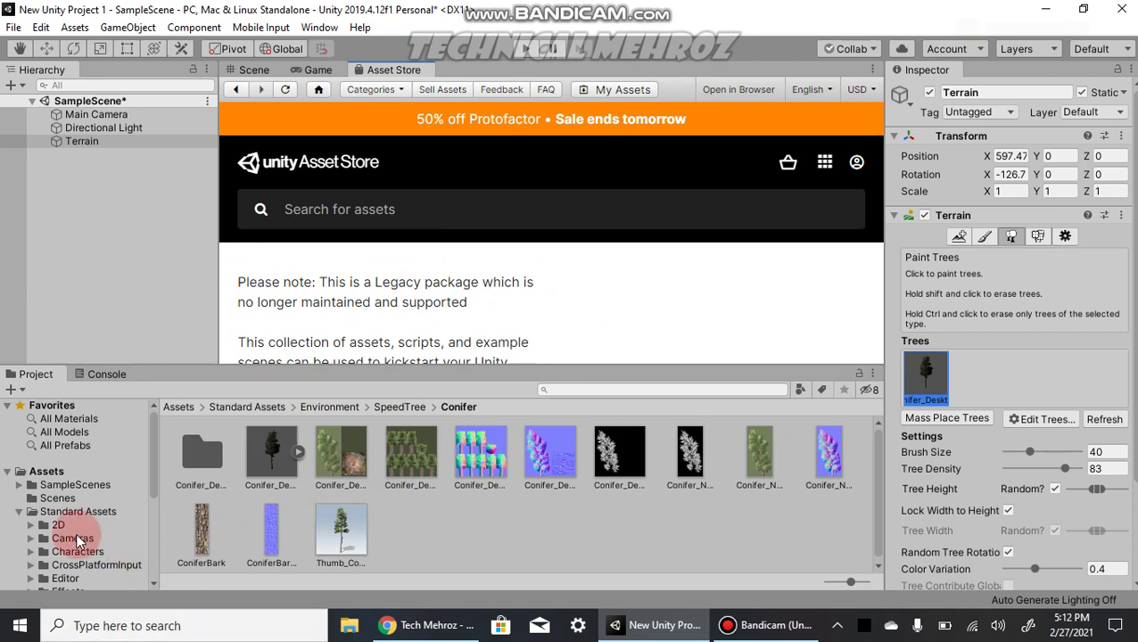
# Place the CarWaypointBased prefab from the Standard Assets Vehicles, Car, Prefabs folder onto the terrain in the scene.
pyautogui.scroll(-5, 71, 548)
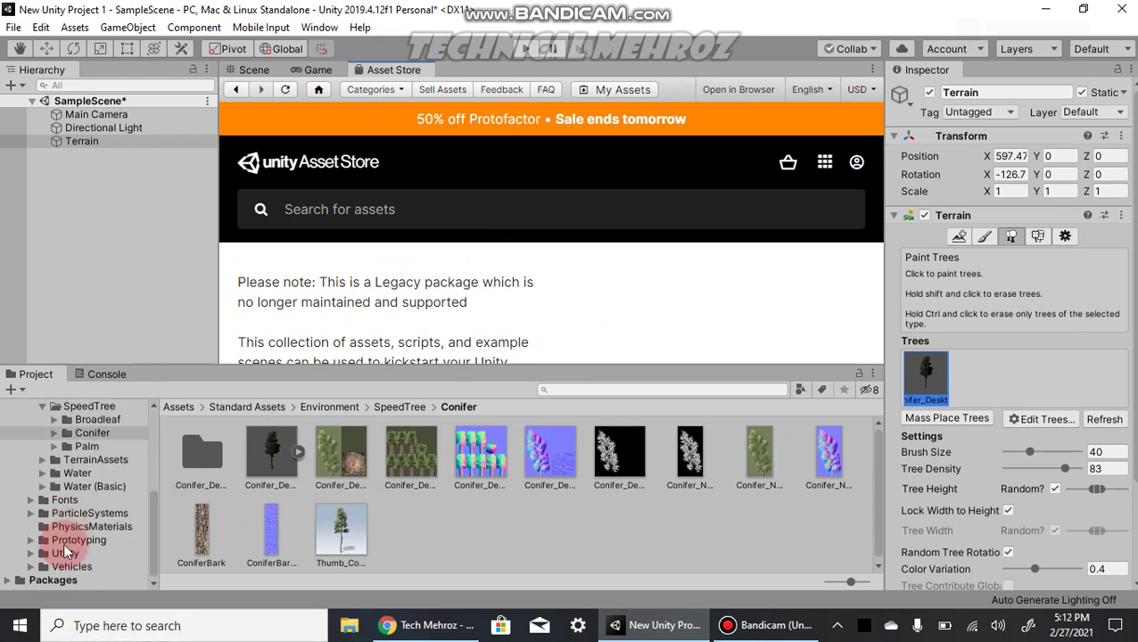
pyautogui.click(72, 567)
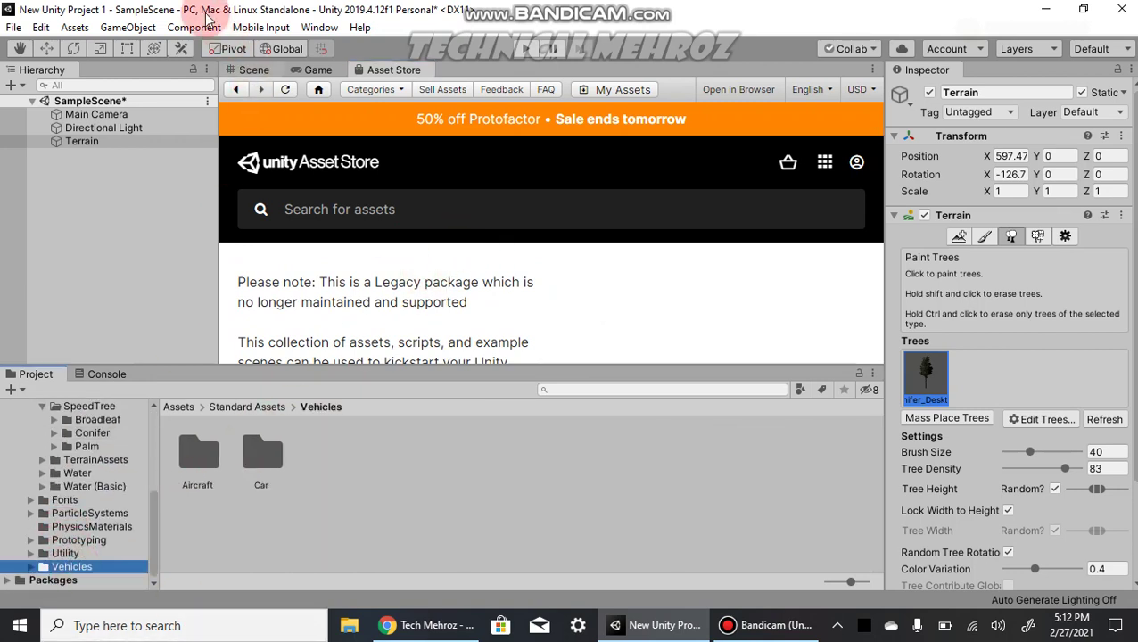
pyautogui.click(251, 70)
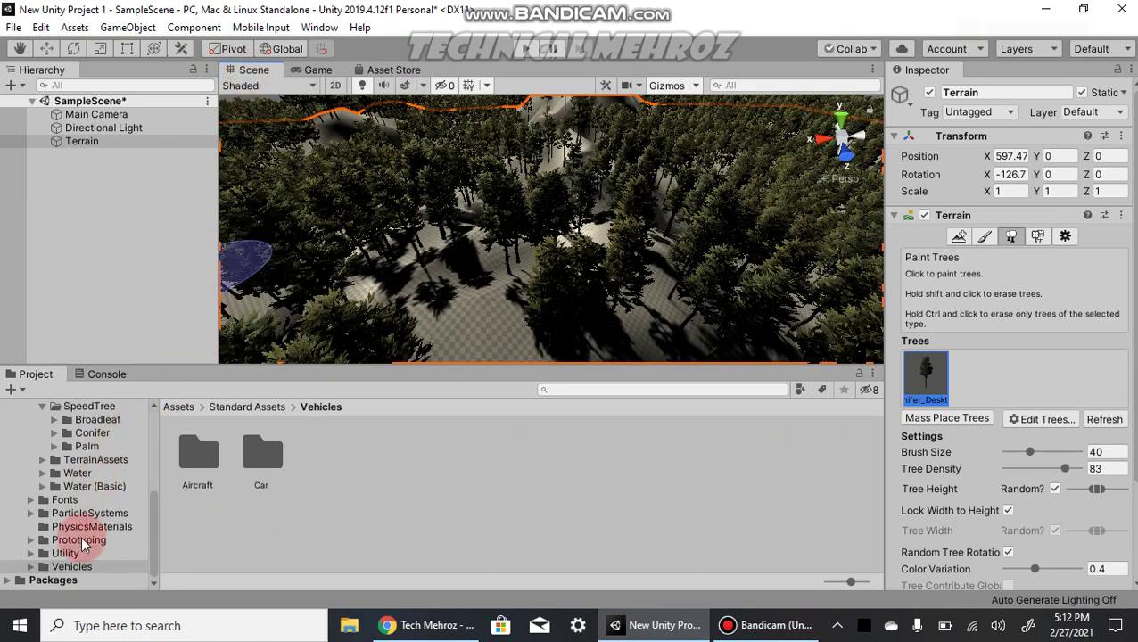
pyautogui.doubleClick(84, 141)
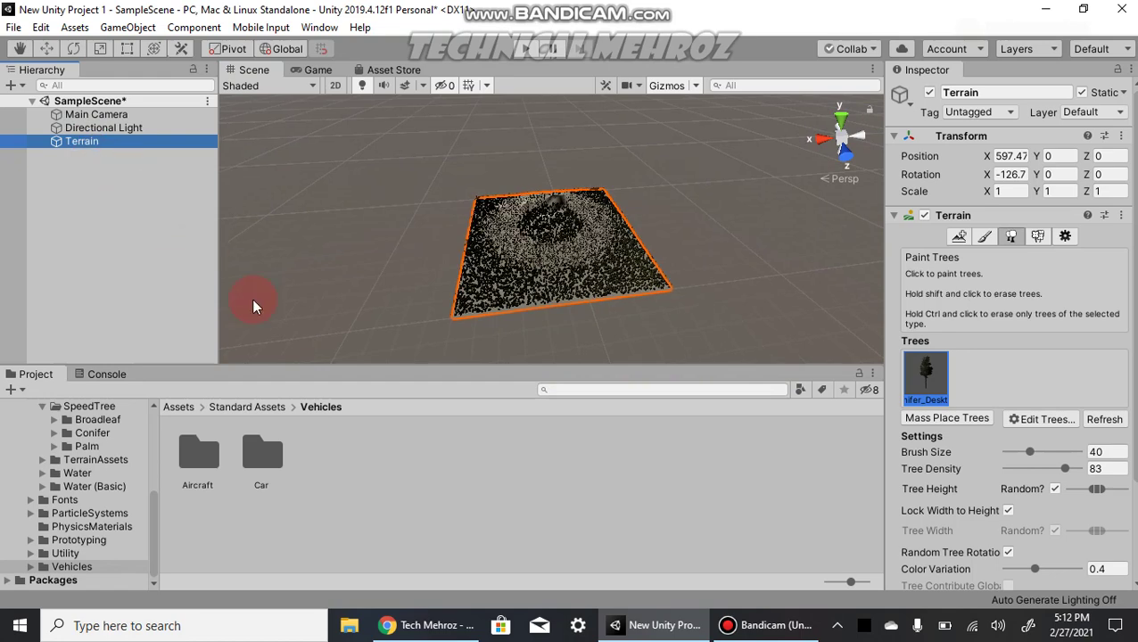
pyautogui.scroll(5, 553, 264)
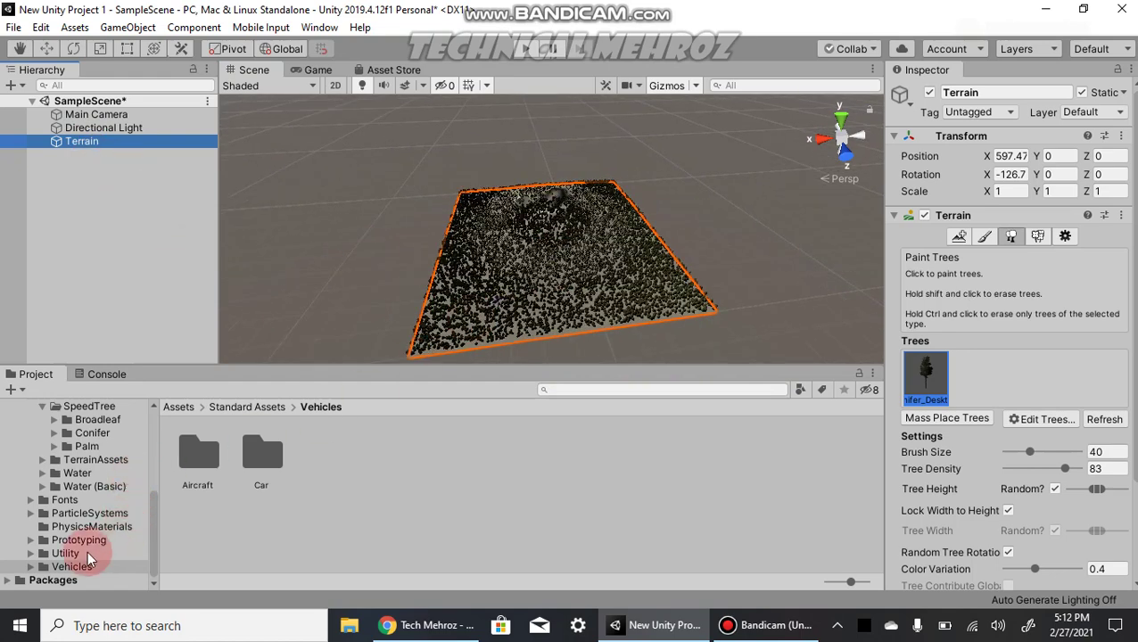
pyautogui.doubleClick(254, 457)
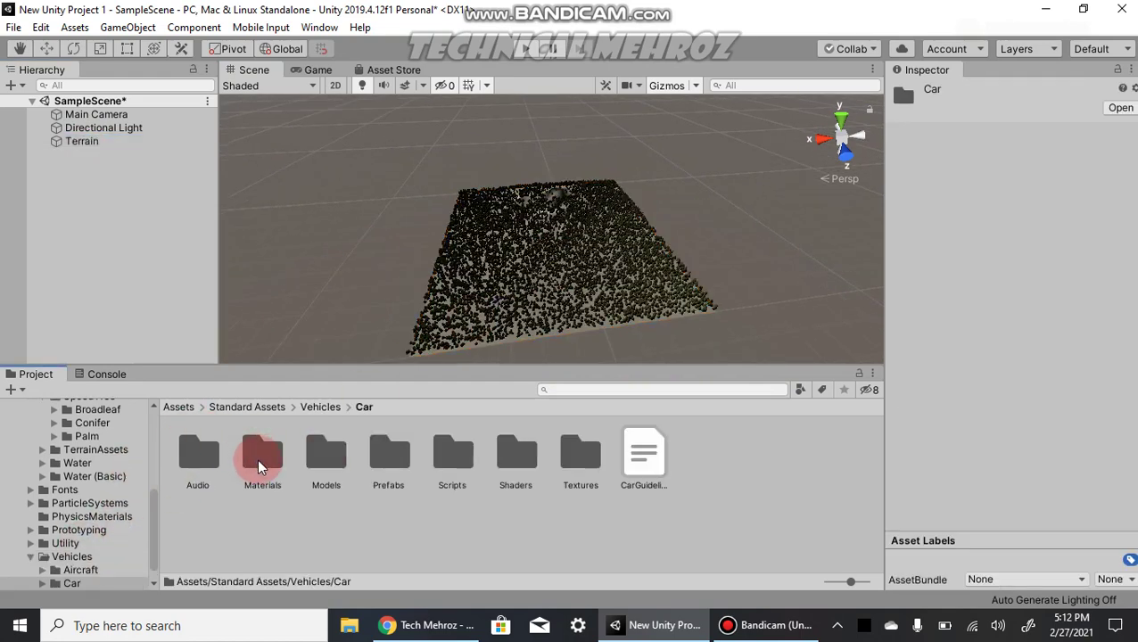
pyautogui.doubleClick(381, 461)
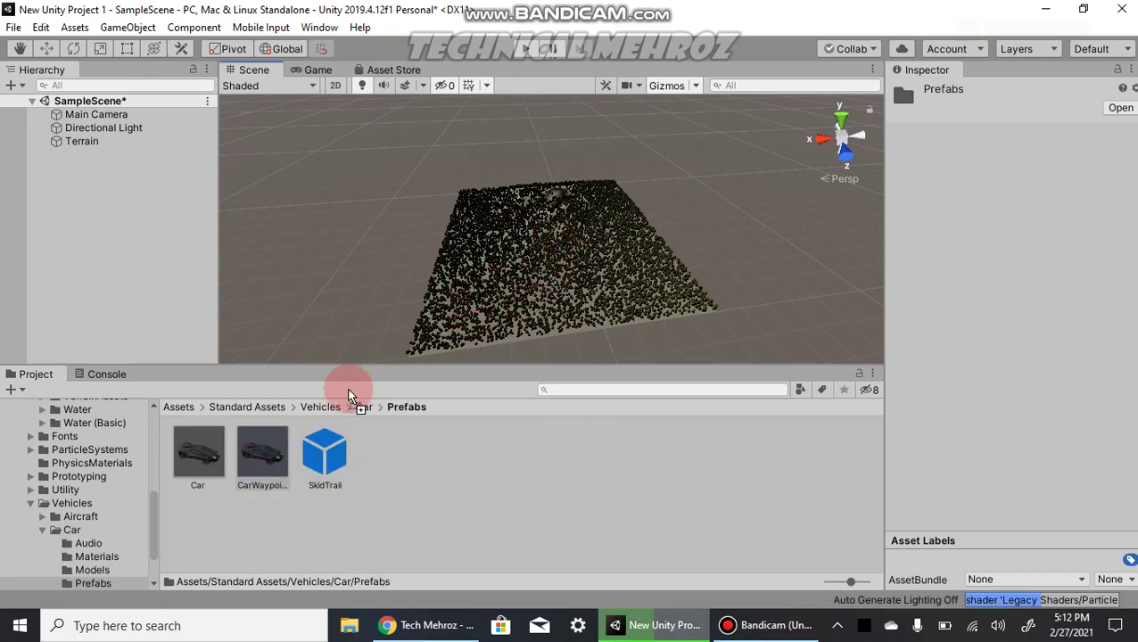
pyautogui.moveTo(262, 453); pyautogui.dragTo(460, 308)
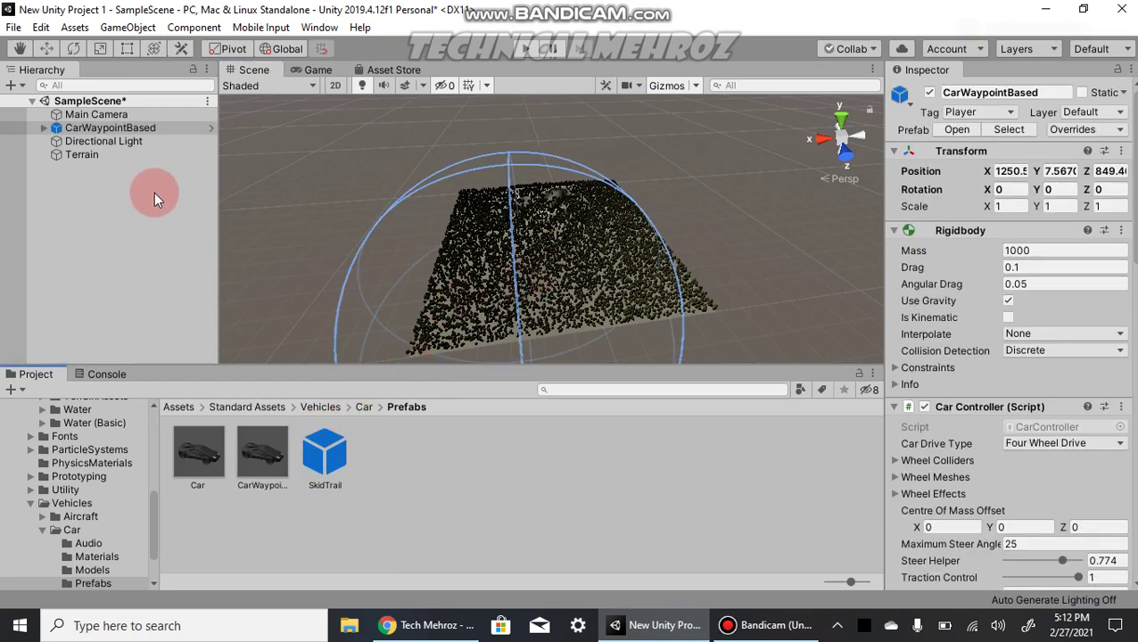
# Frame the Main Camera and the CarWaypointBased car in the Scene view to locate each among the trees.
pyautogui.doubleClick(95, 116)
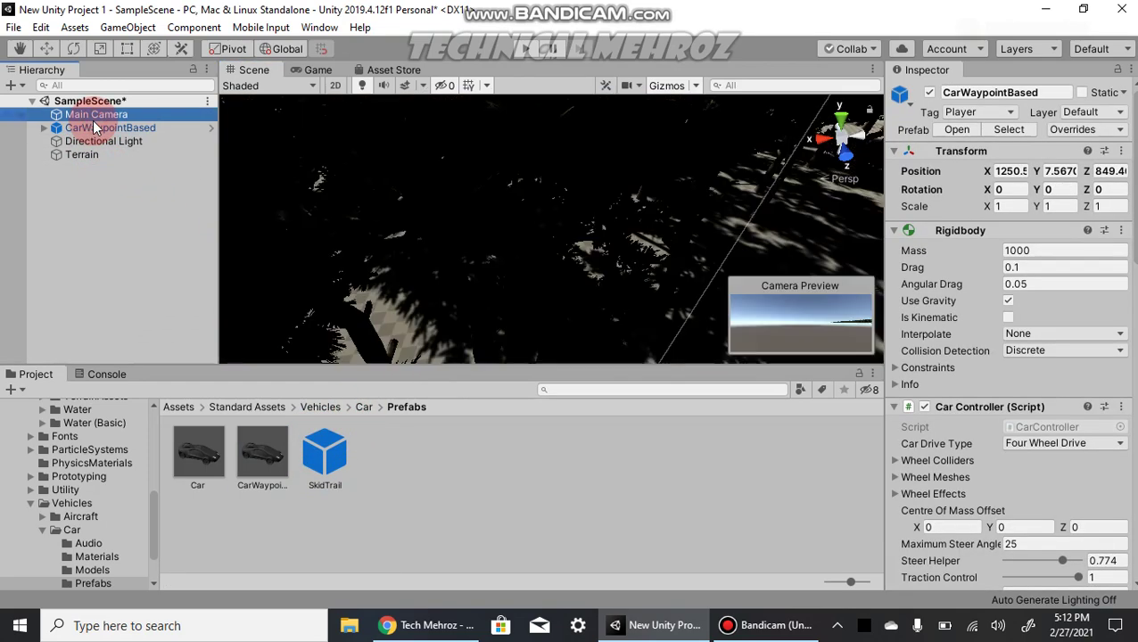
pyautogui.scroll(-5, 576, 269)
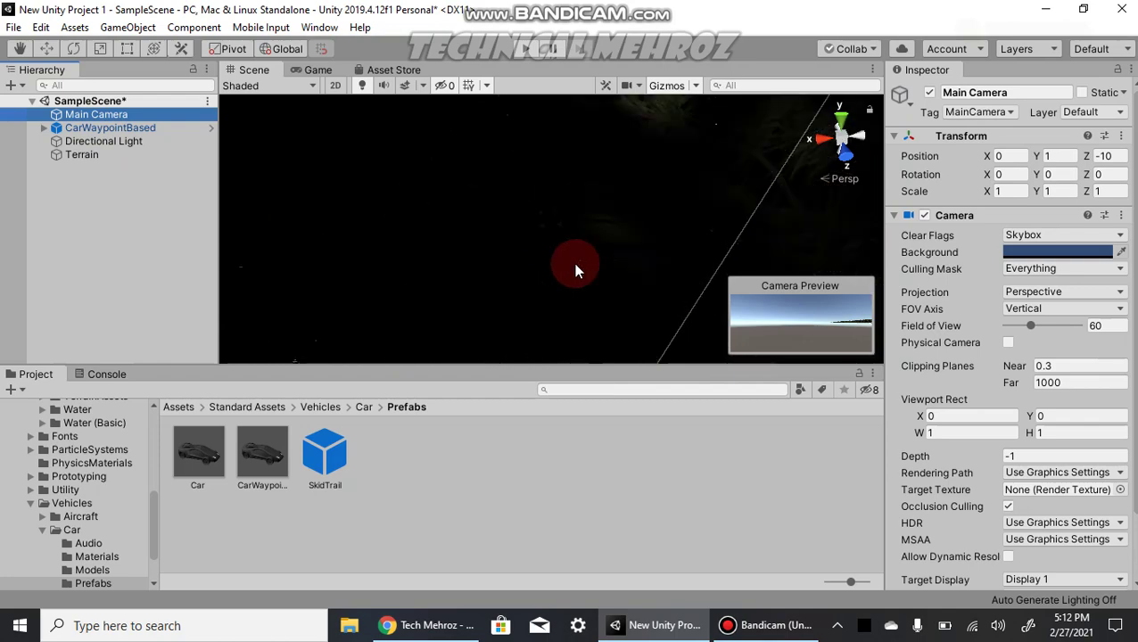
pyautogui.scroll(-8, 564, 277)
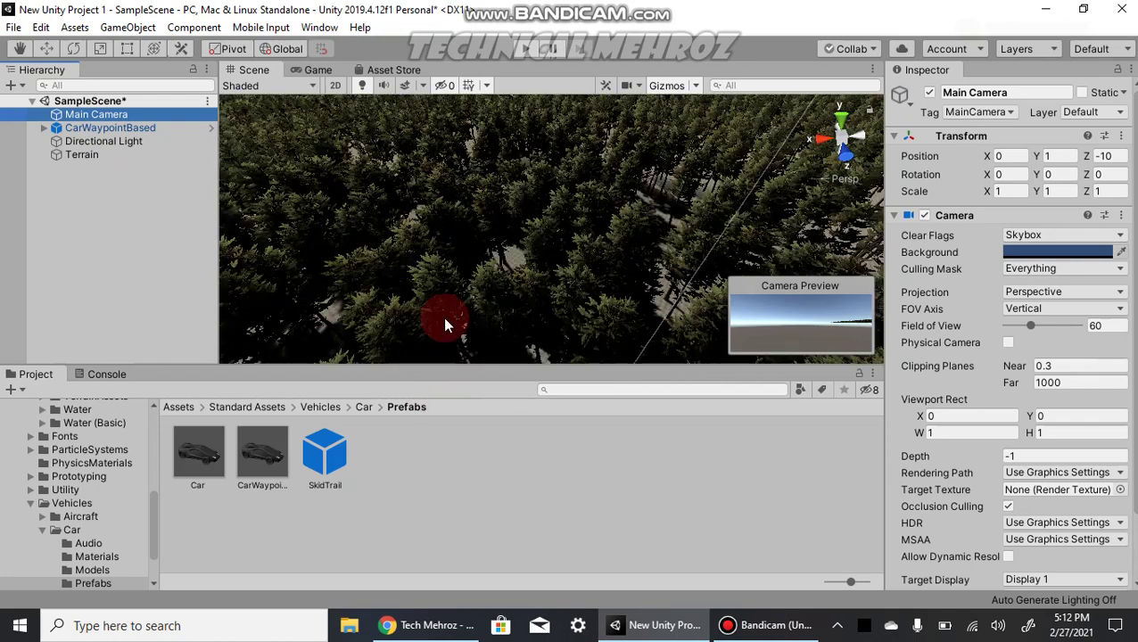
pyautogui.scroll(-3, 565, 278)
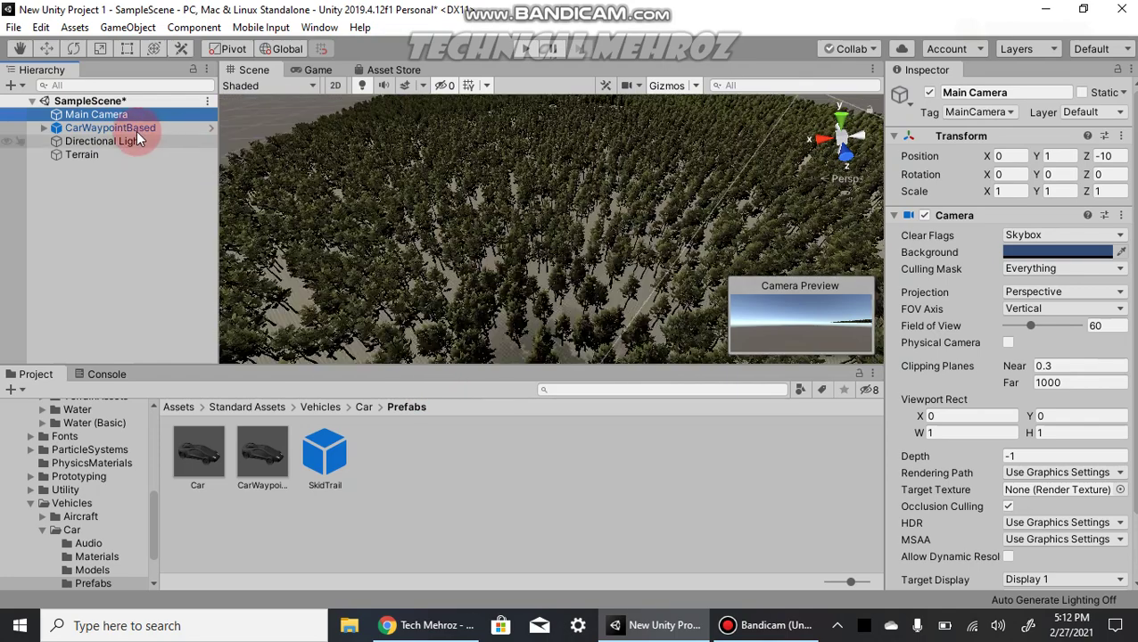
pyautogui.click(126, 129)
pyautogui.doubleClick(126, 130)
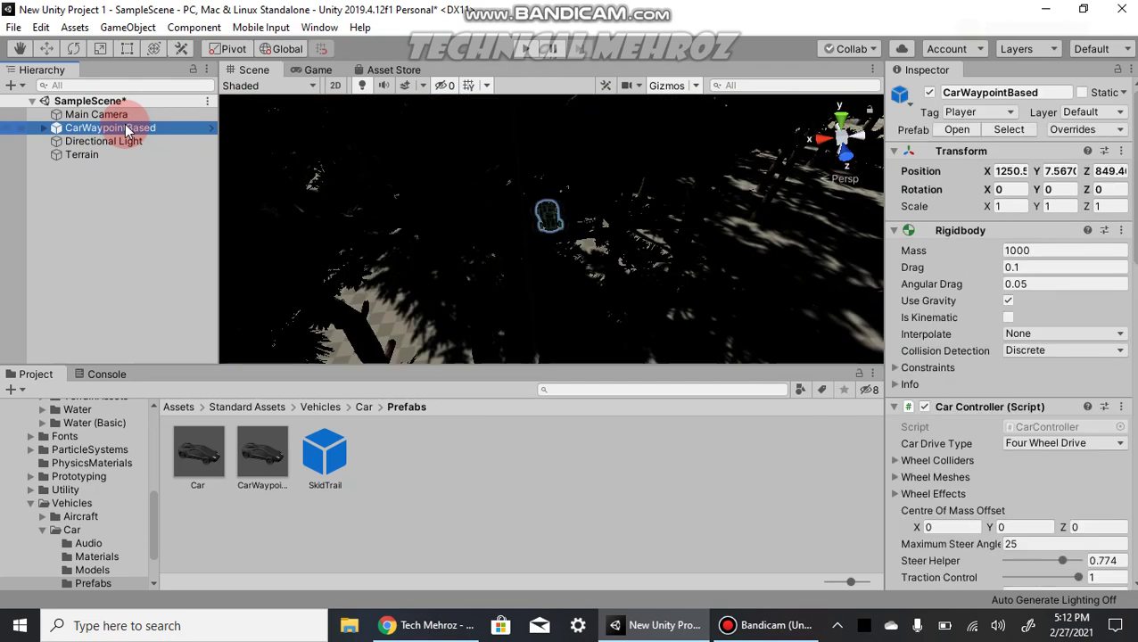
# Browse the Car asset subfolders and place the SkyCar model from the Models folder onto the terrain near the CarWaypointBased car.
pyautogui.moveTo(536, 275); pyautogui.dragTo(597, 305, button='right')
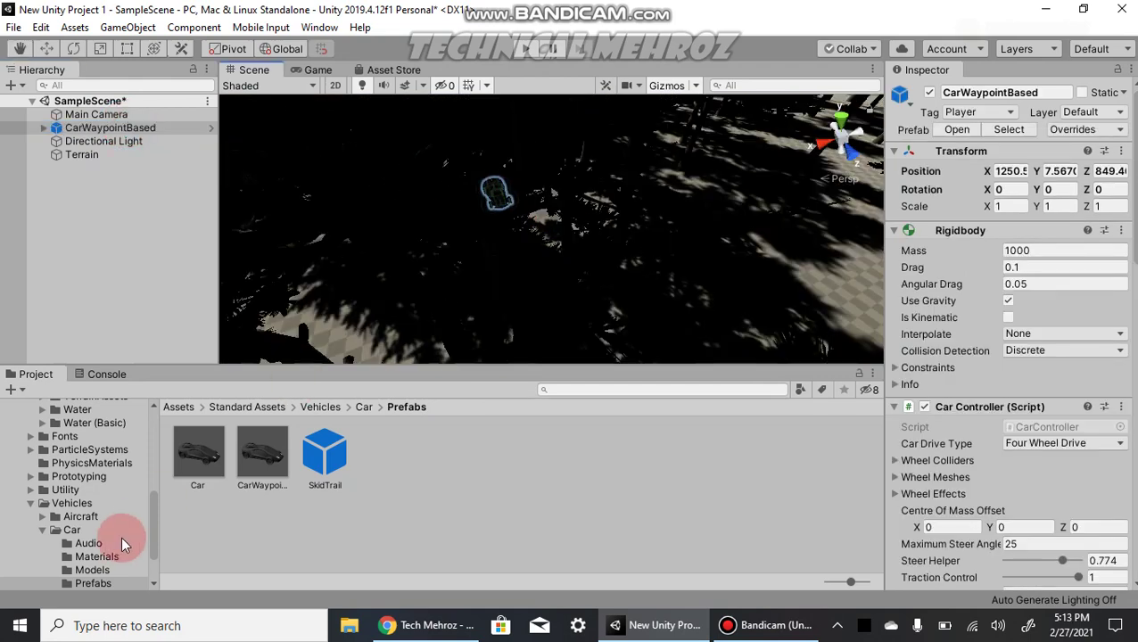
pyautogui.scroll(-2, 105, 555)
pyautogui.click(101, 554)
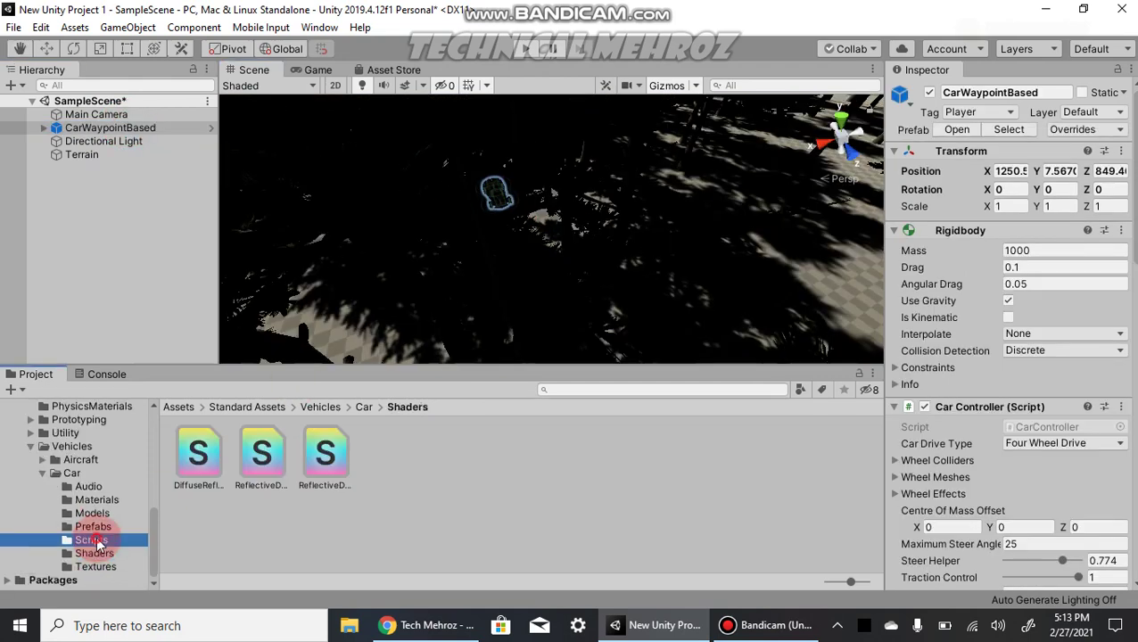
pyautogui.click(91, 540)
pyautogui.click(100, 502)
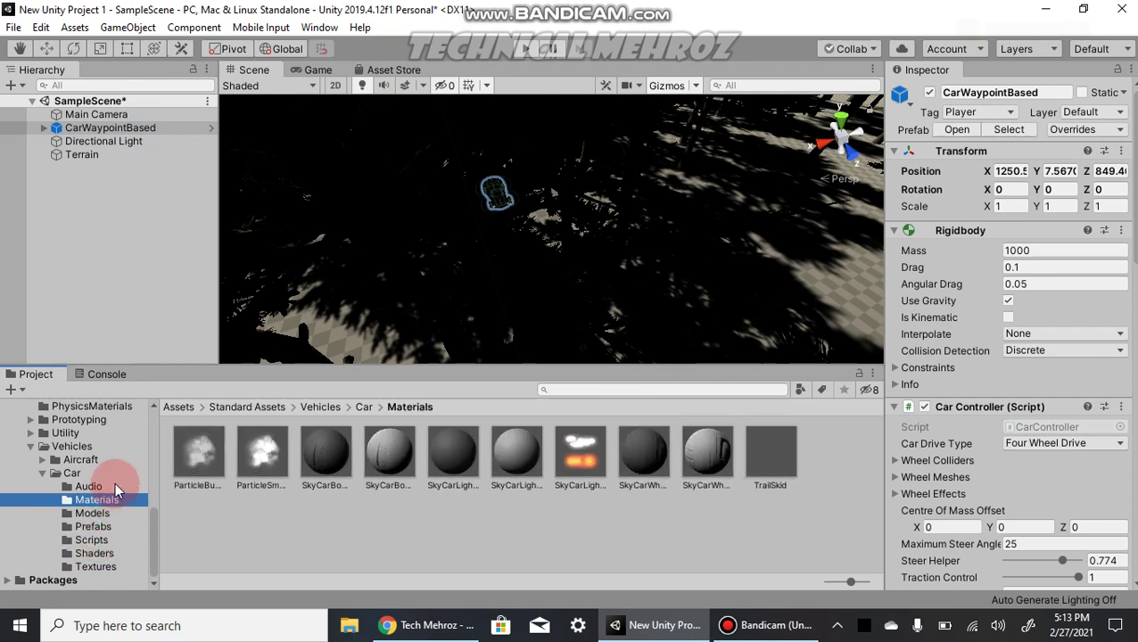
pyautogui.click(115, 483)
pyautogui.click(105, 528)
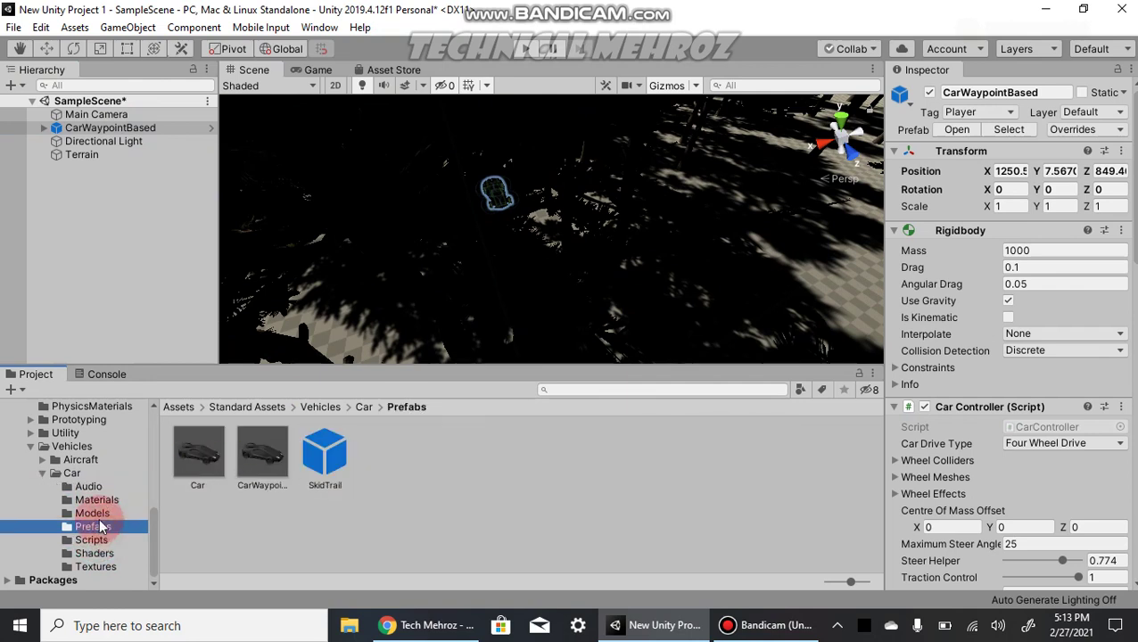
pyautogui.click(100, 520)
pyautogui.moveTo(203, 481); pyautogui.dragTo(501, 247)
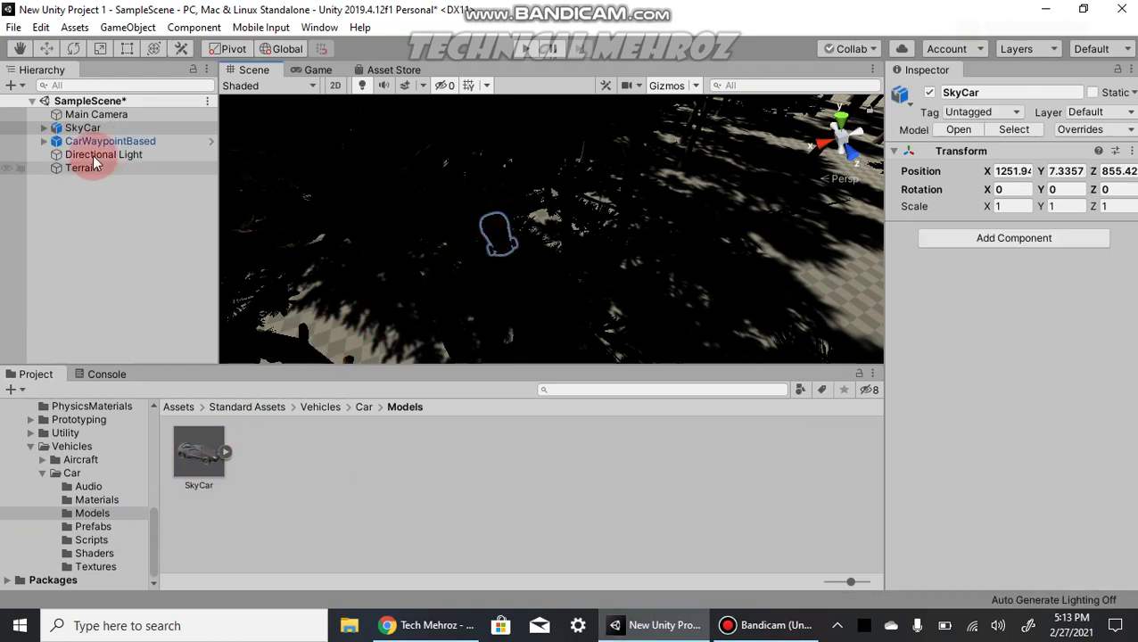
# Frame the SkyCar in the Scene view and inspect it and the neighbouring CarWaypointBased car from several angles.
pyautogui.doubleClick(105, 127)
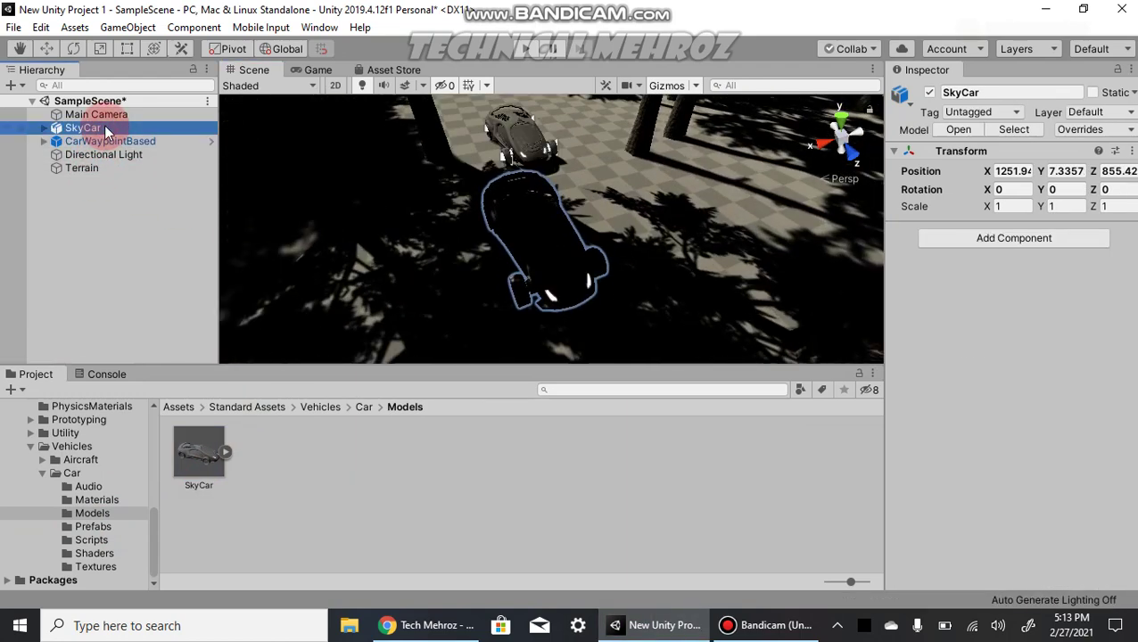
pyautogui.keyDown('alt'); pyautogui.moveTo(487, 129); pyautogui.dragTo(323, 325); pyautogui.keyUp('alt')
pyautogui.keyDown('alt'); pyautogui.moveTo(401, 286); pyautogui.dragTo(297, 278); pyautogui.keyUp('alt')
pyautogui.scroll(-2, 297, 278)
pyautogui.scroll(2, 299, 278)
pyautogui.scroll(4, 300, 278)
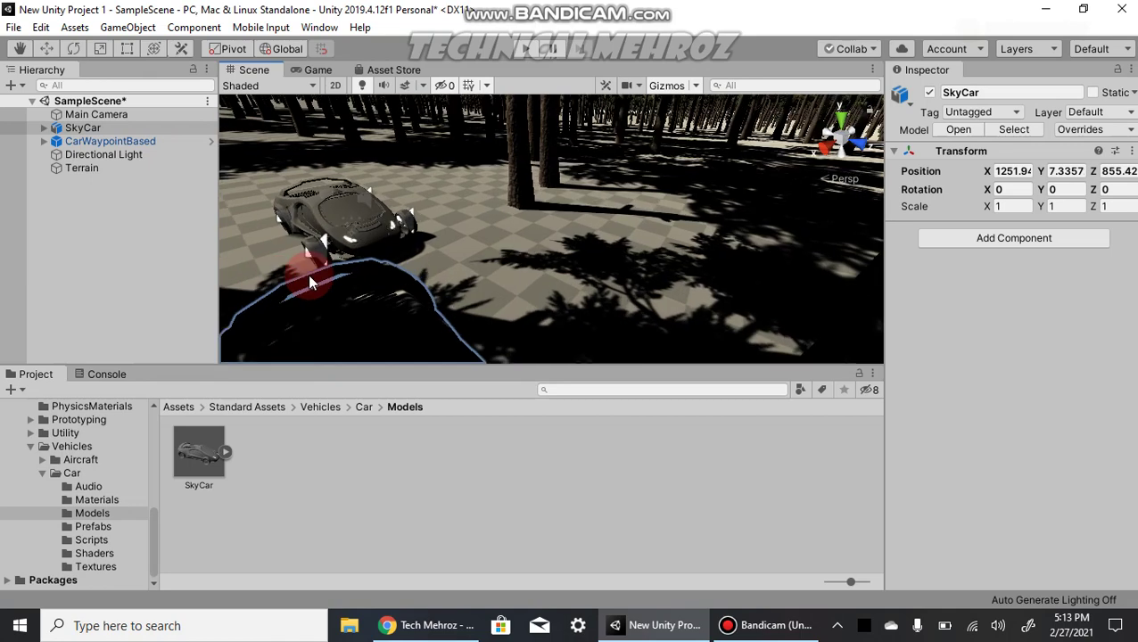
pyautogui.keyDown('alt'); pyautogui.moveTo(254, 280); pyautogui.dragTo(162, 245); pyautogui.keyUp('alt')
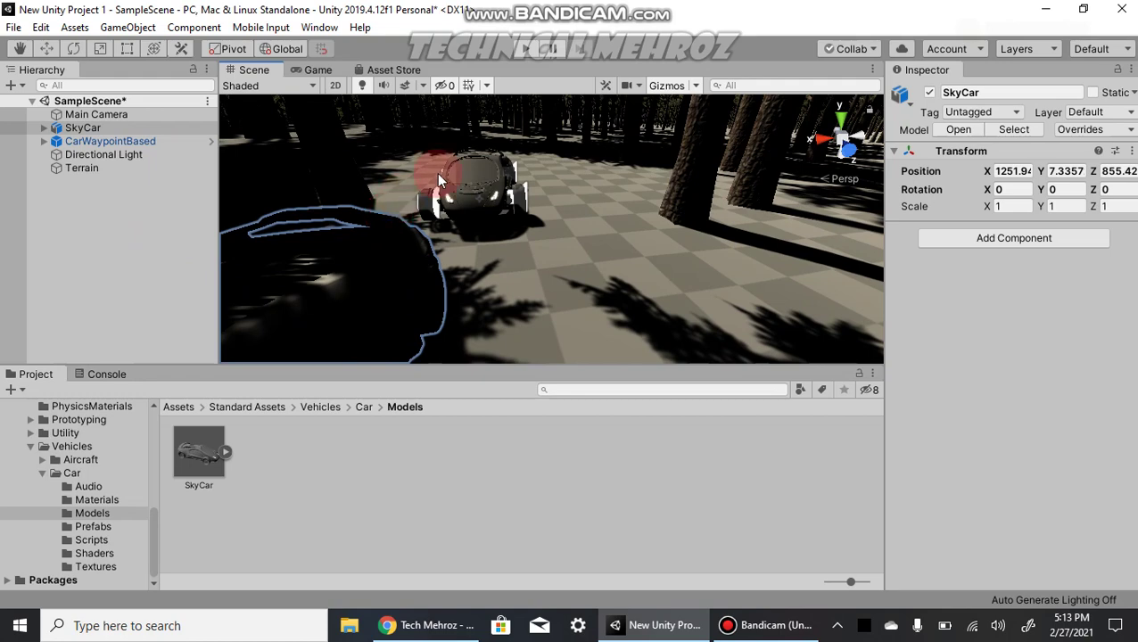
pyautogui.keyDown('alt'); pyautogui.moveTo(481, 185); pyautogui.dragTo(214, 158); pyautogui.keyUp('alt')
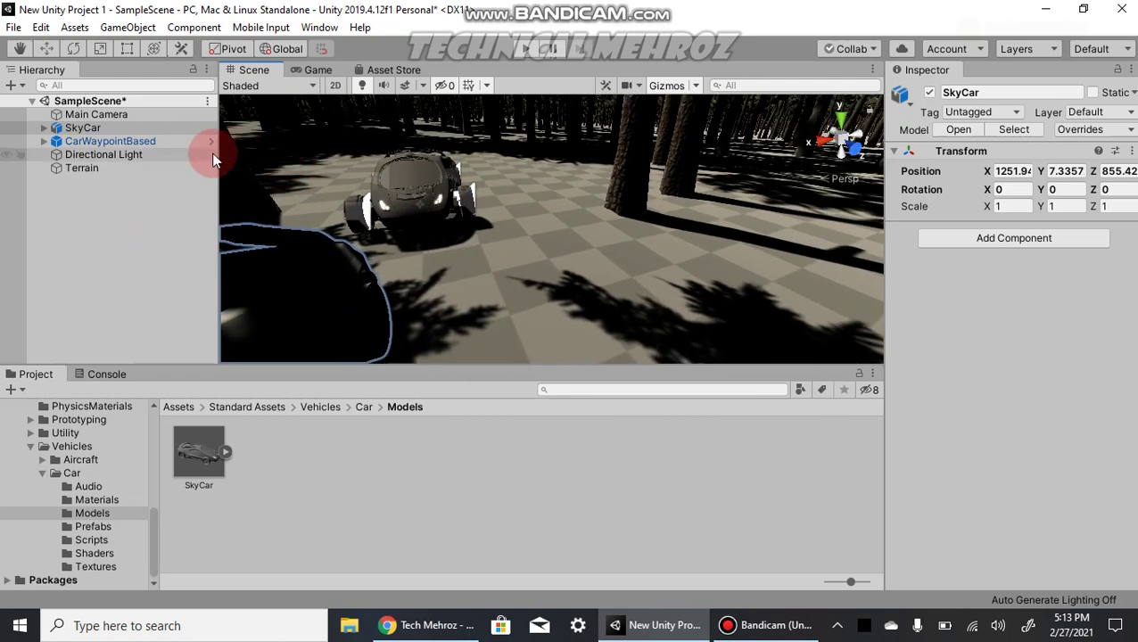
pyautogui.doubleClick(157, 127)
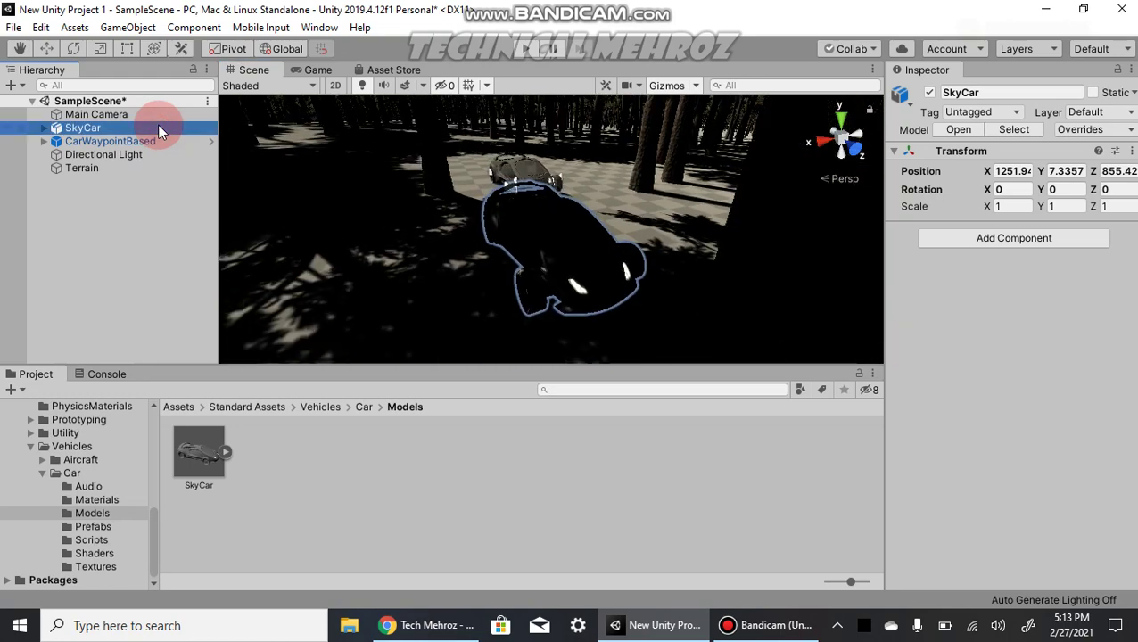